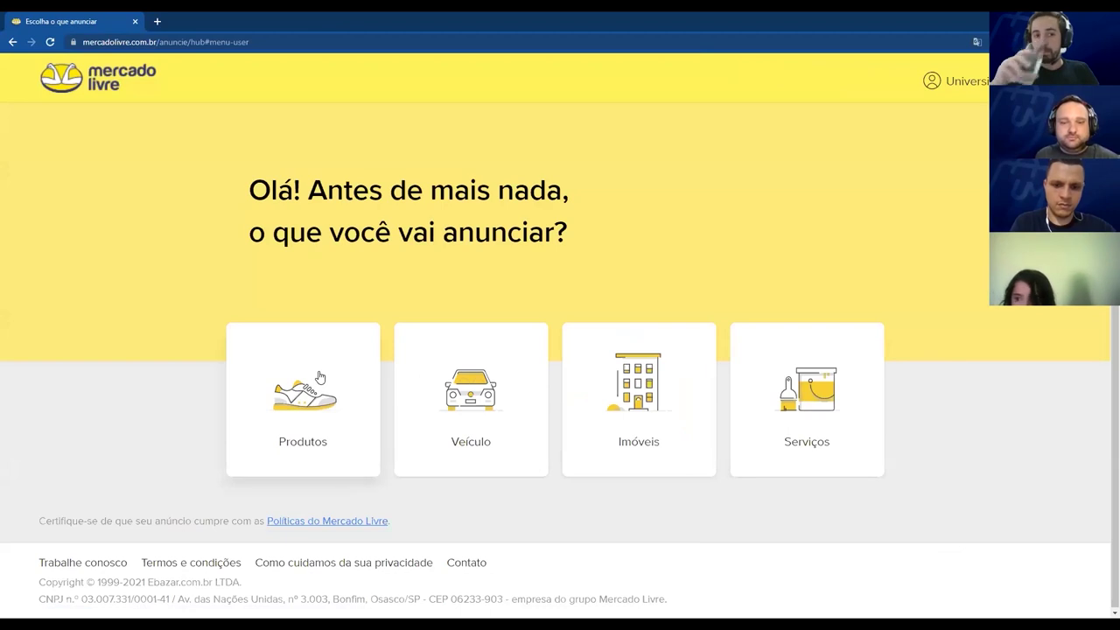
Start a listing for a product and search for its category with "Camiseta Univerisdade Marketplaces".
{"action": "left_click", "coordinate": [318, 359]}
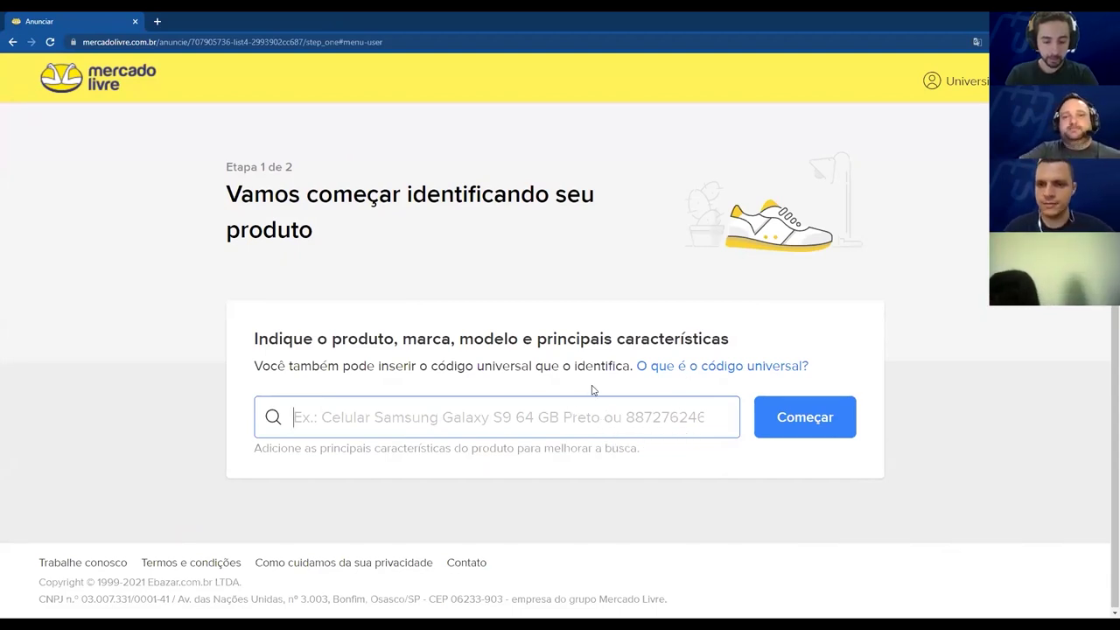
{"action": "type", "text": "Camise"}
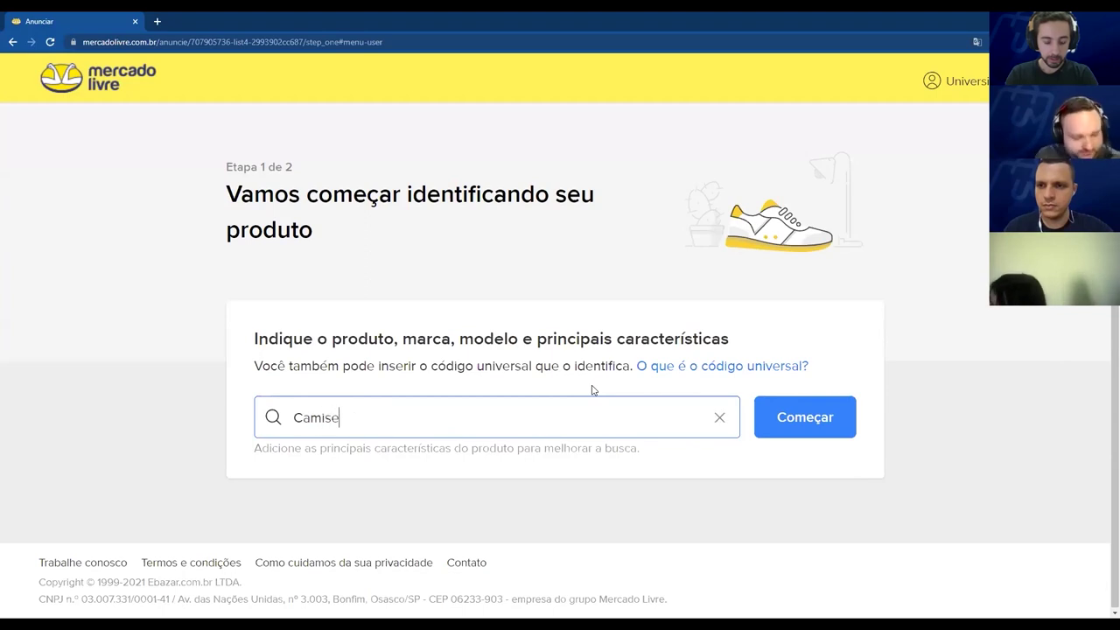
{"action": "type", "text": "ta Univerisdade"}
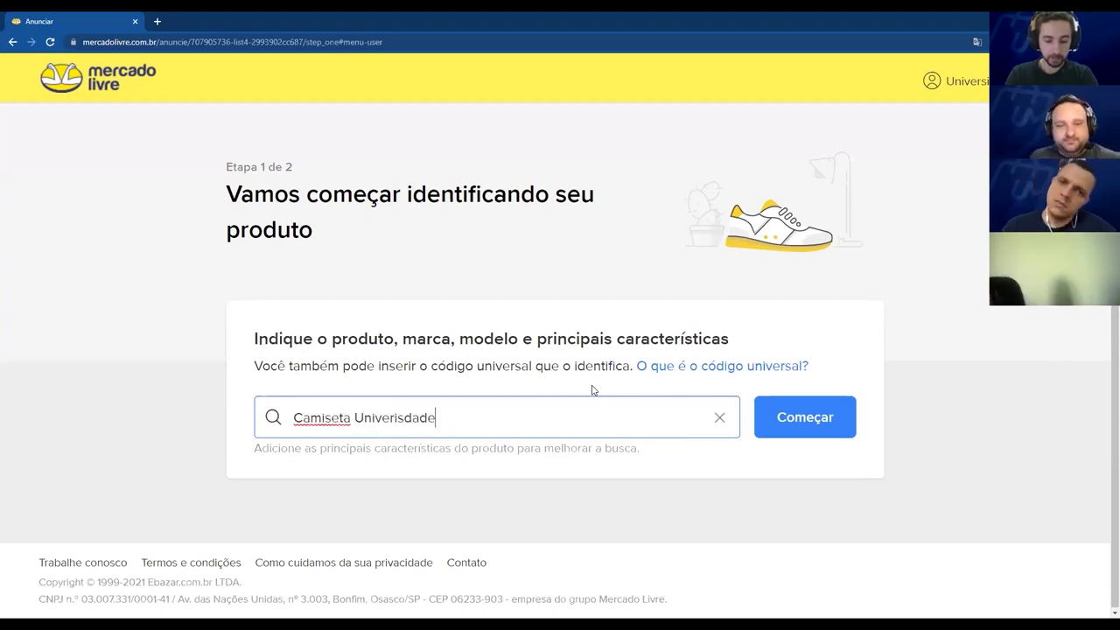
{"action": "type", "text": " Marke"}
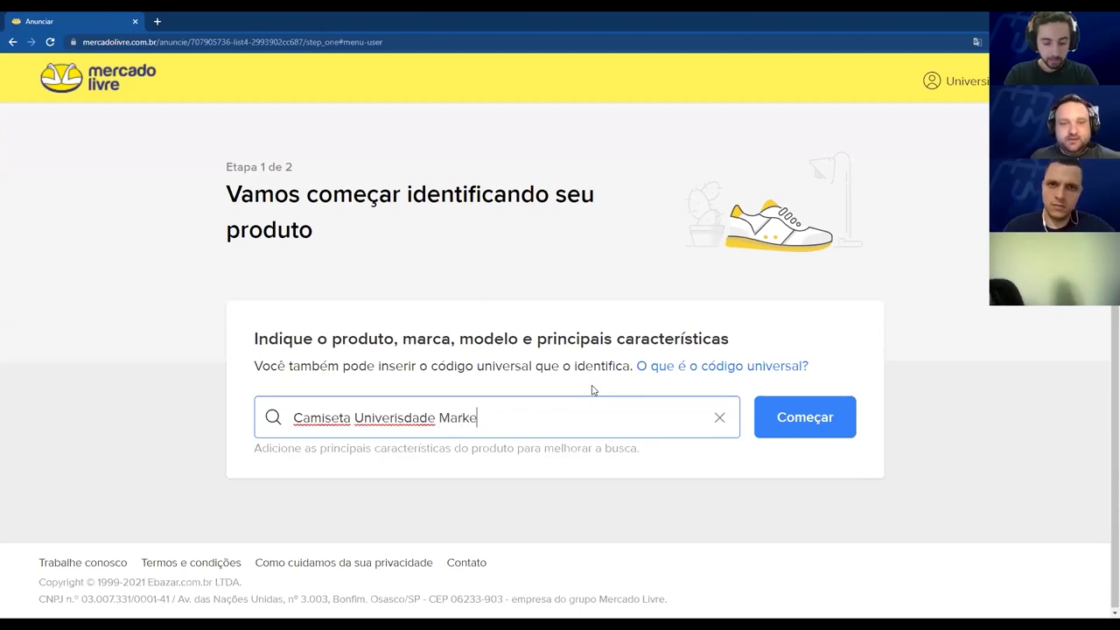
{"action": "type", "text": "tplaces"}
{"action": "key", "text": "Return"}
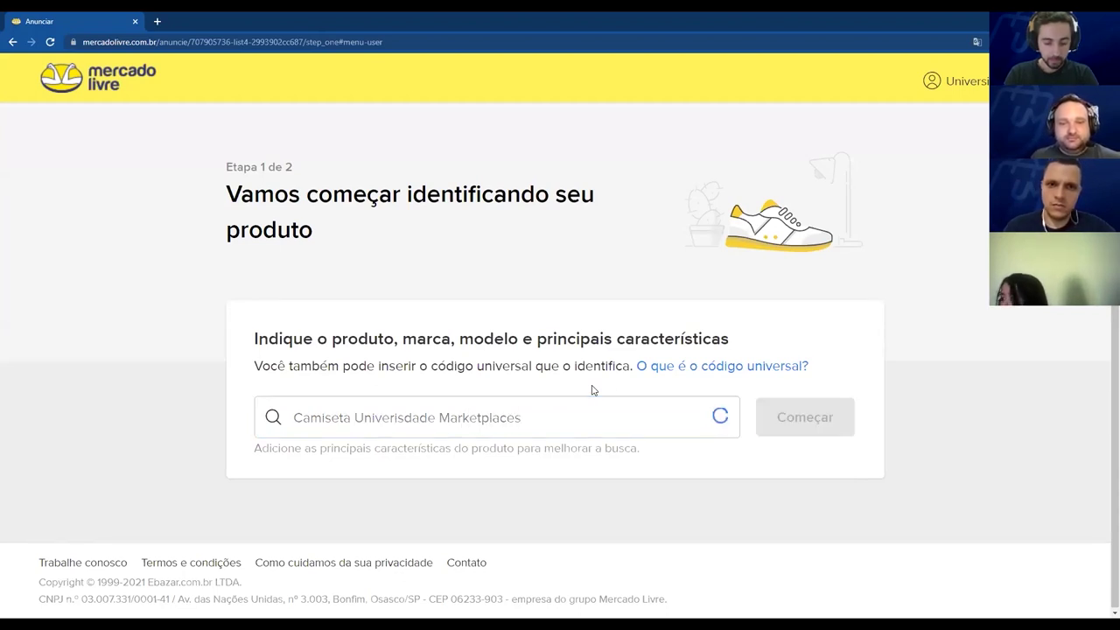
Choose another category, Calçados, Roupas e Bolsas > Camisetas, for the product and confirm it.
{"action": "scroll", "coordinate": [449, 380], "scroll_direction": "down", "scroll_amount": 1}
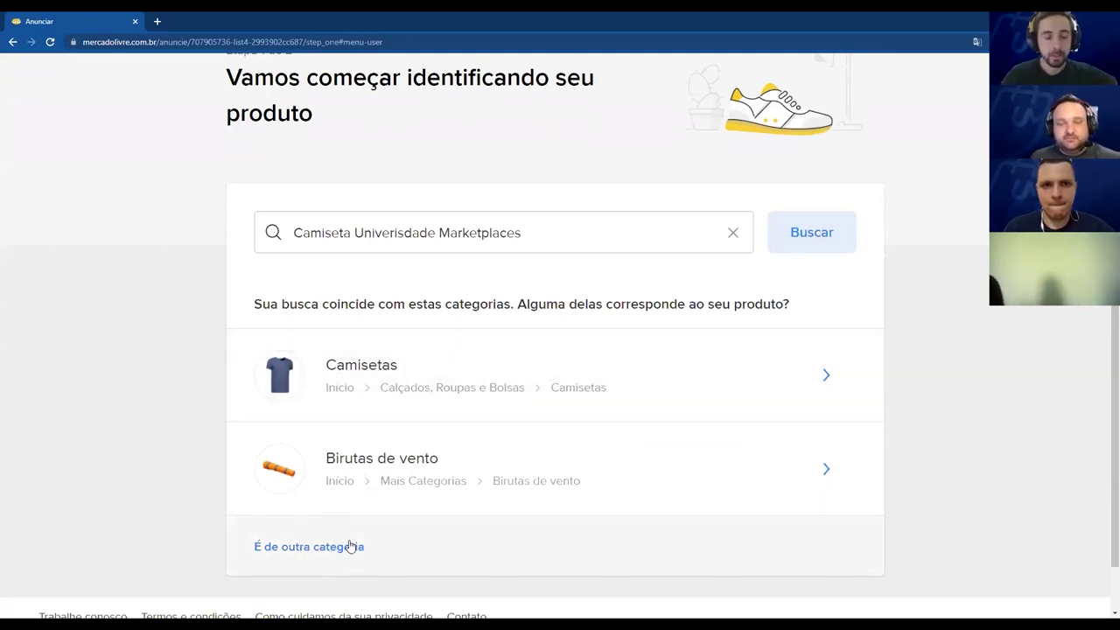
{"action": "left_click", "coordinate": [395, 534]}
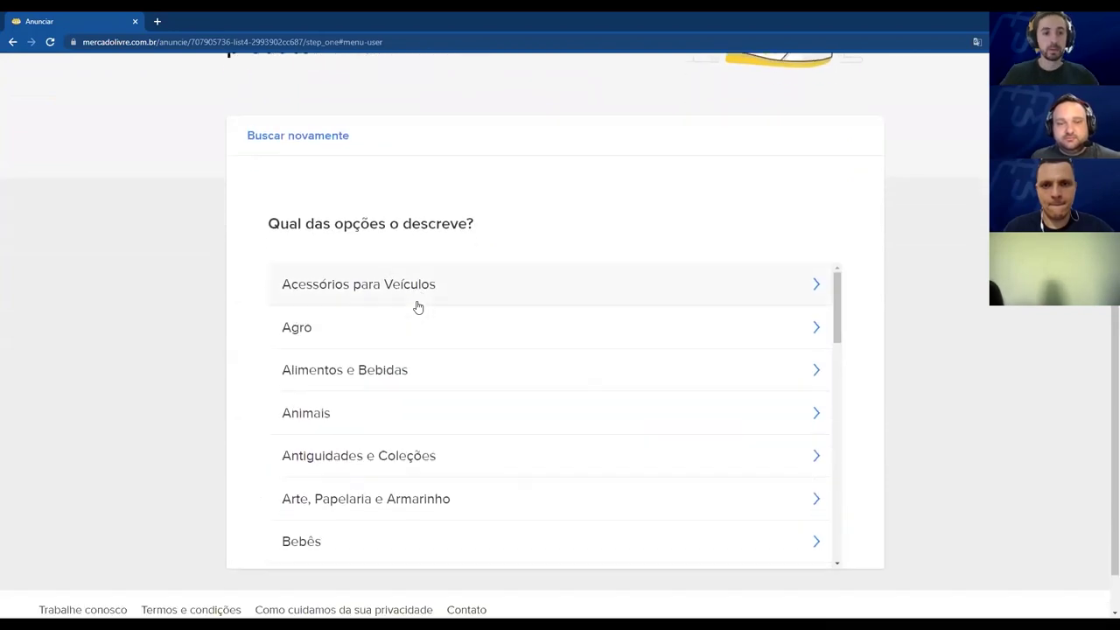
{"action": "scroll", "coordinate": [437, 277], "scroll_direction": "down", "scroll_amount": 3}
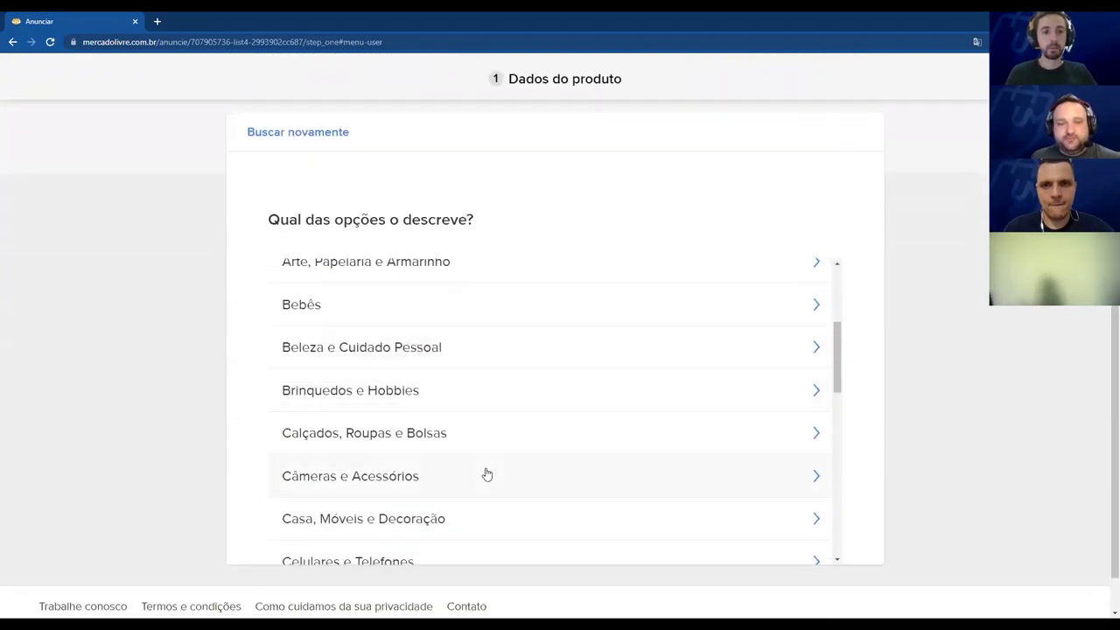
{"action": "left_click", "coordinate": [433, 433]}
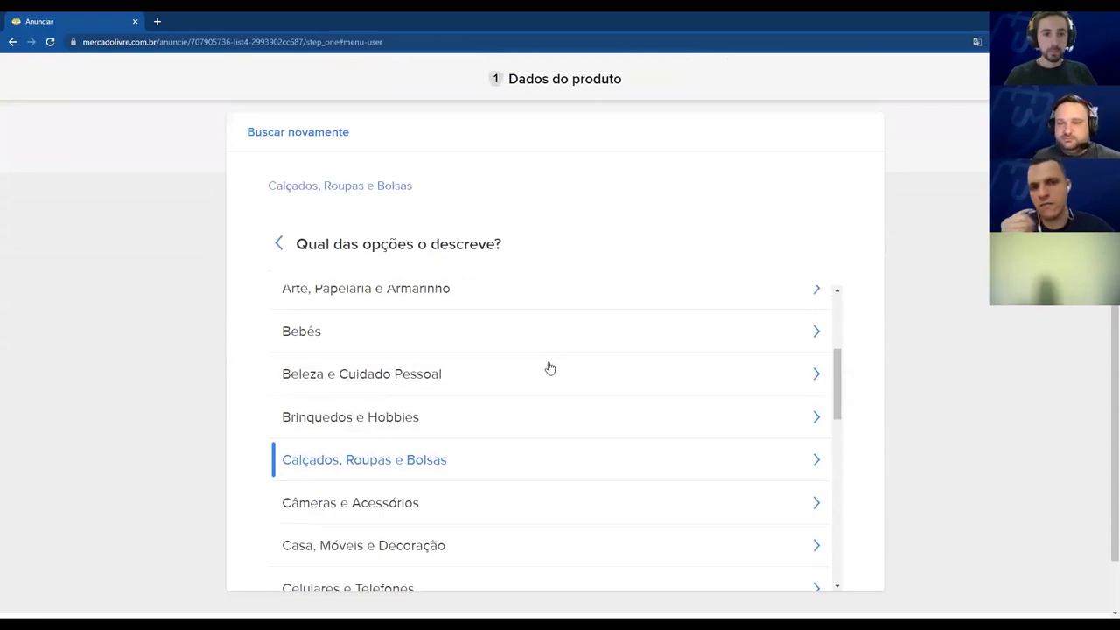
{"action": "scroll", "coordinate": [442, 440], "scroll_direction": "down", "scroll_amount": 3}
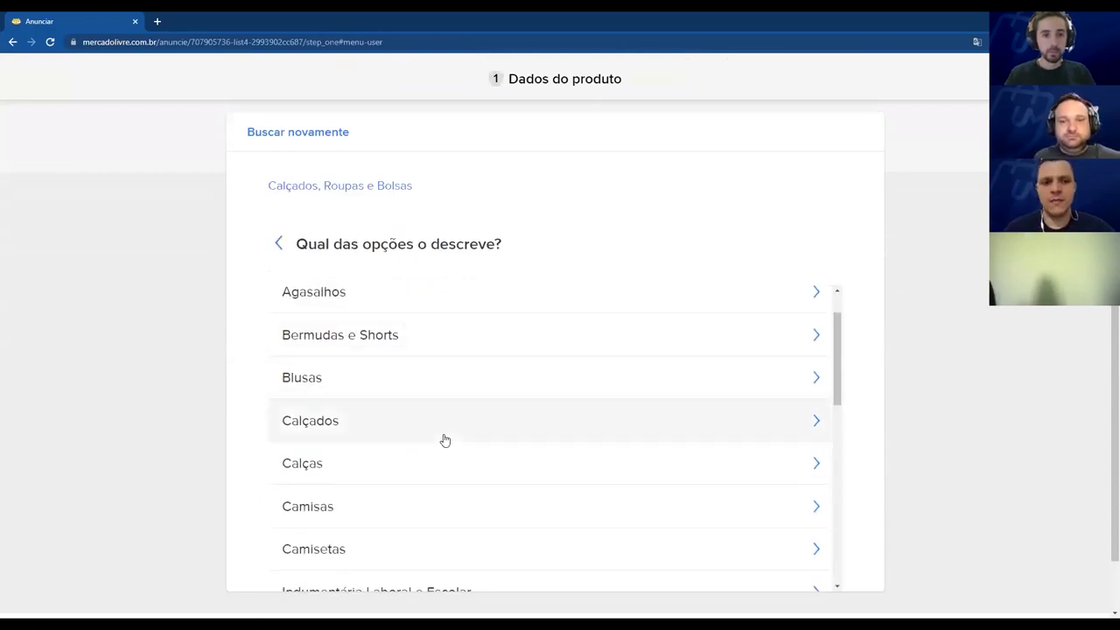
{"action": "left_click", "coordinate": [406, 491]}
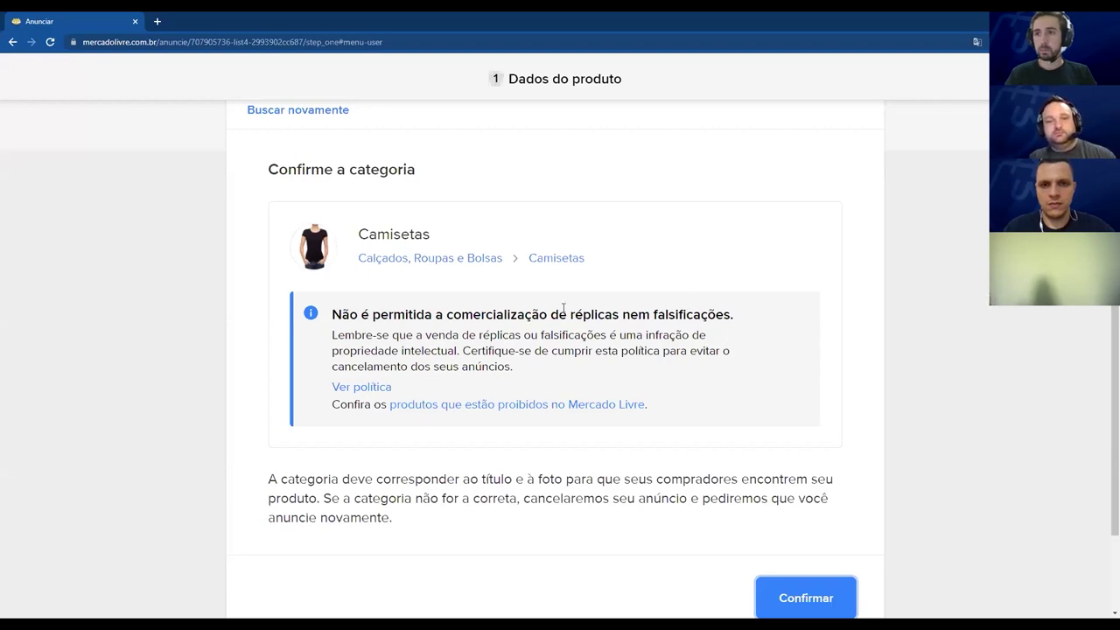
{"action": "scroll", "coordinate": [593, 398], "scroll_direction": "down", "scroll_amount": 1}
{"action": "left_click", "coordinate": [807, 531]}
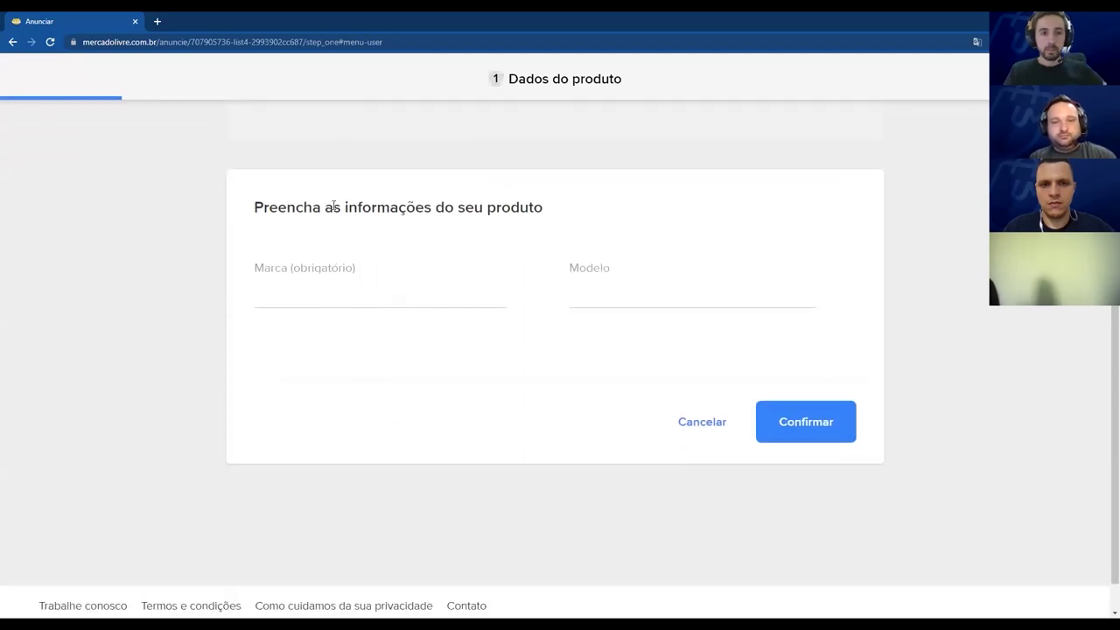
Enter "Universidade Marketplaces" as the product's brand.
{"action": "left_click", "coordinate": [345, 292]}
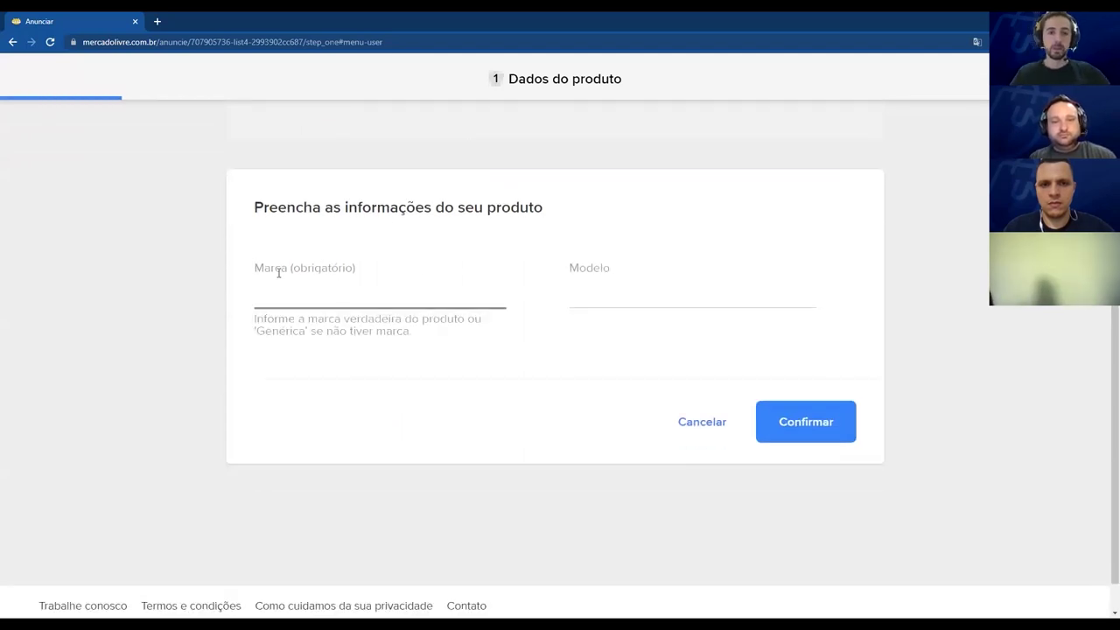
{"action": "left_click", "coordinate": [600, 280]}
{"action": "left_click", "coordinate": [539, 294]}
{"action": "left_click", "coordinate": [303, 283]}
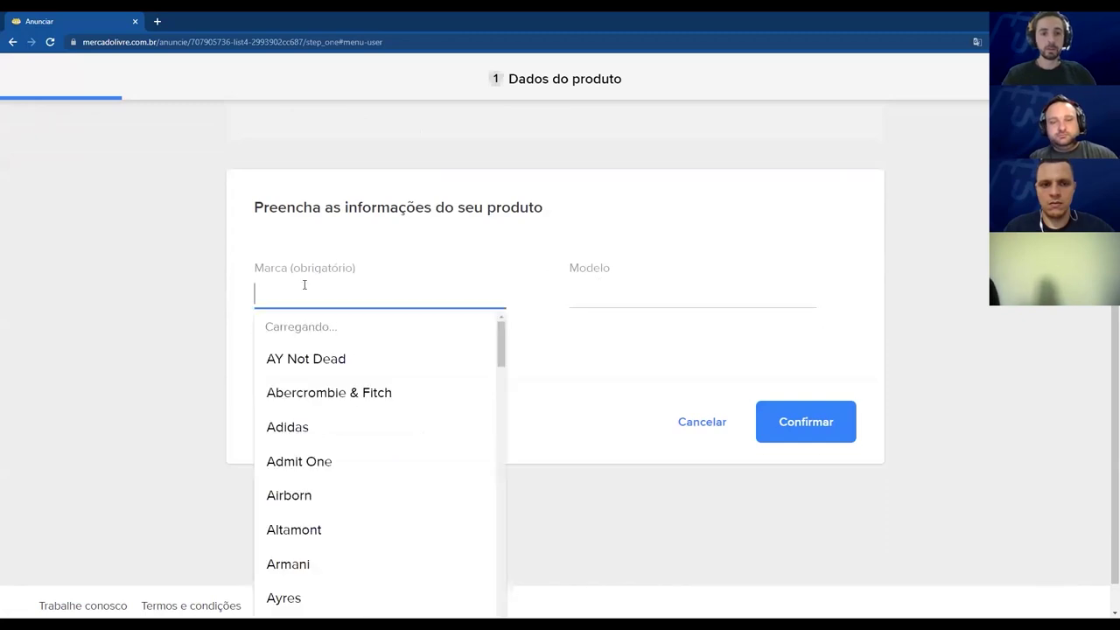
{"action": "type", "text": "Univer"}
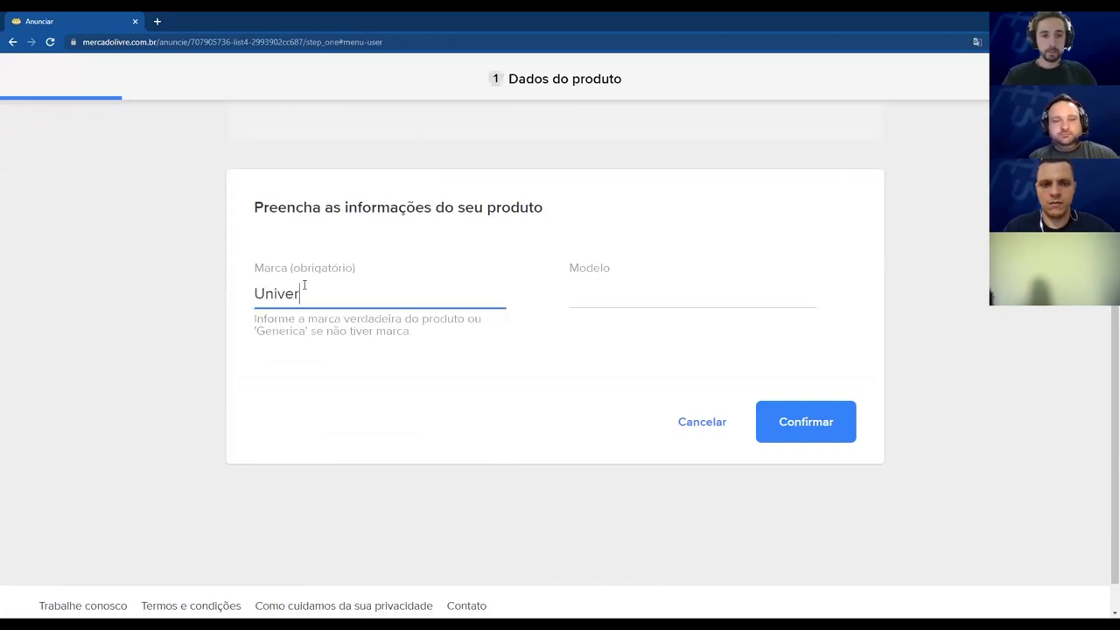
{"action": "type", "text": "sidade M"}
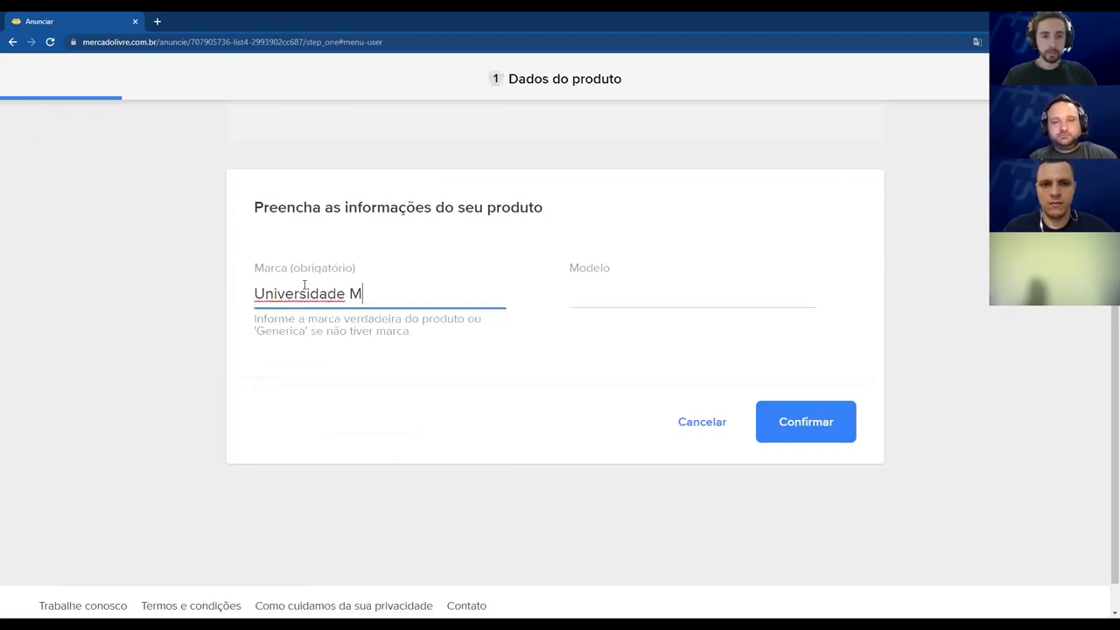
{"action": "type", "text": "arketplaces"}
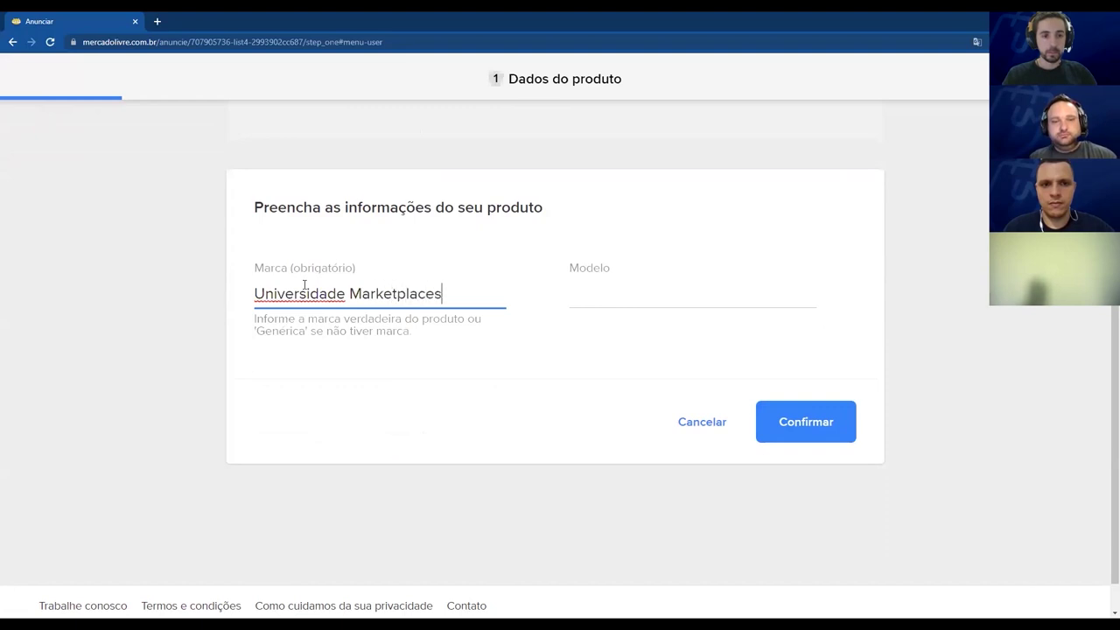
Enter "Odisseia 4K" as the product's model.
{"action": "left_click", "coordinate": [599, 285]}
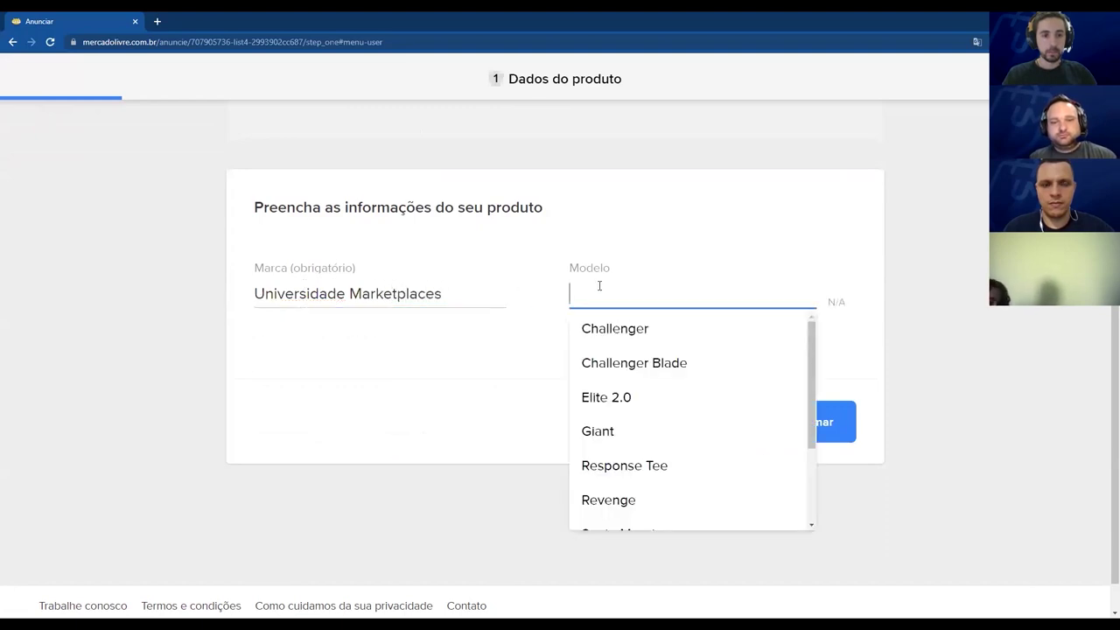
{"action": "type", "text": "C"}
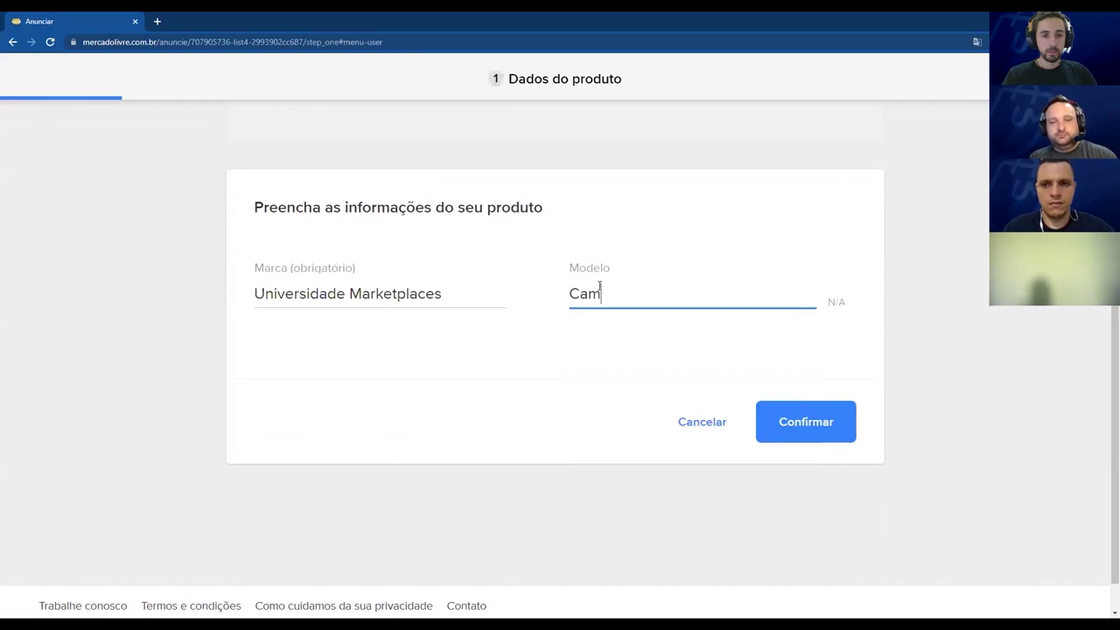
{"action": "key", "text": "BackSpace"}
{"action": "type", "text": "a"}
{"action": "key", "text": "BackSpace"}
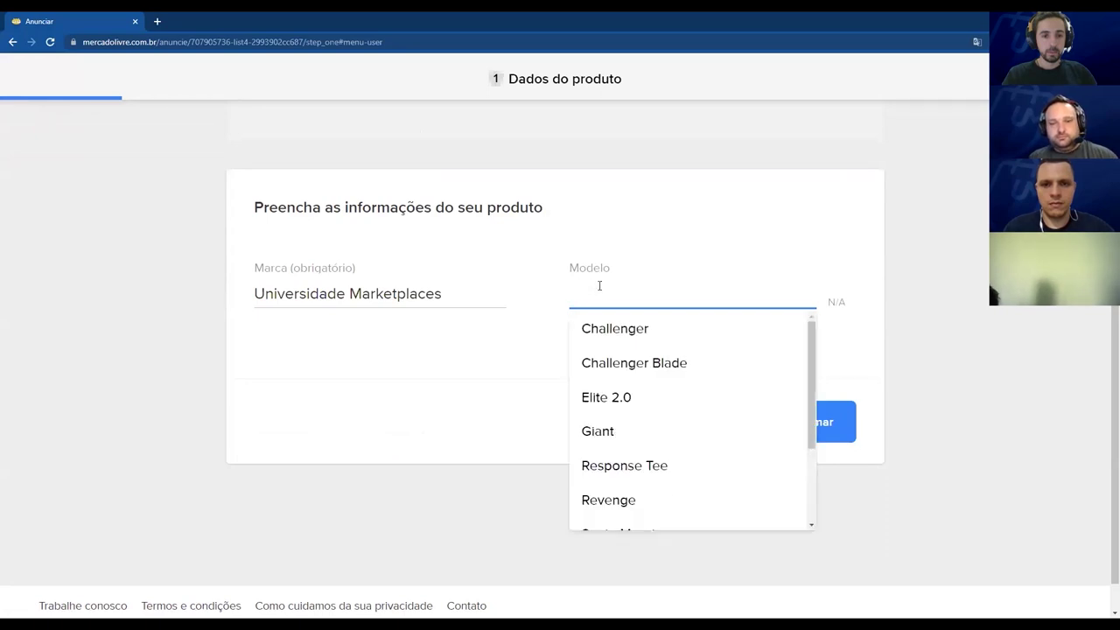
{"action": "type", "text": "Odisseia 4k"}
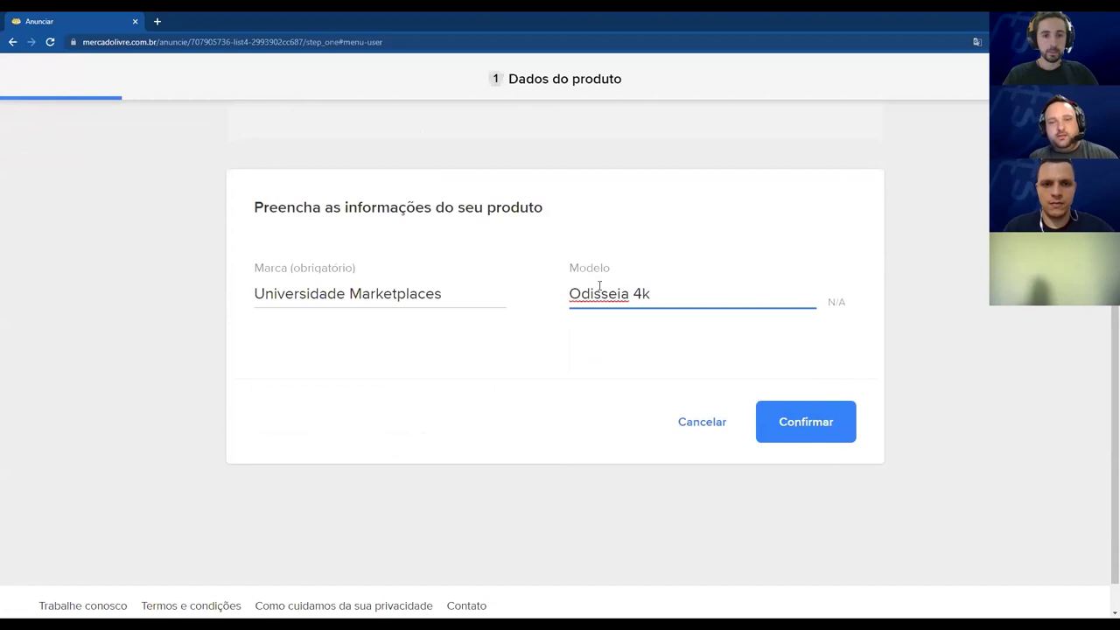
{"action": "key", "text": "BackSpace"}
{"action": "type", "text": "K"}
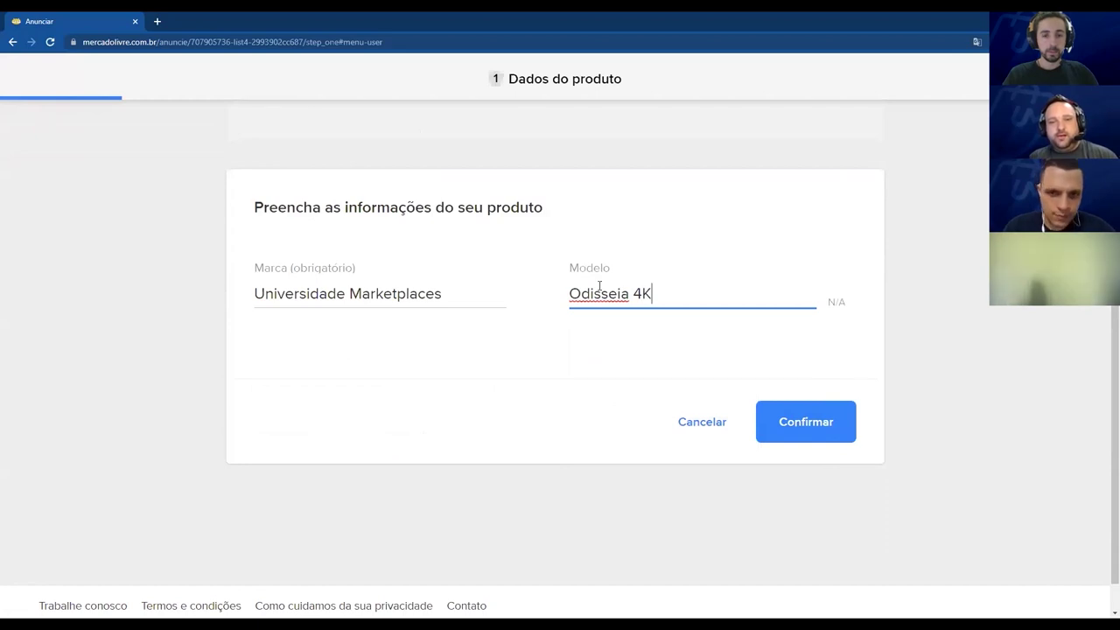
Clear the brand, start entering a different one, and restore it to "Universidade Marketplaces".
{"action": "left_click", "coordinate": [458, 293]}
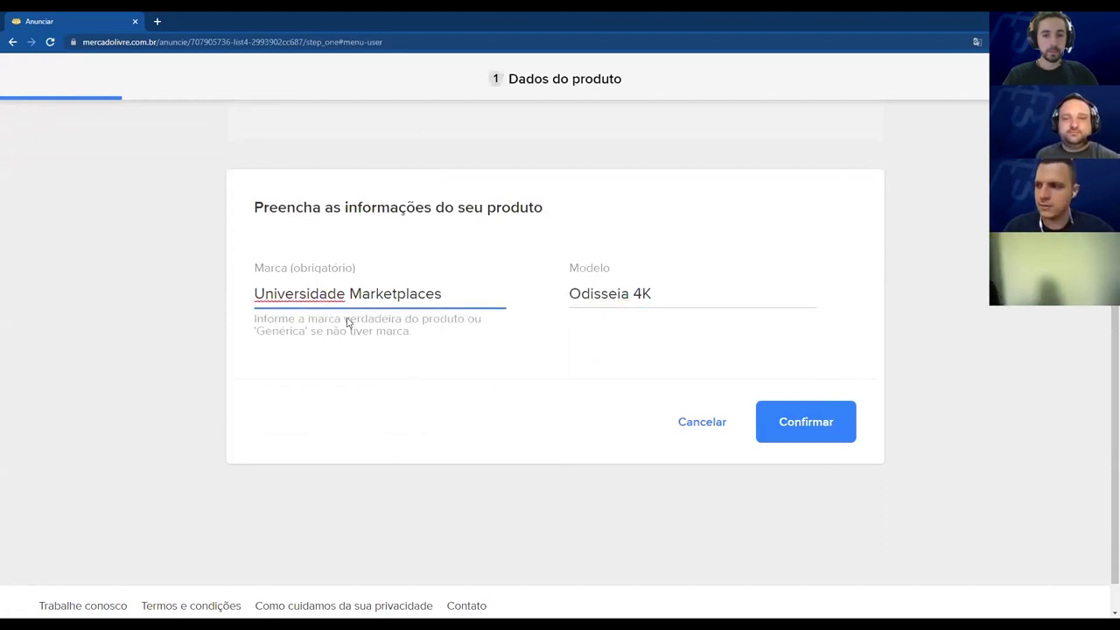
{"action": "triple_click", "coordinate": [446, 293]}
{"action": "type", "text": "U"}
{"action": "key", "text": "BackSpace"}
{"action": "scroll", "coordinate": [348, 363], "scroll_direction": "down", "scroll_amount": 1}
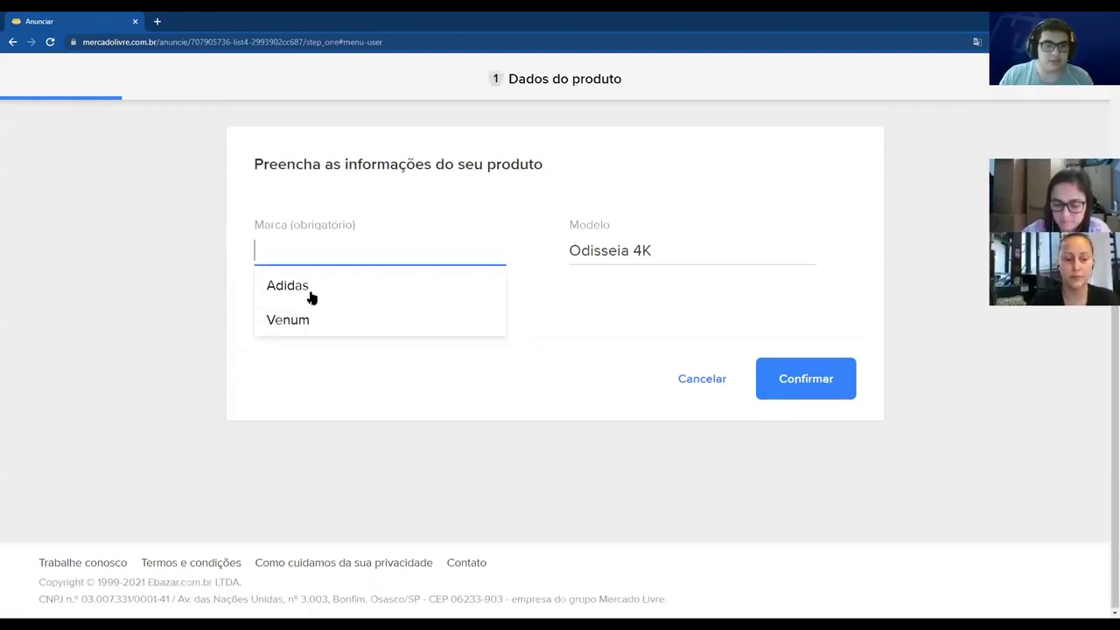
{"action": "type", "text": "Ni"}
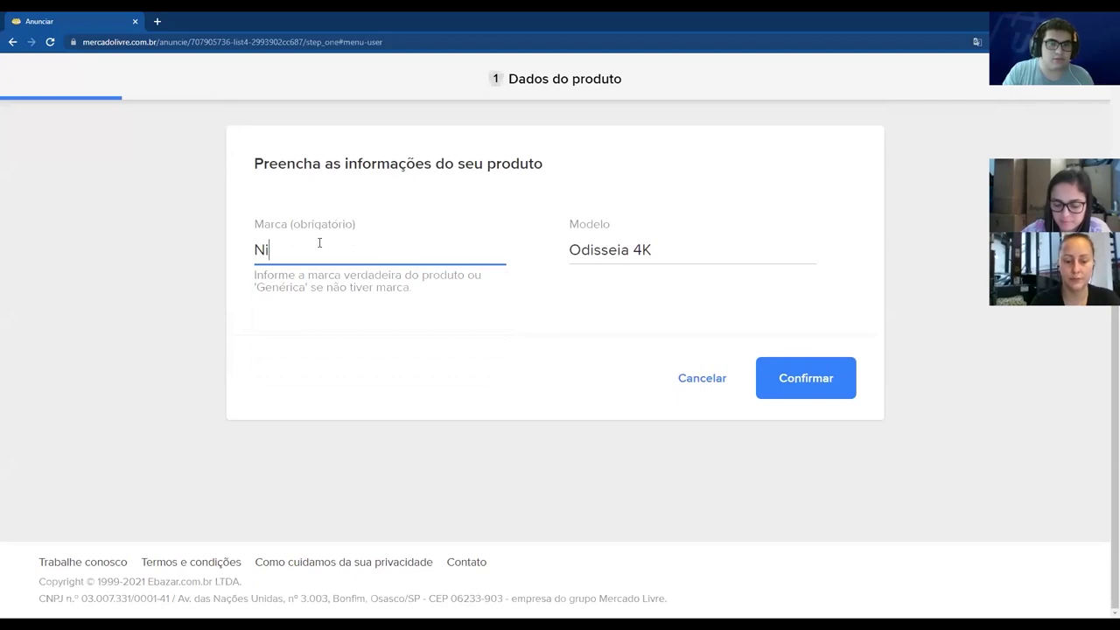
{"action": "key", "text": "BackSpace"}
{"action": "key", "text": "BackSpace"}
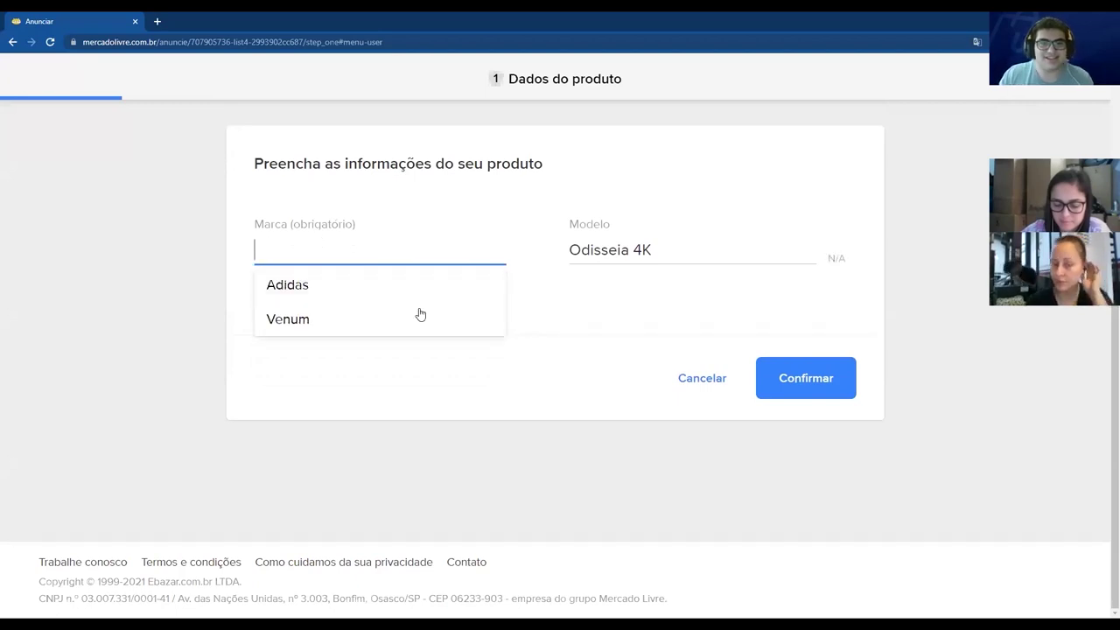
{"action": "type", "text": "Univers"}
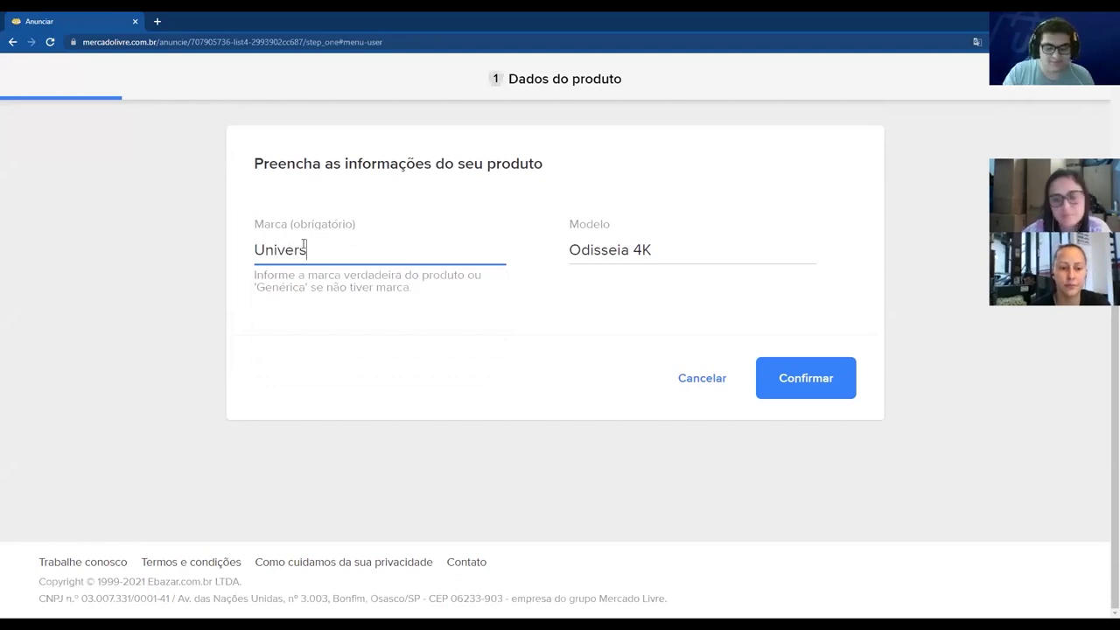
{"action": "type", "text": "idade Marketplaces"}
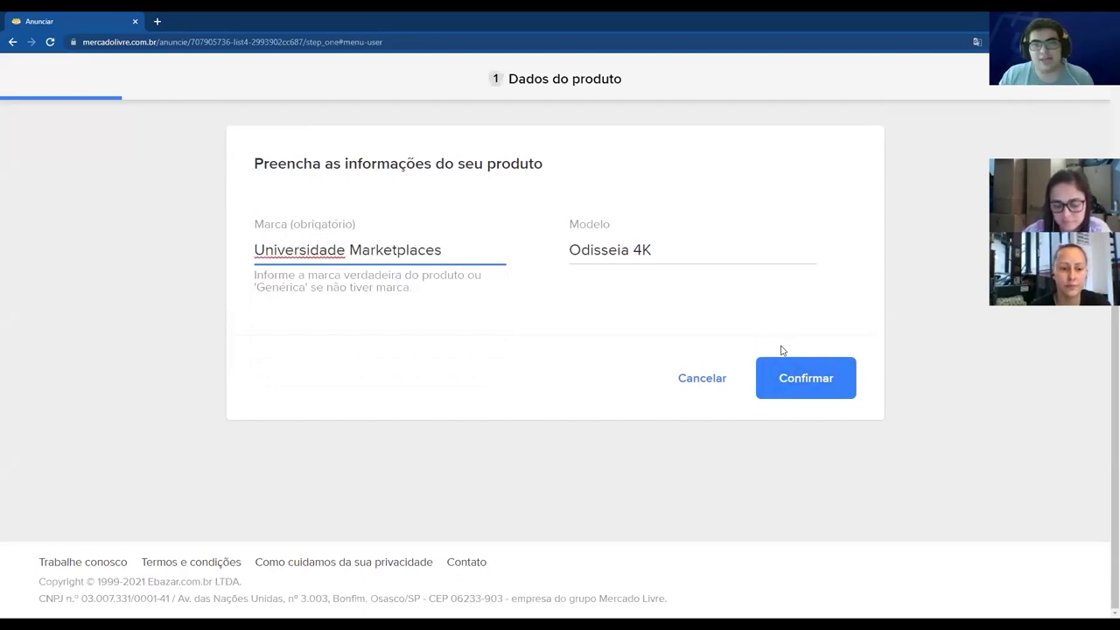
Confirm the brand and model information and set the product's condition to Novo.
{"action": "left_click", "coordinate": [805, 378]}
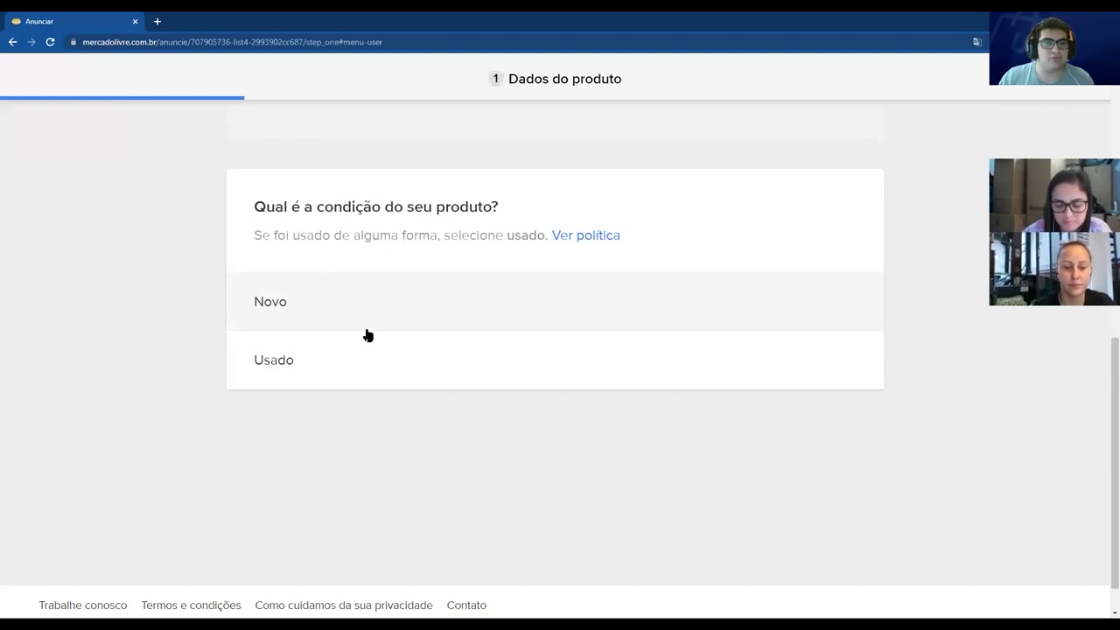
{"action": "left_click", "coordinate": [365, 338]}
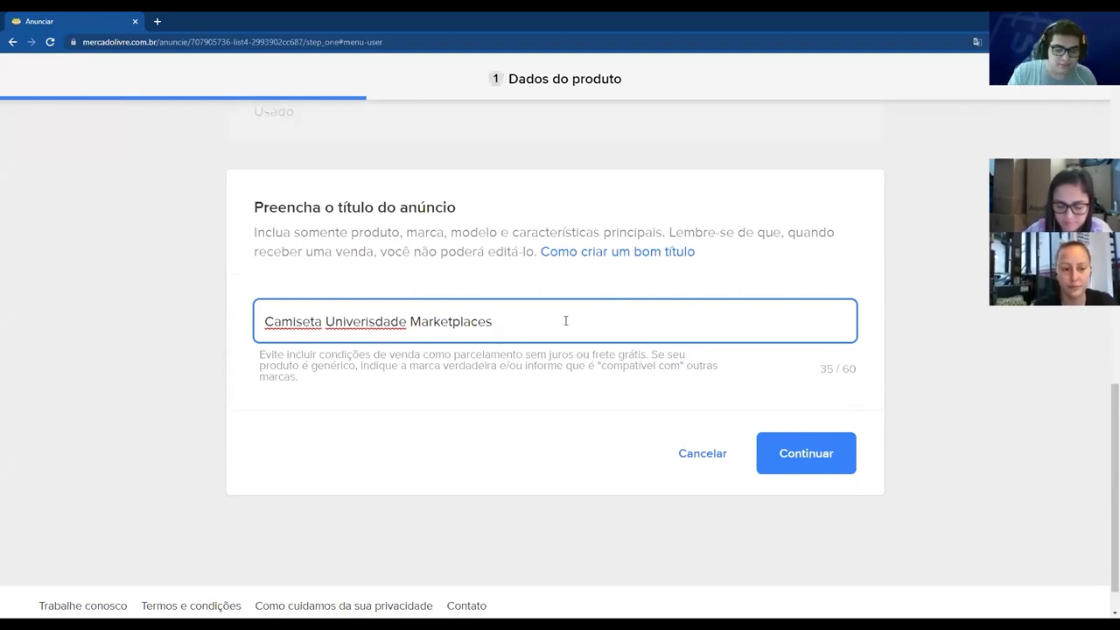
Extend the listing title with "Odisseia 4k 100% algodao" after the existing text.
{"action": "type", "text": "Odis"}
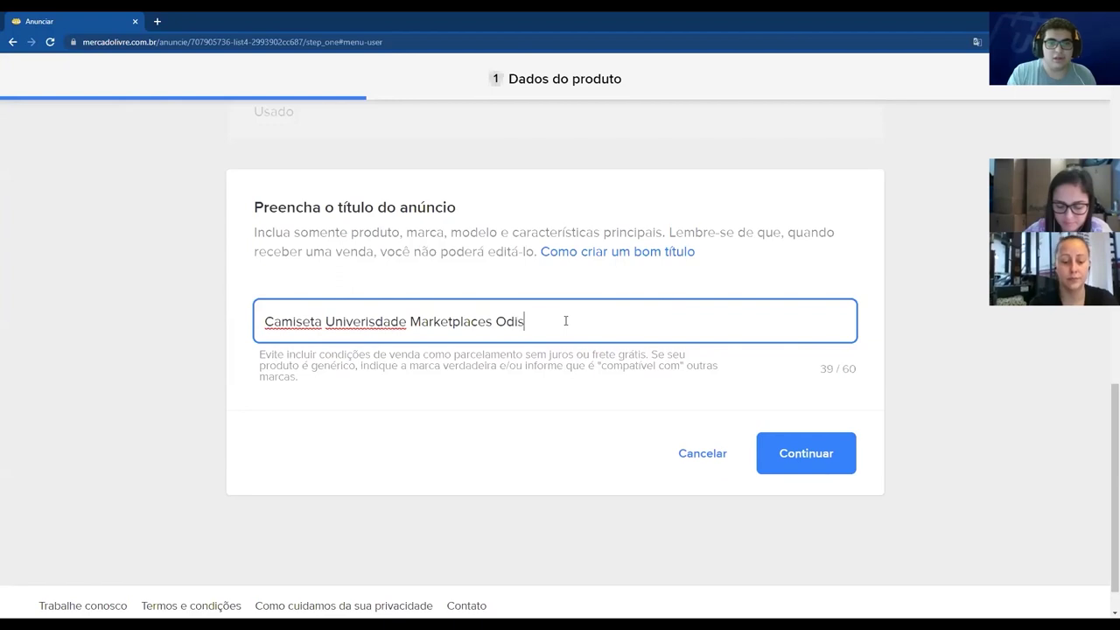
{"action": "type", "text": "seia 4k"}
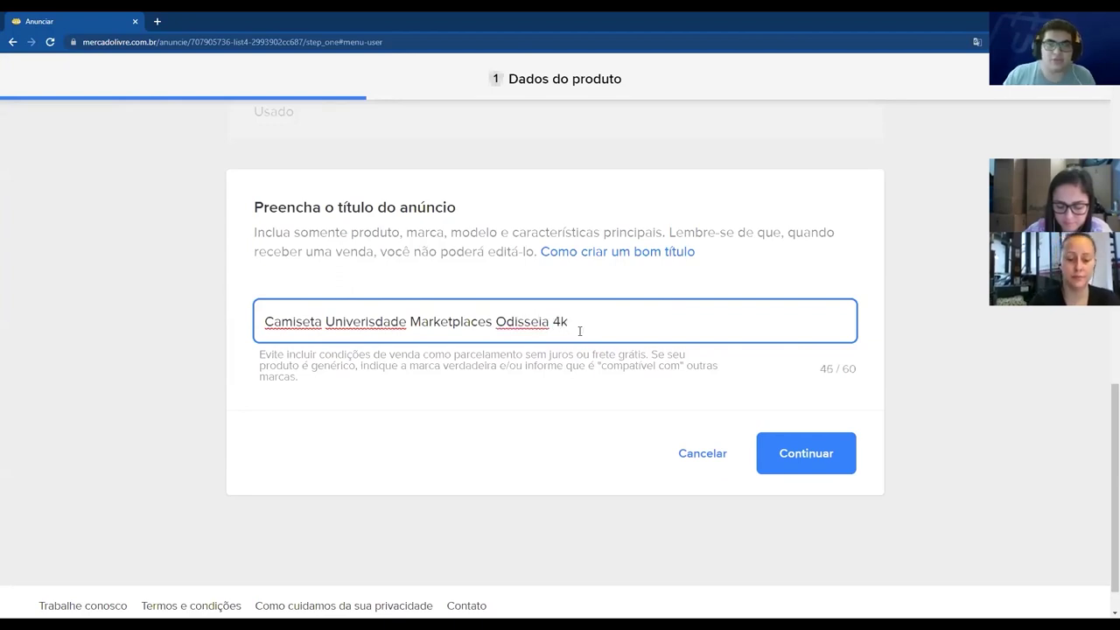
{"action": "triple_click", "coordinate": [824, 368]}
{"action": "left_click", "coordinate": [616, 318]}
{"action": "type", "text": "100"}
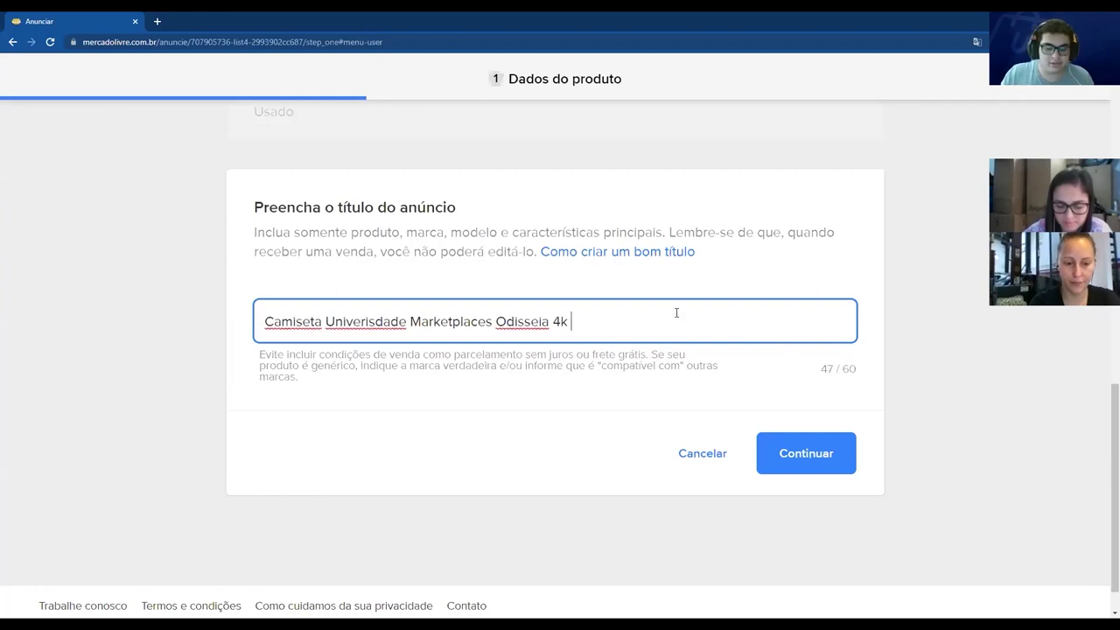
{"action": "type", "text": "%"}
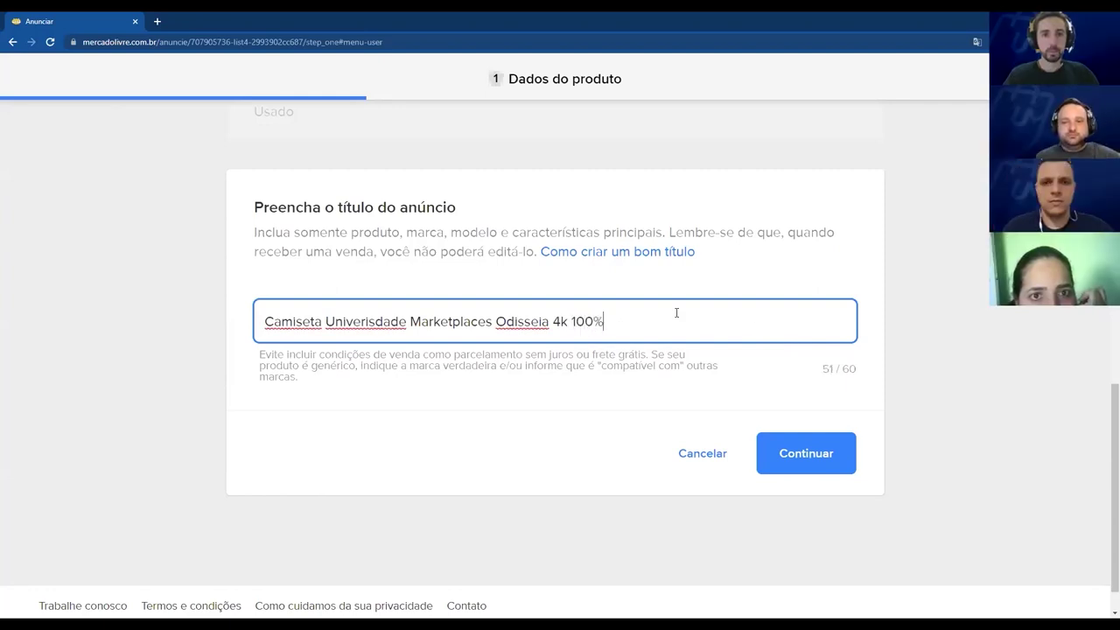
{"action": "type", "text": " algodao"}
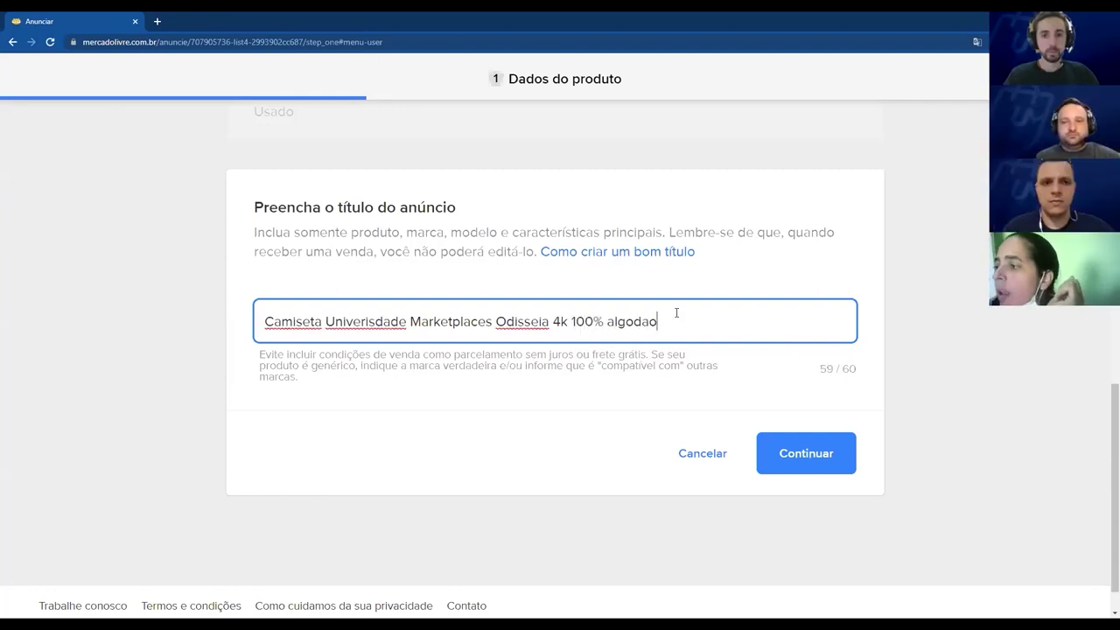
Correct the last word of the listing title to "Algodão" and confirm the title.
{"action": "key", "text": "BackSpace"}
{"action": "key", "text": "BackSpace"}
{"action": "key", "text": "BackSpace"}
{"action": "key", "text": "BackSpace"}
{"action": "key", "text": "BackSpace"}
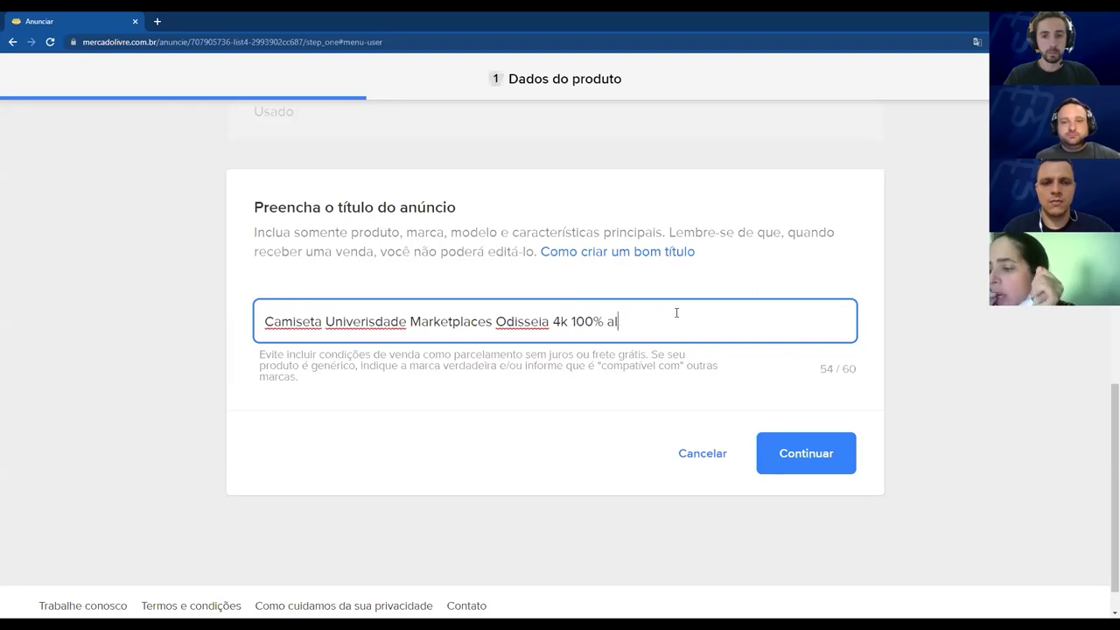
{"action": "key", "text": "BackSpace"}
{"action": "type", "text": "lgodão"}
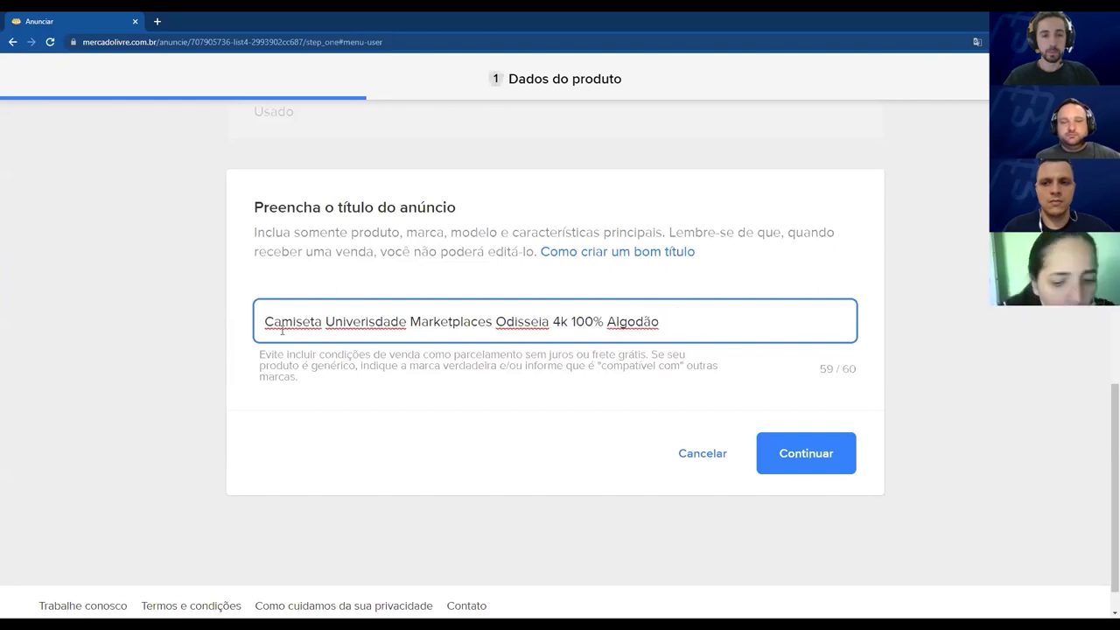
{"action": "left_click_drag", "start_coordinate": [259, 320], "coordinate": [670, 318]}
{"action": "left_click", "coordinate": [679, 322]}
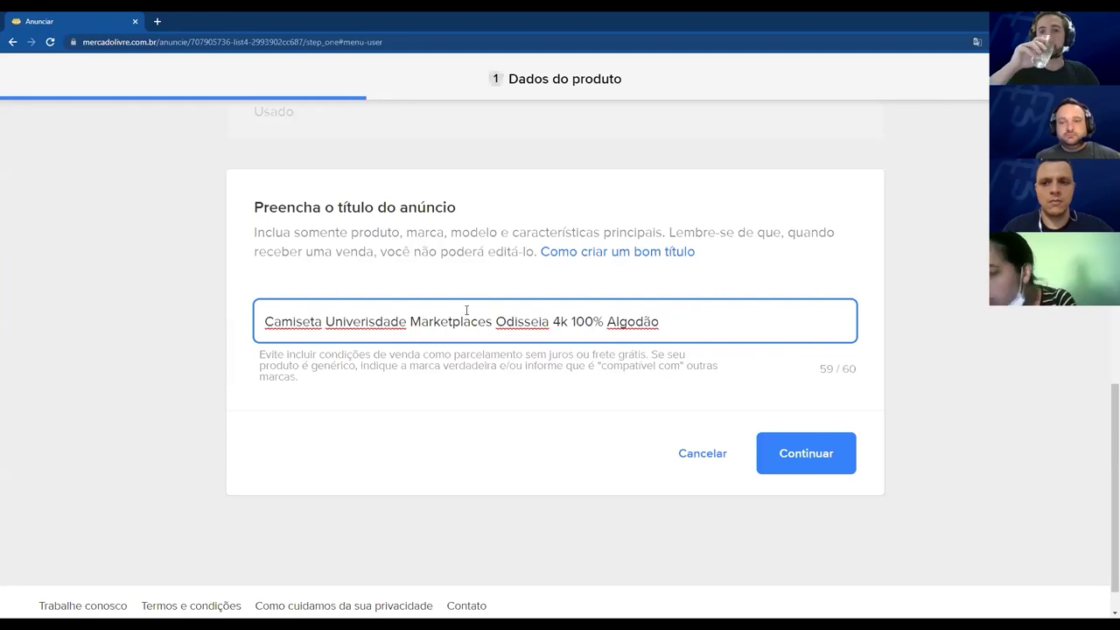
{"action": "left_click_drag", "start_coordinate": [831, 370], "coordinate": [852, 379]}
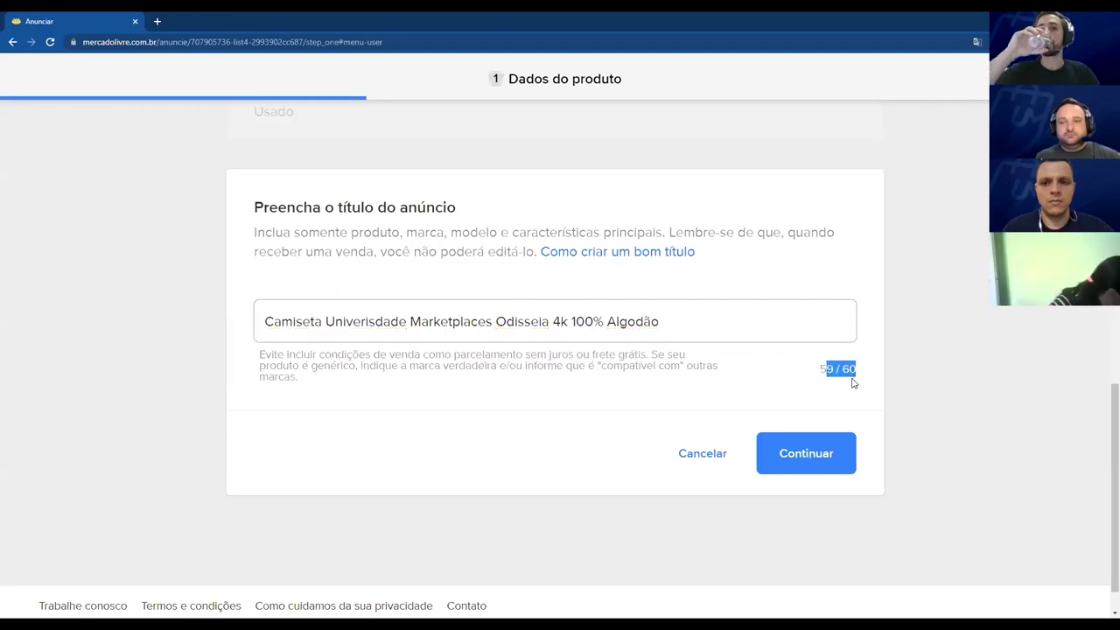
{"action": "left_click", "coordinate": [813, 463]}
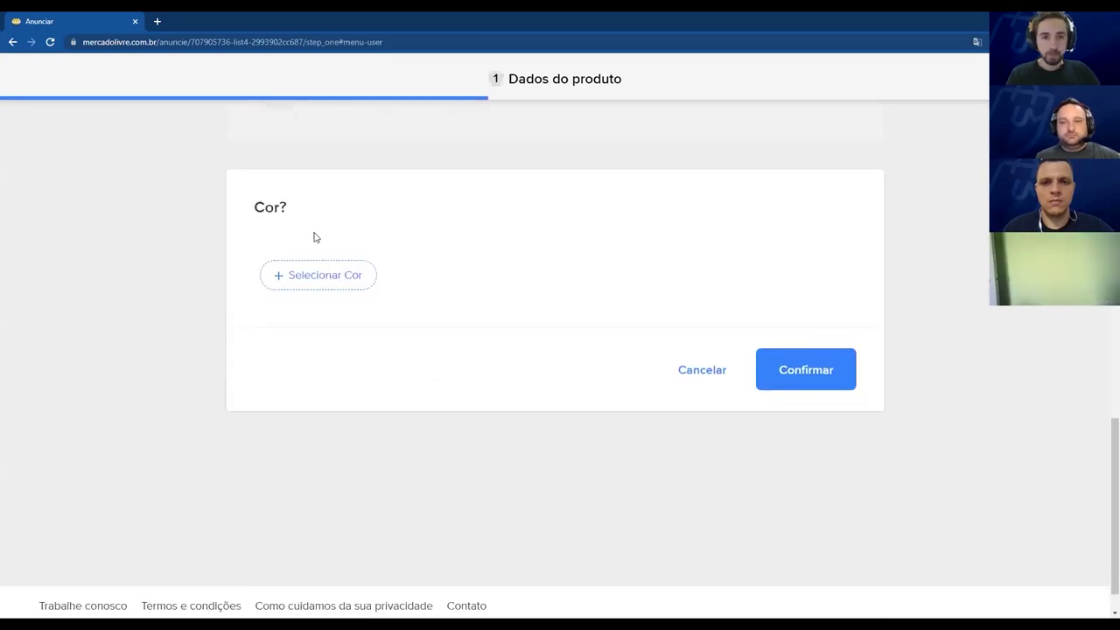
Choose Preto as the product's color and confirm it.
{"action": "left_click", "coordinate": [319, 278]}
{"action": "left_click", "coordinate": [319, 290]}
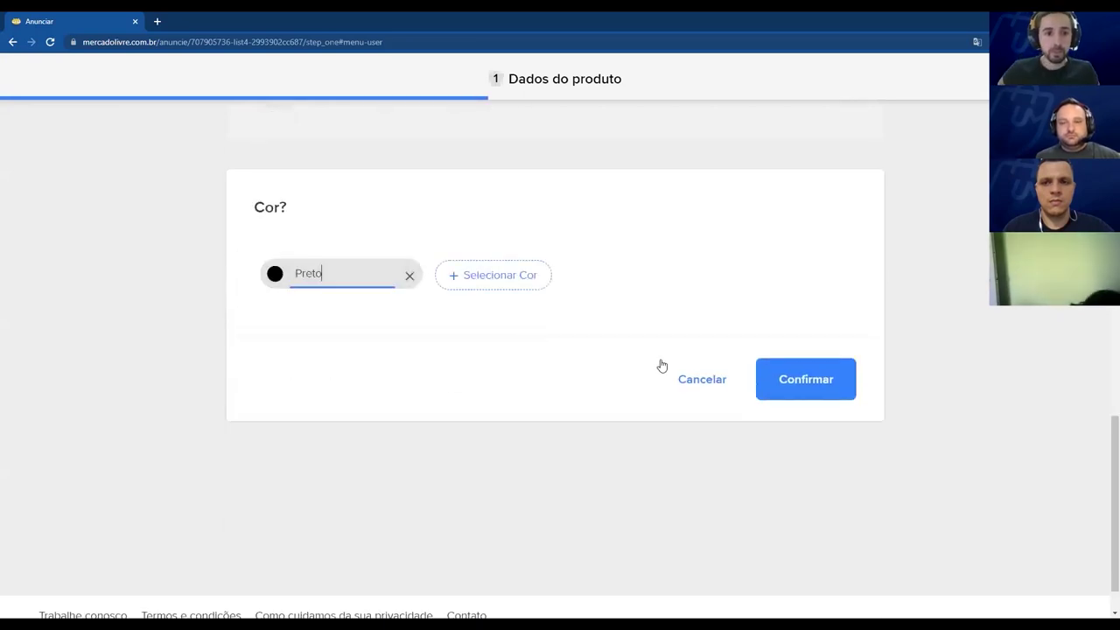
{"action": "left_click", "coordinate": [809, 368]}
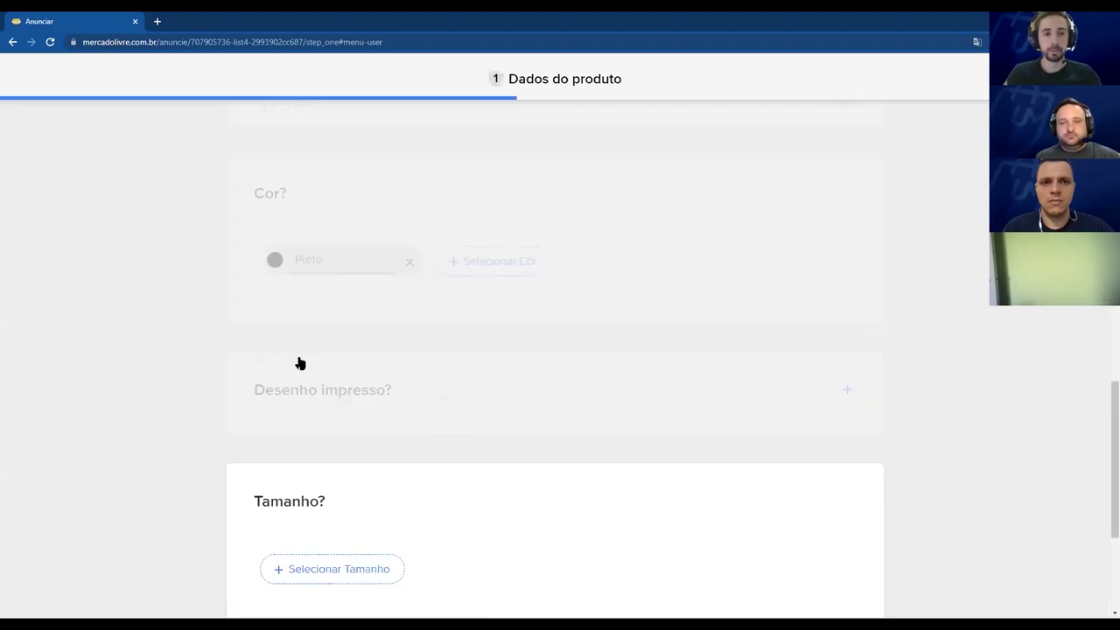
Add the sizes P, M, G and GG to the listing and confirm them.
{"action": "left_click", "coordinate": [375, 359]}
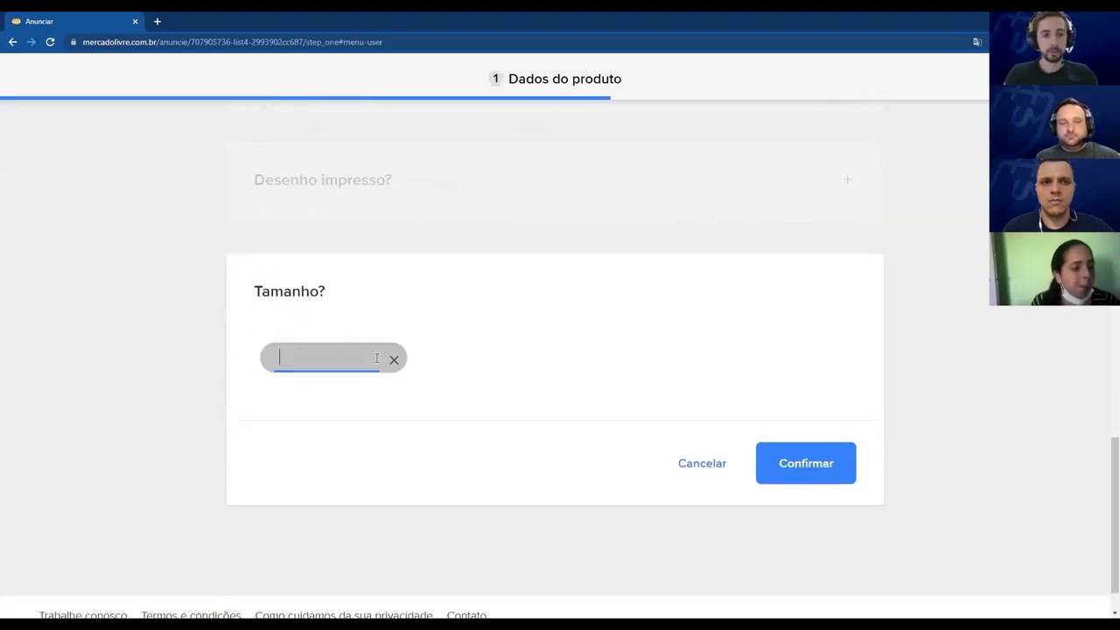
{"action": "type", "text": "P"}
{"action": "left_click", "coordinate": [512, 376]}
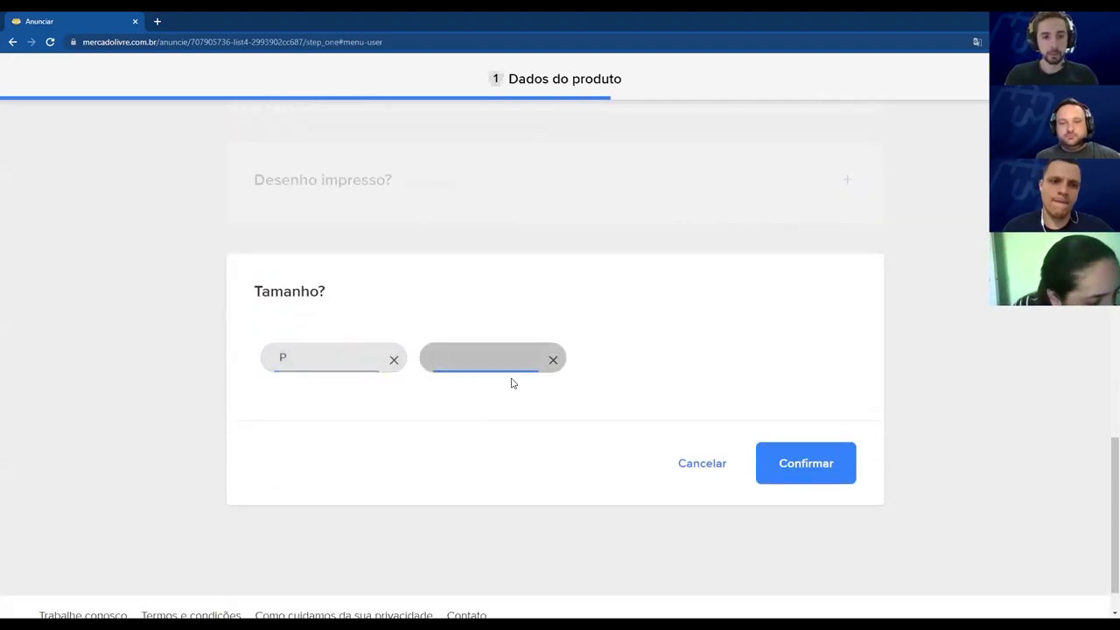
{"action": "type", "text": "M"}
{"action": "left_click", "coordinate": [672, 348]}
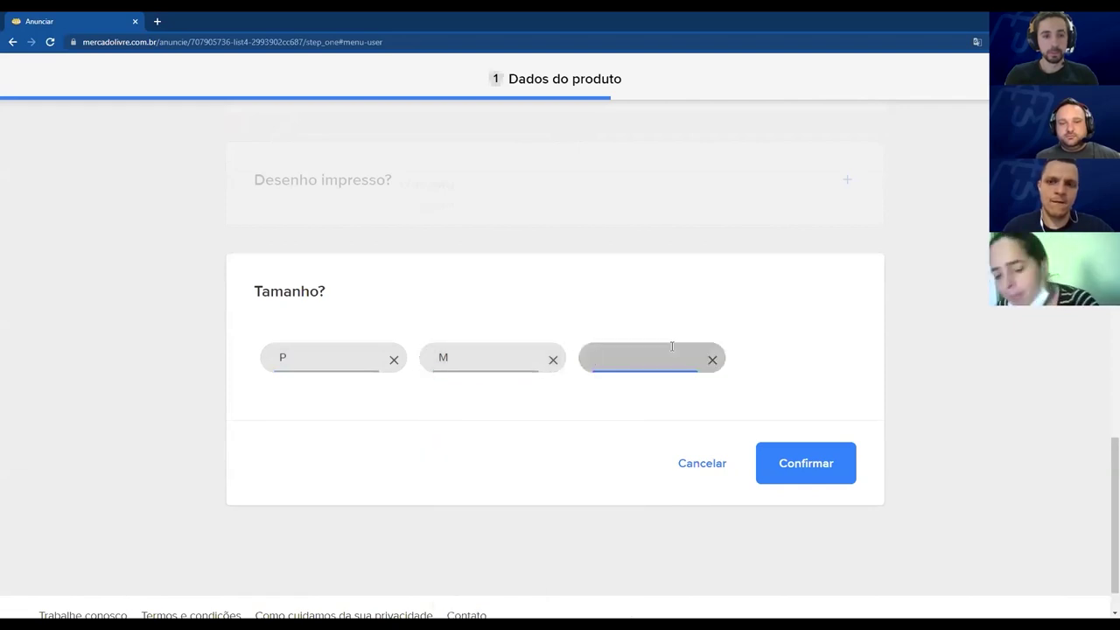
{"action": "type", "text": "G"}
{"action": "left_click", "coordinate": [340, 401]}
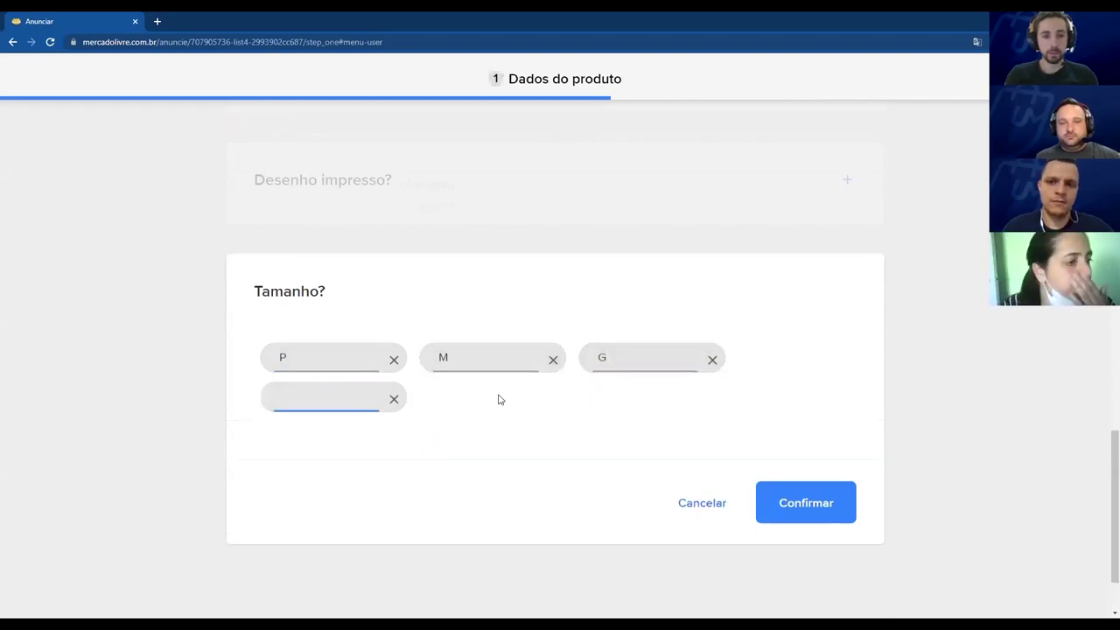
{"action": "type", "text": "GG"}
{"action": "left_click", "coordinate": [679, 425]}
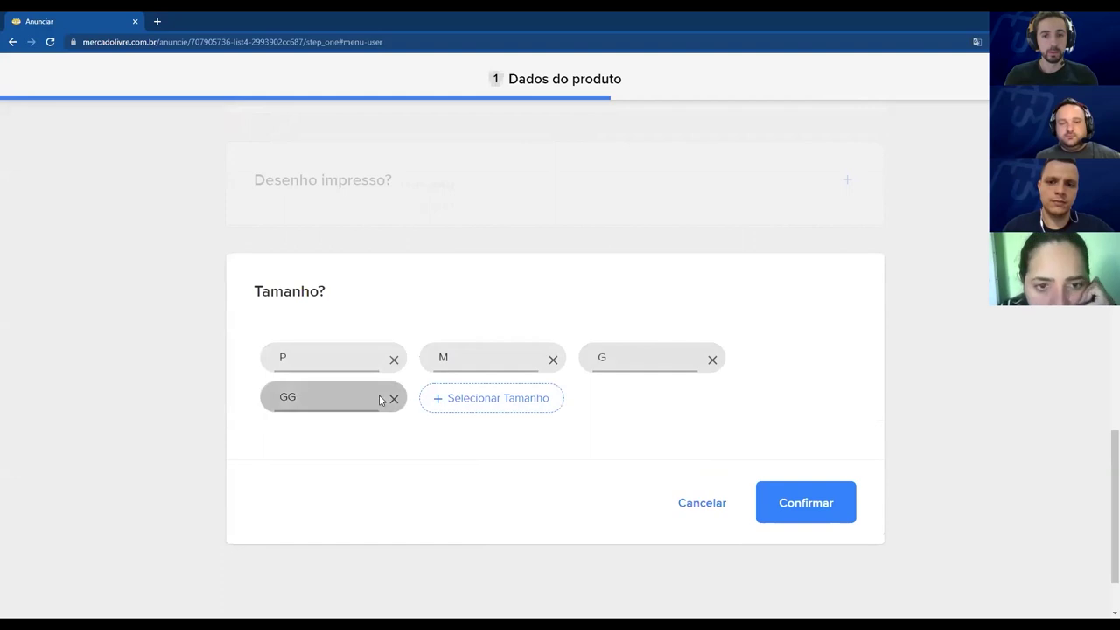
{"action": "left_click", "coordinate": [464, 361]}
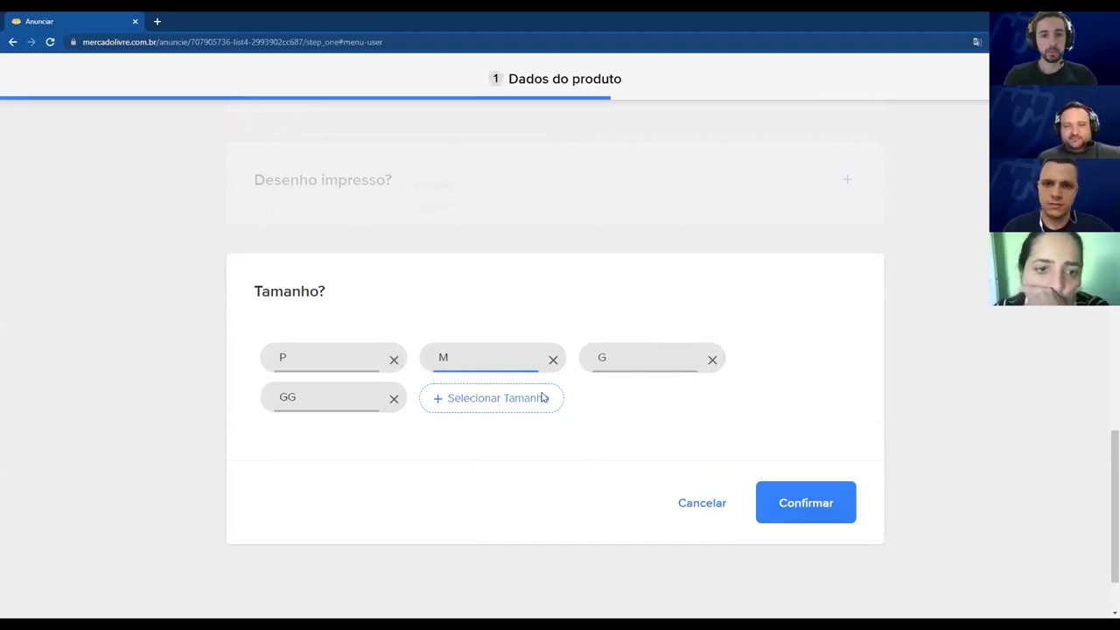
{"action": "scroll", "coordinate": [367, 357], "scroll_direction": "up", "scroll_amount": 2}
{"action": "scroll", "coordinate": [367, 357], "scroll_direction": "down", "scroll_amount": 2}
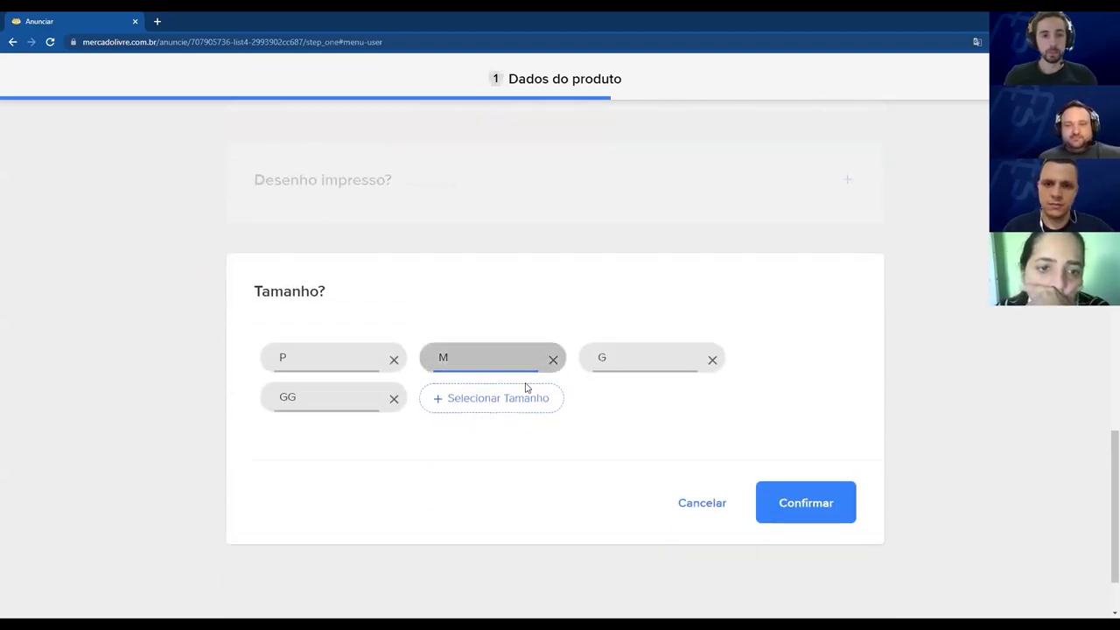
{"action": "left_click", "coordinate": [798, 504]}
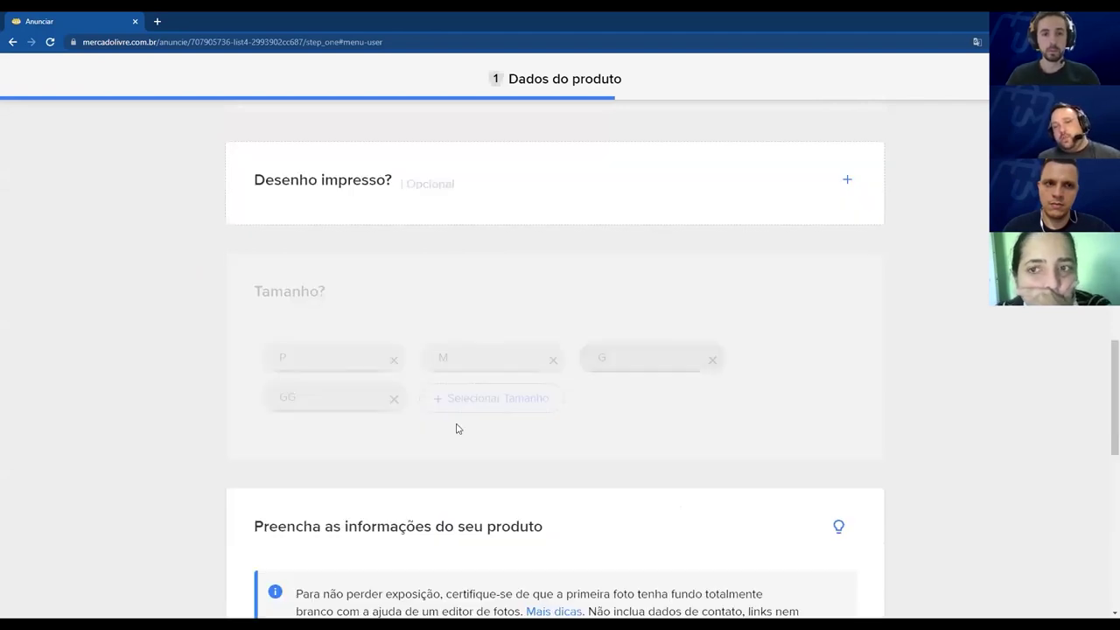
Review the color, printed design and size sections and the photo, quantity, product code and SKU fields for each size.
{"action": "scroll", "coordinate": [540, 286], "scroll_direction": "down", "scroll_amount": 1}
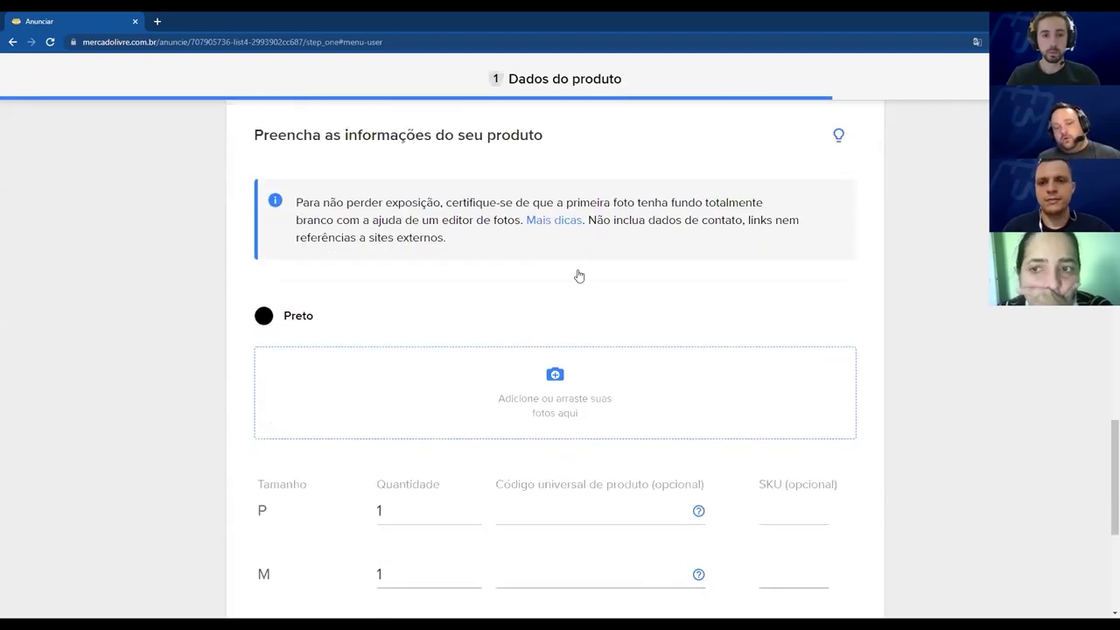
{"action": "scroll", "coordinate": [489, 273], "scroll_direction": "down", "scroll_amount": 1}
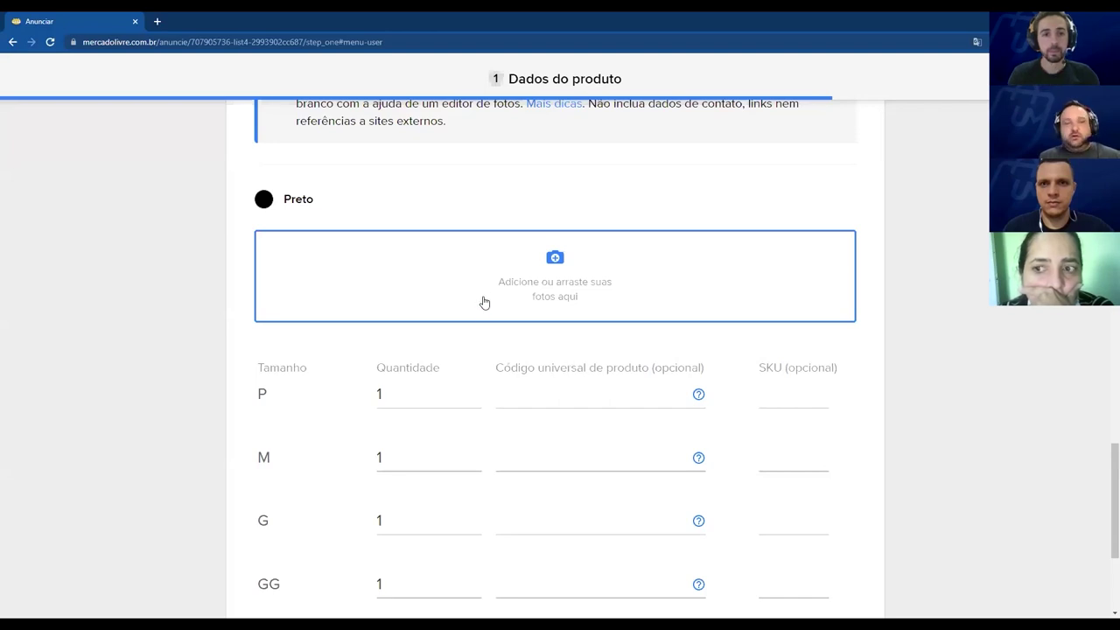
{"action": "scroll", "coordinate": [468, 321], "scroll_direction": "up", "scroll_amount": 3}
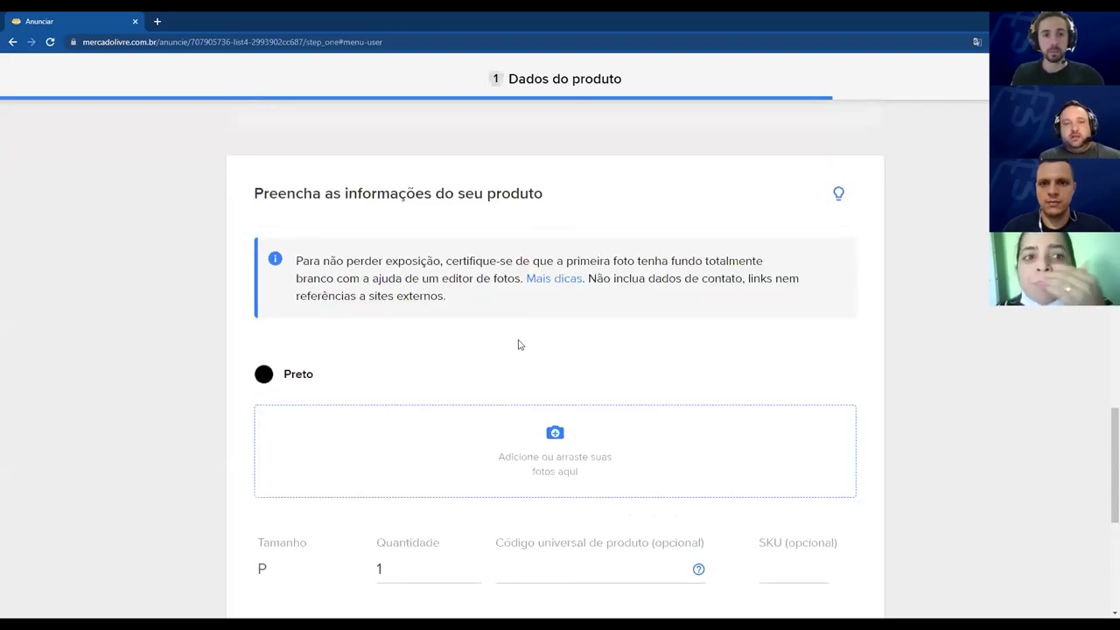
{"action": "scroll", "coordinate": [520, 344], "scroll_direction": "up", "scroll_amount": 5}
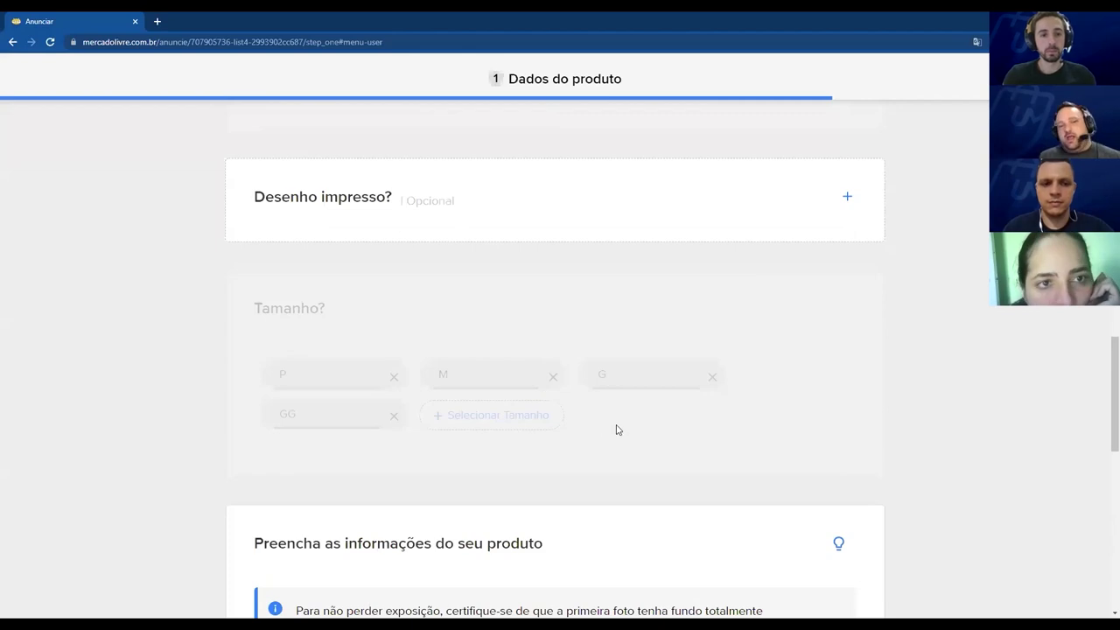
{"action": "scroll", "coordinate": [612, 427], "scroll_direction": "up", "scroll_amount": 3}
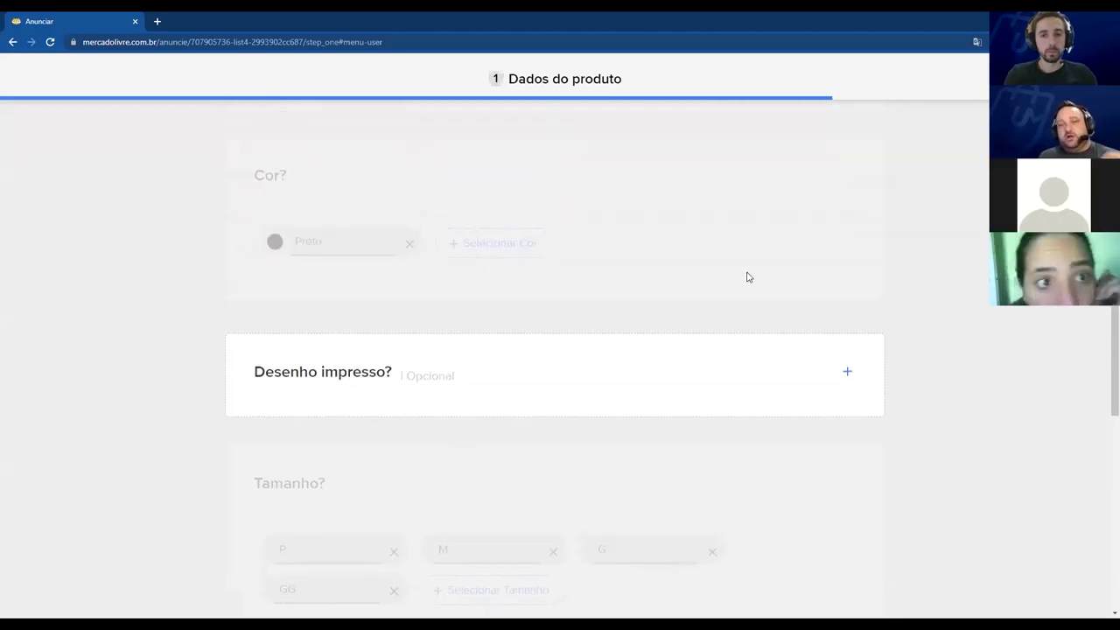
{"action": "scroll", "coordinate": [680, 368], "scroll_direction": "down", "scroll_amount": 3}
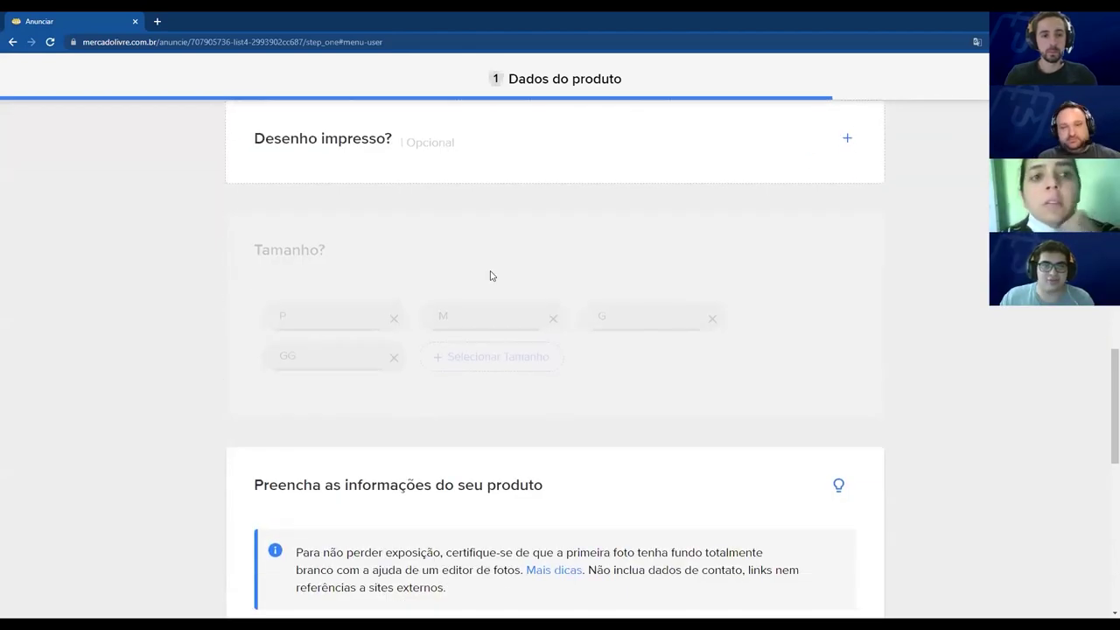
{"action": "scroll", "coordinate": [395, 216], "scroll_direction": "up", "scroll_amount": 3}
{"action": "scroll", "coordinate": [487, 204], "scroll_direction": "up", "scroll_amount": 1}
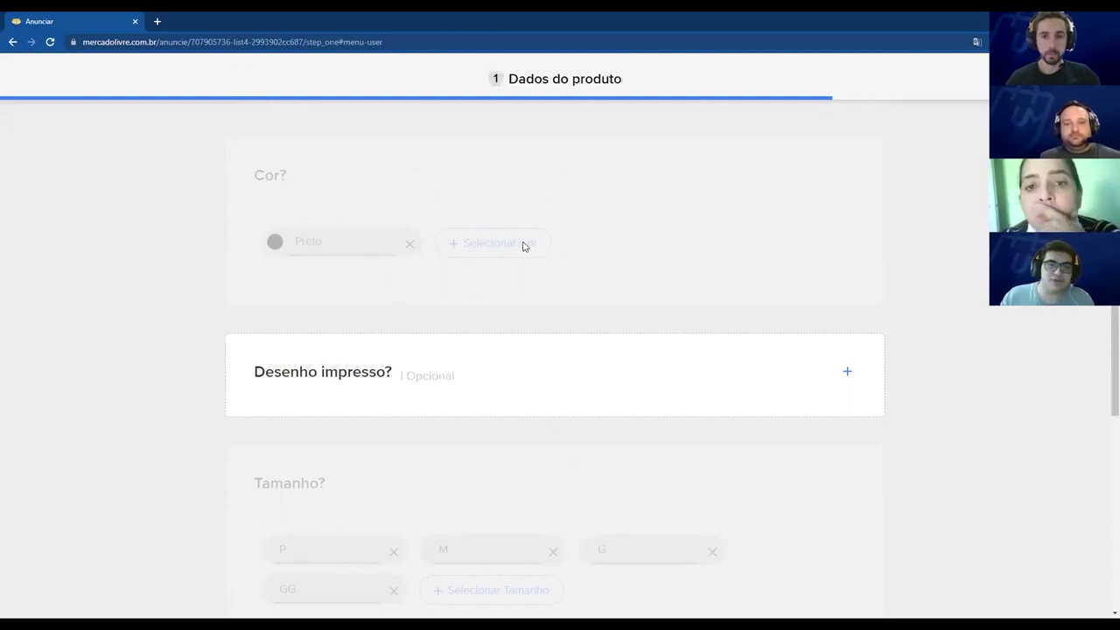
{"action": "scroll", "coordinate": [523, 246], "scroll_direction": "down", "scroll_amount": 1}
{"action": "scroll", "coordinate": [523, 247], "scroll_direction": "down", "scroll_amount": 7}
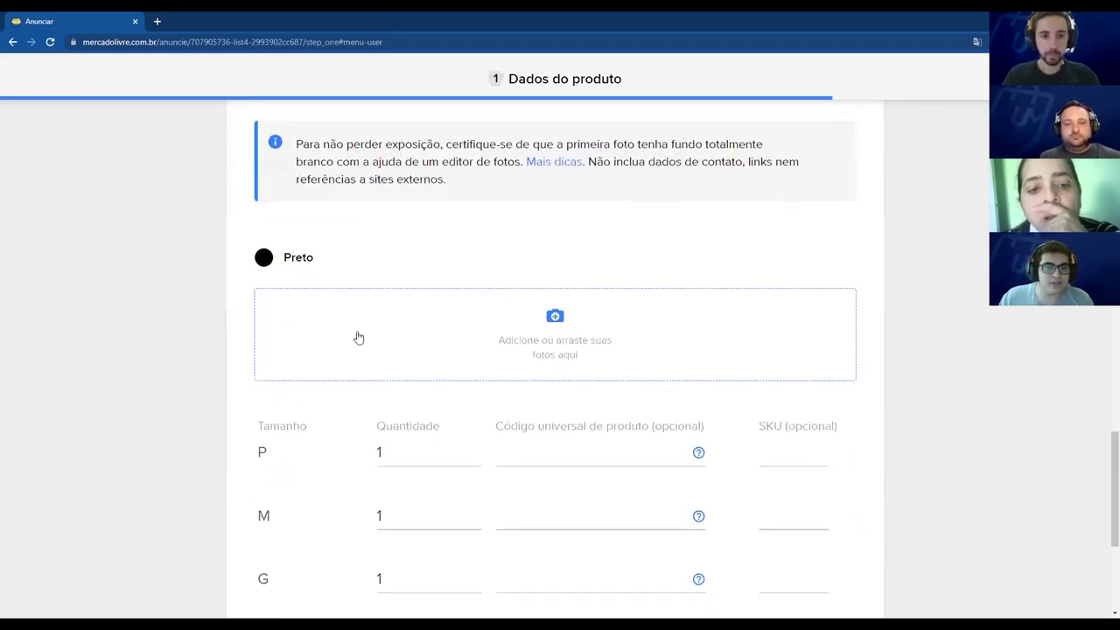
{"action": "scroll", "coordinate": [385, 358], "scroll_direction": "down", "scroll_amount": 3}
{"action": "scroll", "coordinate": [420, 394], "scroll_direction": "up", "scroll_amount": 2}
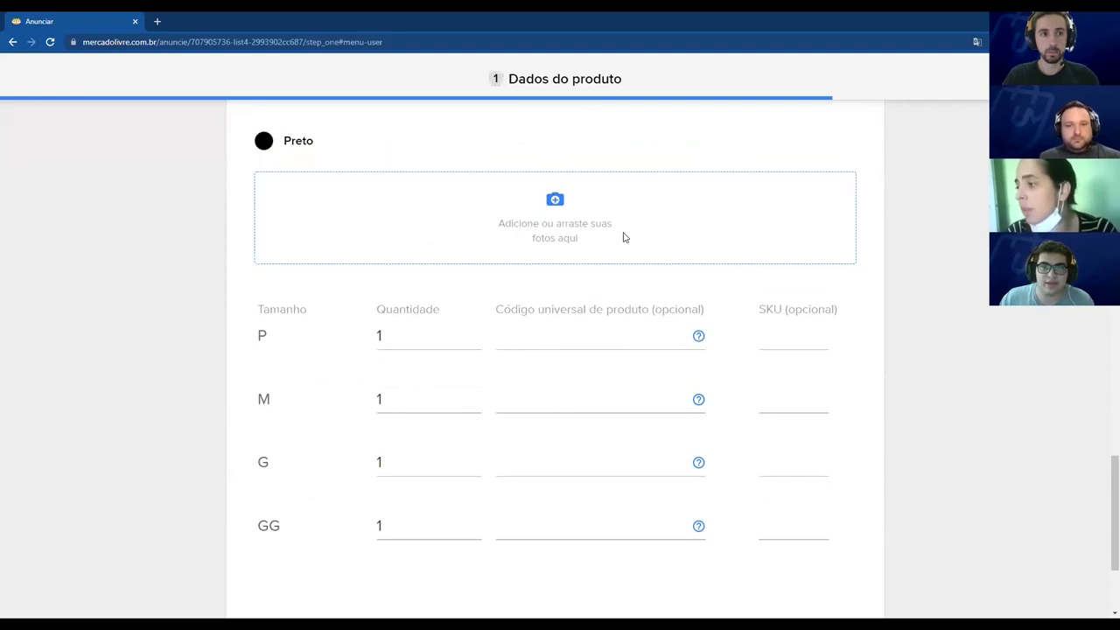
{"action": "scroll", "coordinate": [390, 431], "scroll_direction": "down", "scroll_amount": 2}
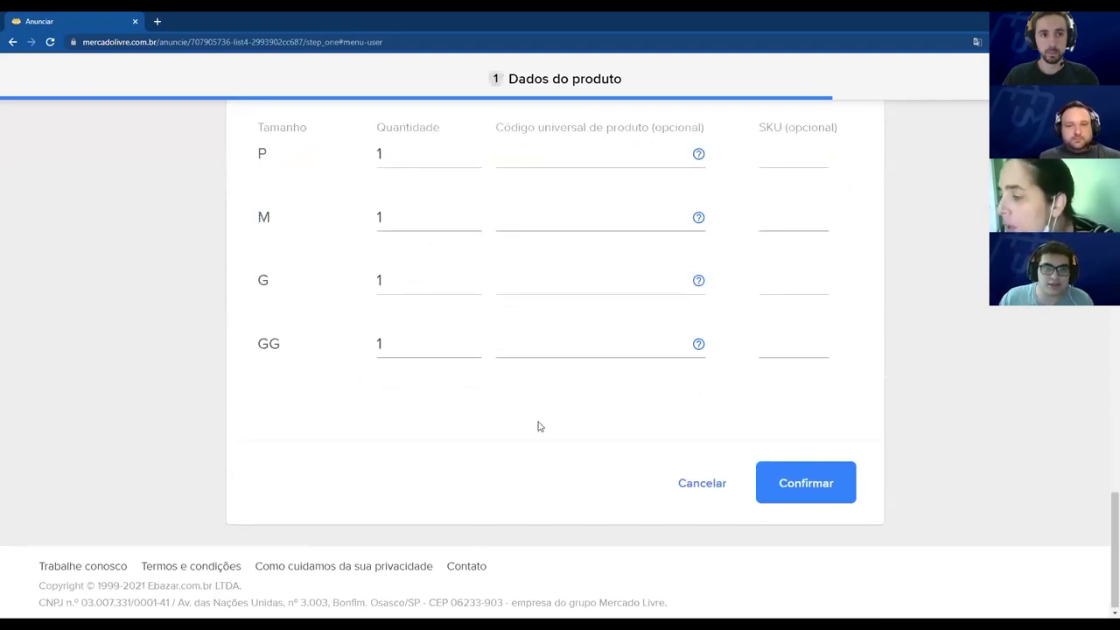
Add the black T-shirt photo to the Preto variation and set the SKU of size P to "CAMUMO4K-P".
{"action": "scroll", "coordinate": [537, 425], "scroll_direction": "up", "scroll_amount": 3}
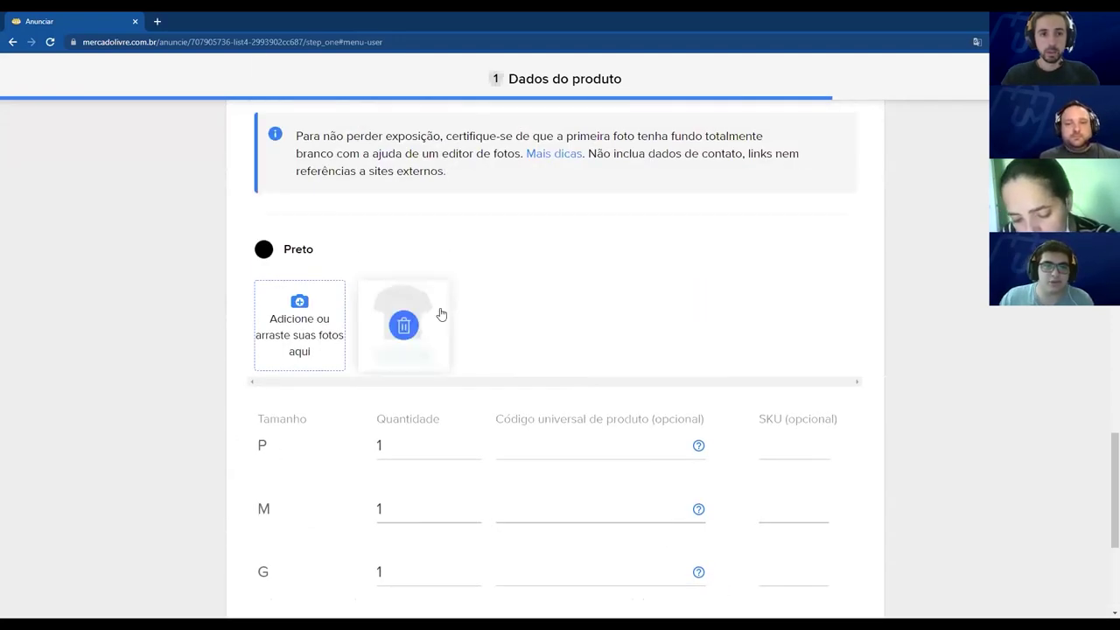
{"action": "mouse_move", "coordinate": [391, 293]}
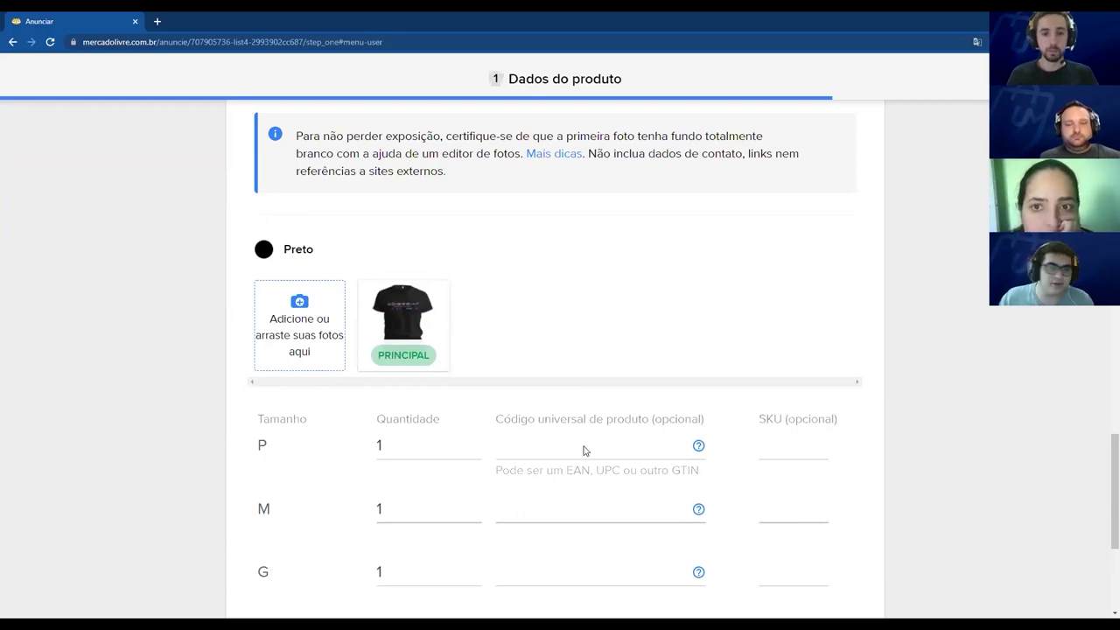
{"action": "left_click", "coordinate": [806, 443]}
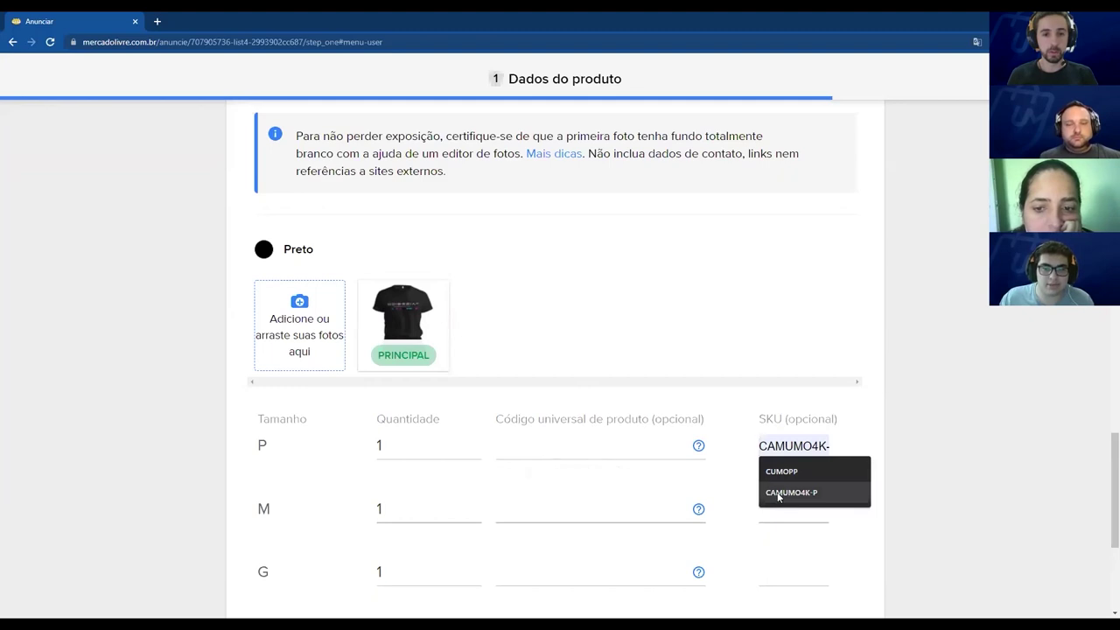
Examine the full SKU code of size P from beginning to end, including its label.
{"action": "left_click_drag", "start_coordinate": [758, 445], "coordinate": [840, 452]}
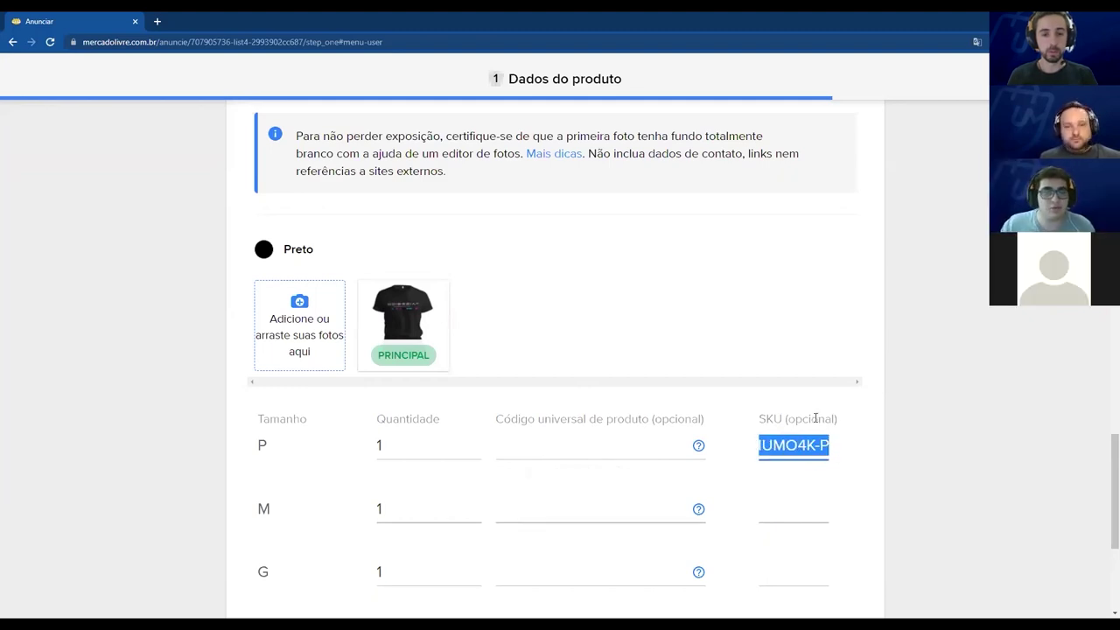
{"action": "left_click", "coordinate": [800, 445]}
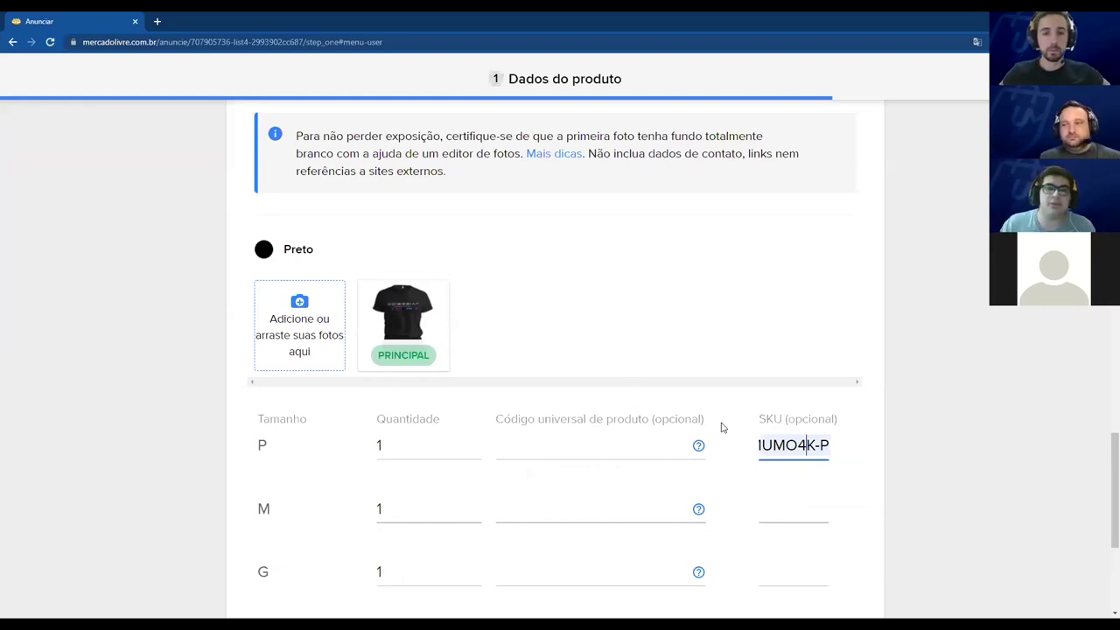
{"action": "left_click_drag", "start_coordinate": [786, 445], "coordinate": [827, 445]}
{"action": "key", "text": "ctrl+a"}
{"action": "type", "text": "CAMUMO"}
{"action": "left_click", "coordinate": [802, 445]}
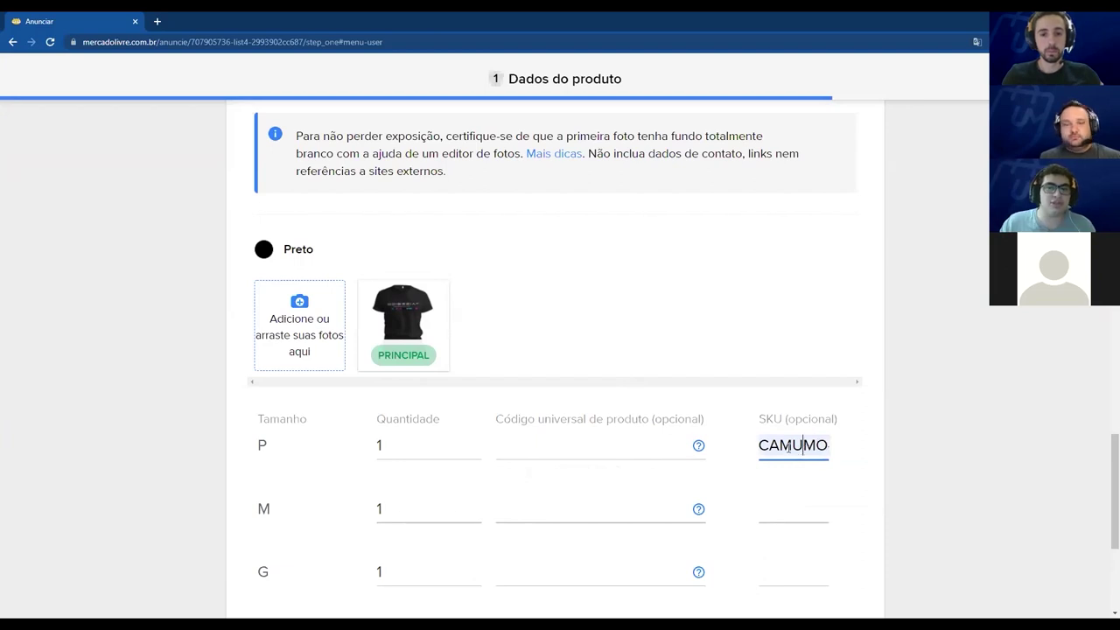
{"action": "key", "text": "ctrl+z"}
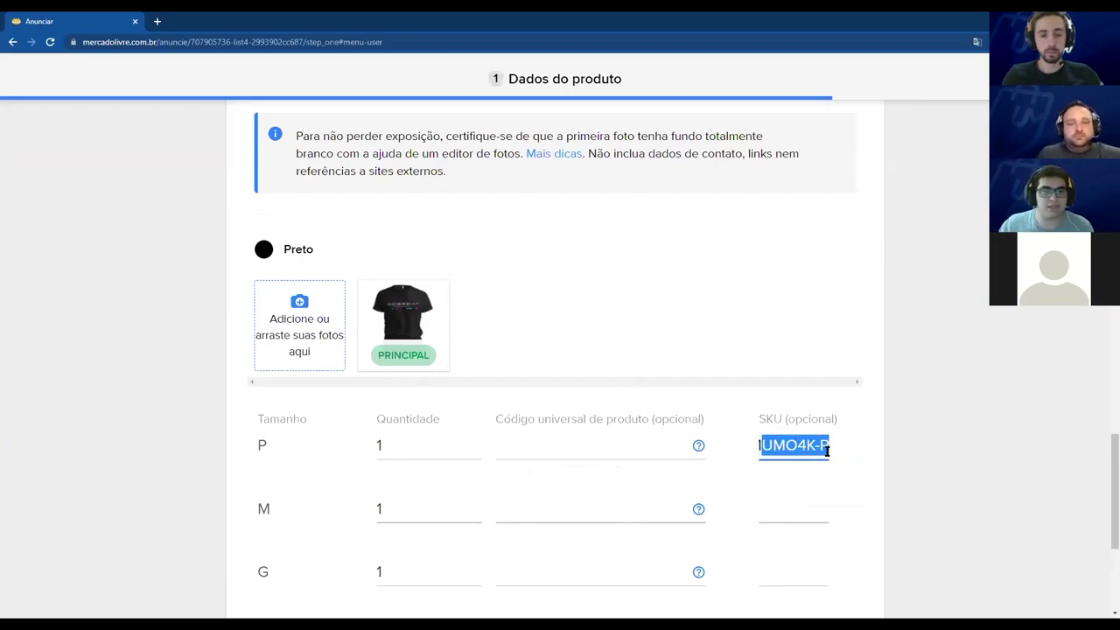
{"action": "left_click", "coordinate": [791, 447]}
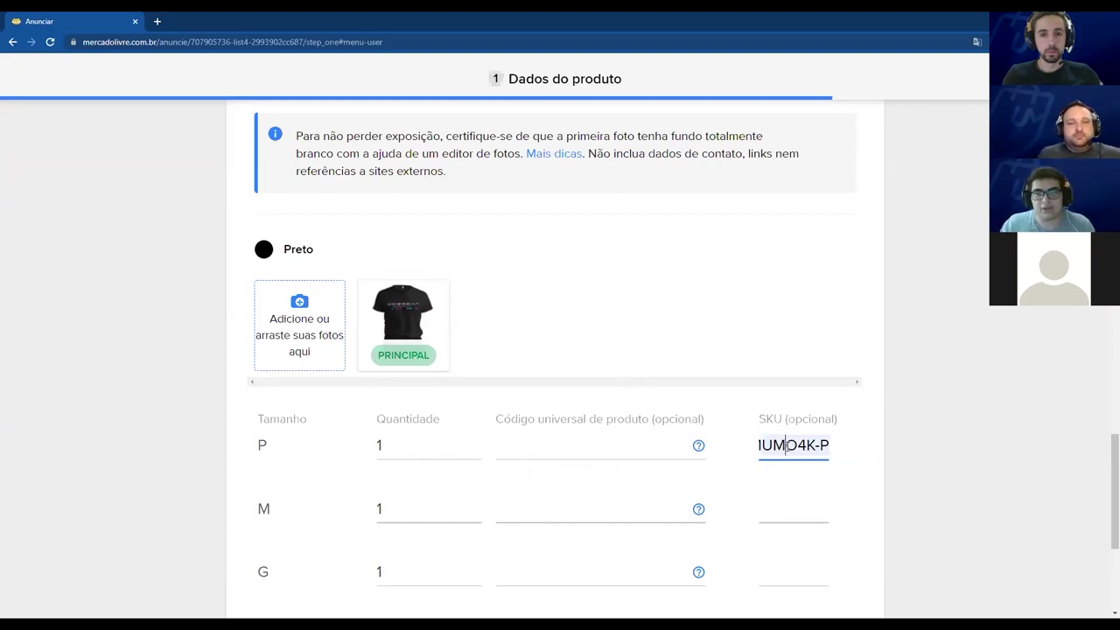
{"action": "key", "text": "ctrl+y"}
{"action": "left_click", "coordinate": [786, 445]}
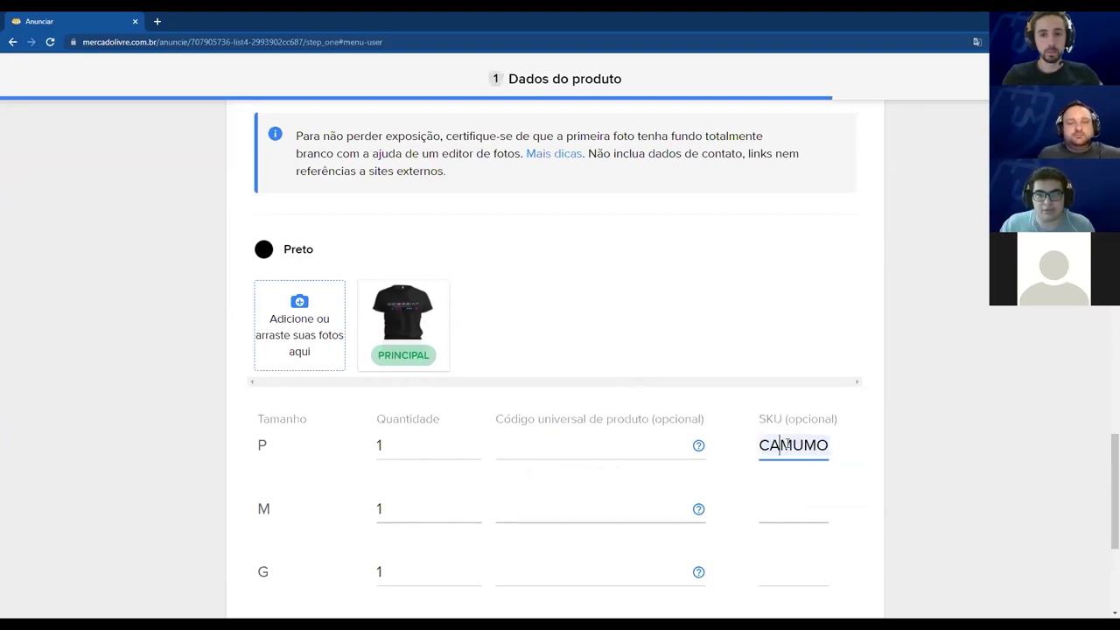
{"action": "left_click_drag", "start_coordinate": [760, 413], "coordinate": [783, 416]}
{"action": "left_click", "coordinate": [825, 429]}
{"action": "left_click", "coordinate": [774, 432]}
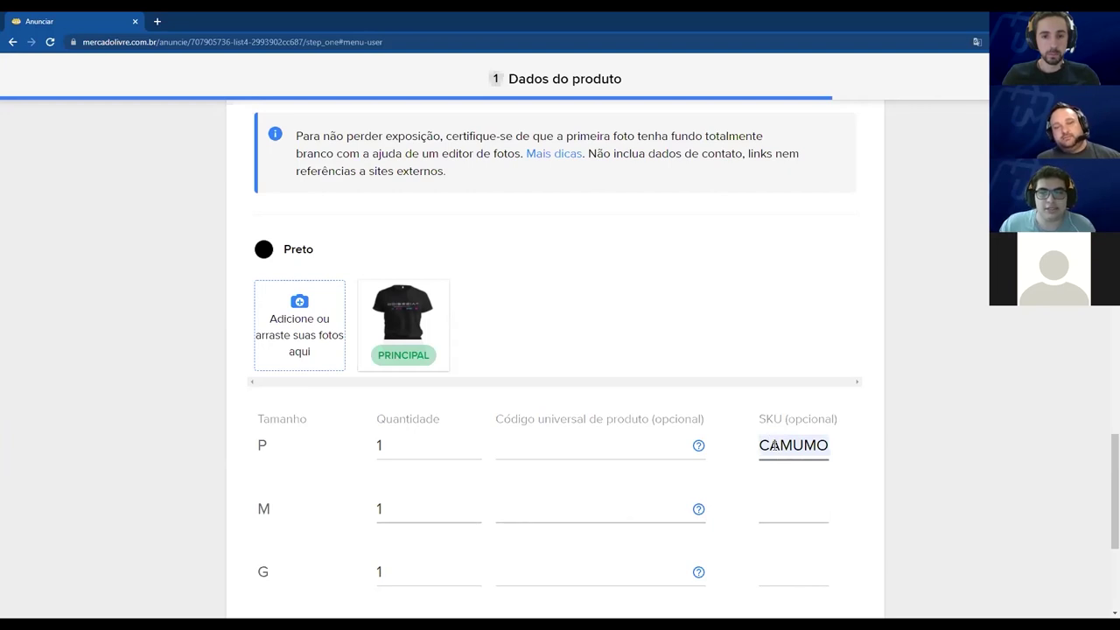
Examine the individual parts of size P's SKU code, from the product abbreviation to the size suffix.
{"action": "left_click_drag", "start_coordinate": [765, 445], "coordinate": [820, 448]}
{"action": "left_click", "coordinate": [796, 445]}
{"action": "left_click", "coordinate": [797, 445]}
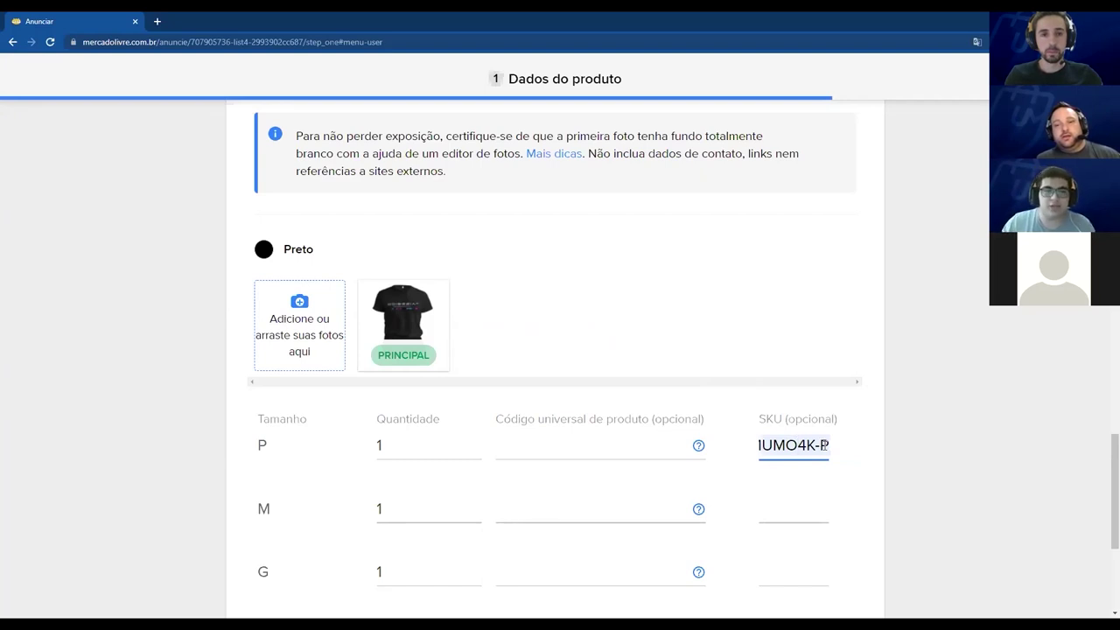
{"action": "left_click_drag", "start_coordinate": [798, 445], "coordinate": [831, 446]}
{"action": "key", "text": "BackSpace"}
{"action": "key", "text": "Left"}
{"action": "key", "text": "Left"}
{"action": "key", "text": "Left"}
{"action": "key", "text": "Left"}
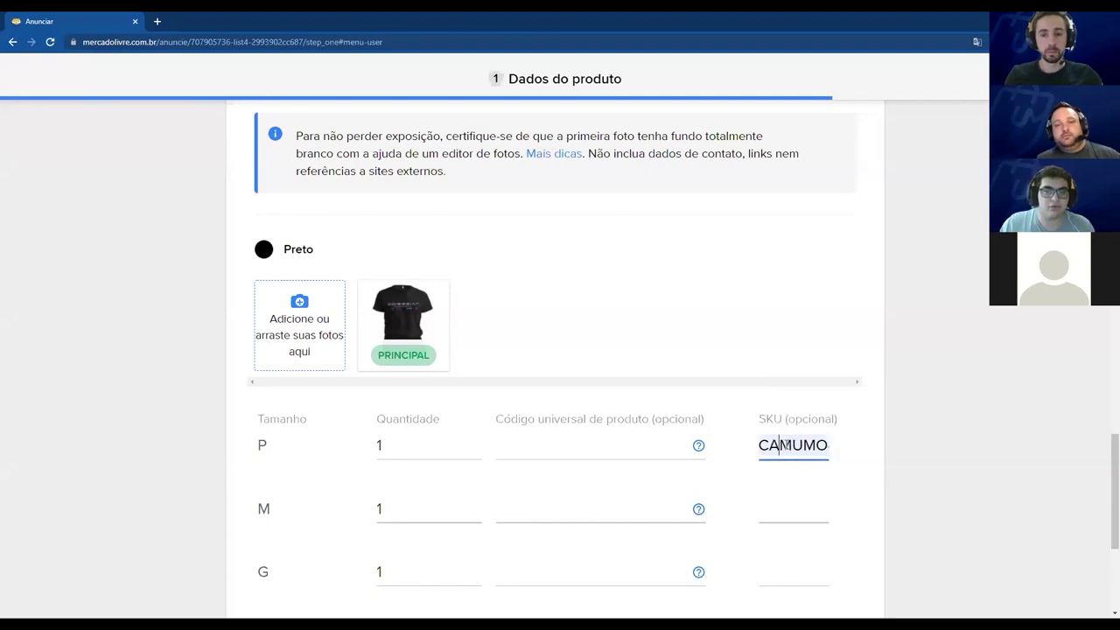
Set the SKU of size M to "CAMUMO4K-M", reusing the code of size P with the size suffix changed.
{"action": "left_click", "coordinate": [795, 516]}
{"action": "left_click", "coordinate": [791, 530]}
{"action": "left_click", "coordinate": [819, 496]}
{"action": "type", "text": "4K-P"}
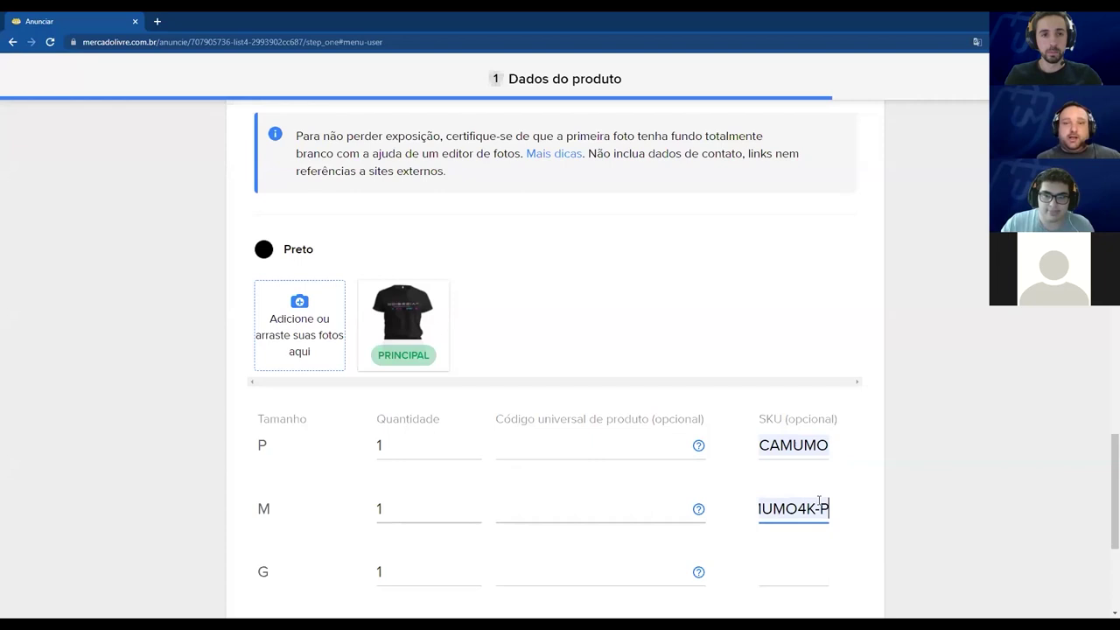
{"action": "key", "text": "BackSpace"}
{"action": "type", "text": "M"}
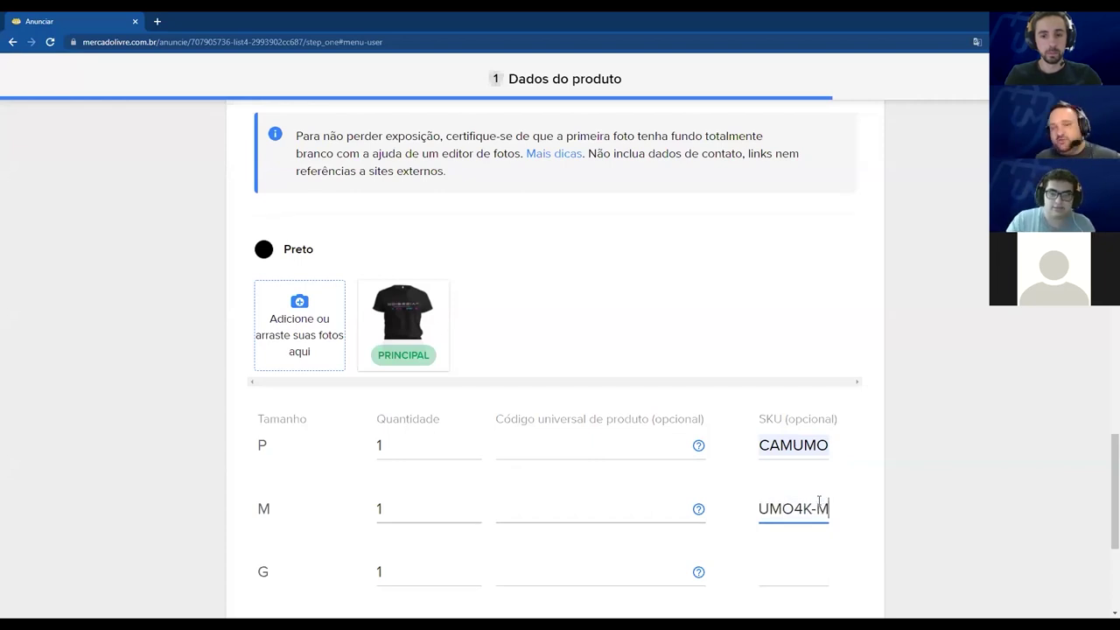
Copy the SKU of size M to size G and change its ending so it reads "CAMUMO4K-G".
{"action": "key", "text": "ctrl+a"}
{"action": "key", "text": "ctrl+c"}
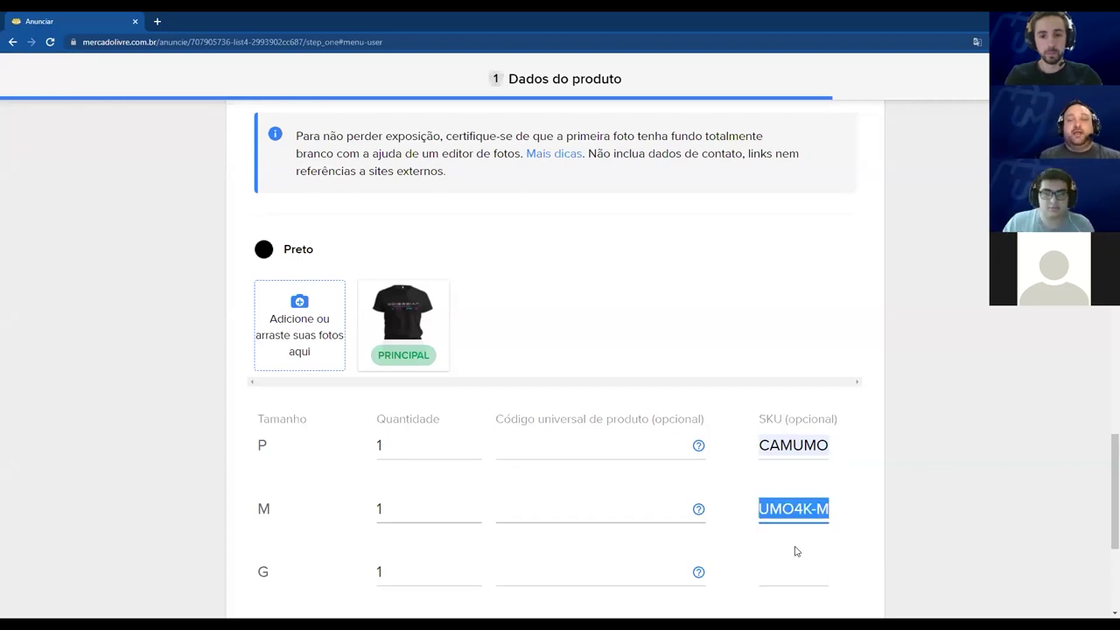
{"action": "scroll", "coordinate": [792, 538], "scroll_direction": "down", "scroll_amount": 1}
{"action": "left_click", "coordinate": [787, 516]}
{"action": "key", "text": "ctrl+v"}
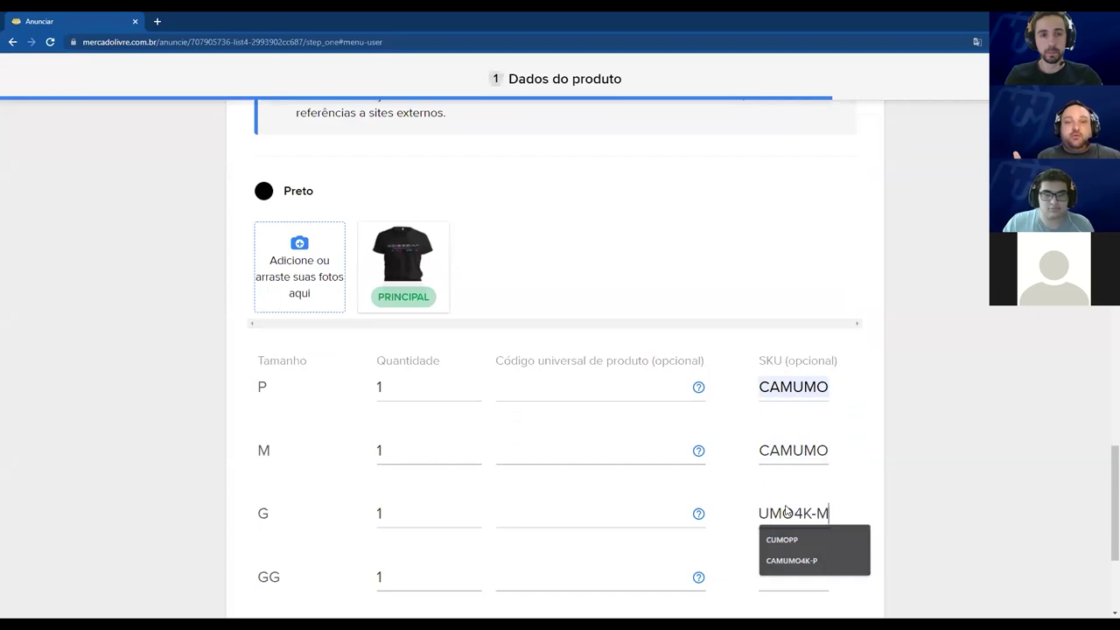
{"action": "key", "text": "BackSpace"}
{"action": "type", "text": "G"}
Reuse the copied SKU for size GG and change its ending so it reads "CAMUMO4K-GG".
{"action": "scroll", "coordinate": [786, 472], "scroll_direction": "down", "scroll_amount": 2}
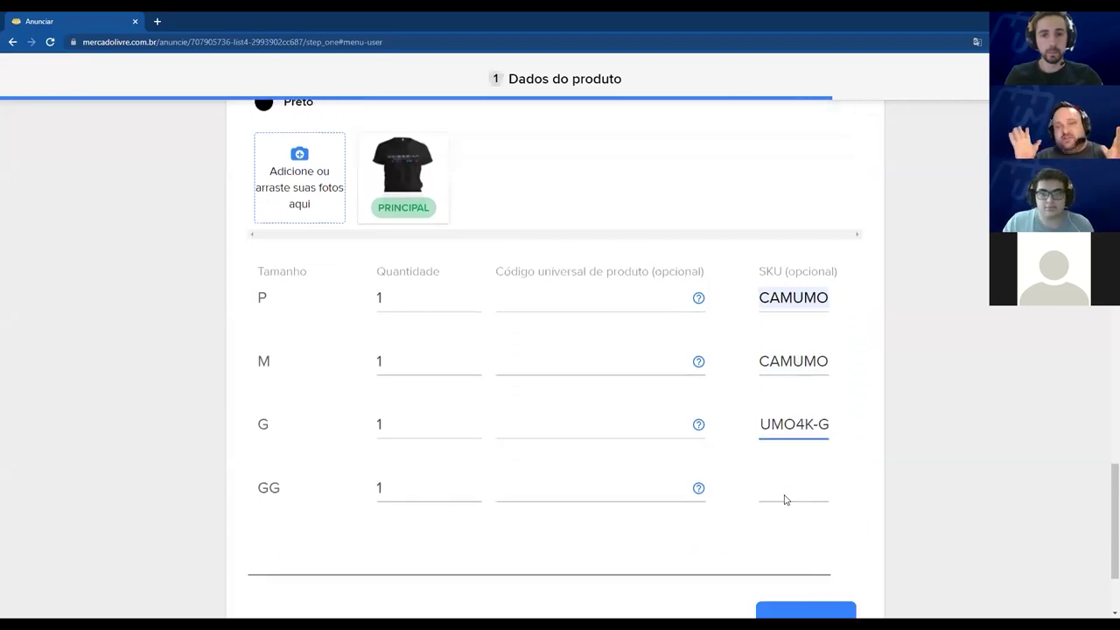
{"action": "left_click", "coordinate": [789, 463]}
{"action": "key", "text": "ctrl+v"}
{"action": "key", "text": "BackSpace"}
{"action": "type", "text": "GG"}
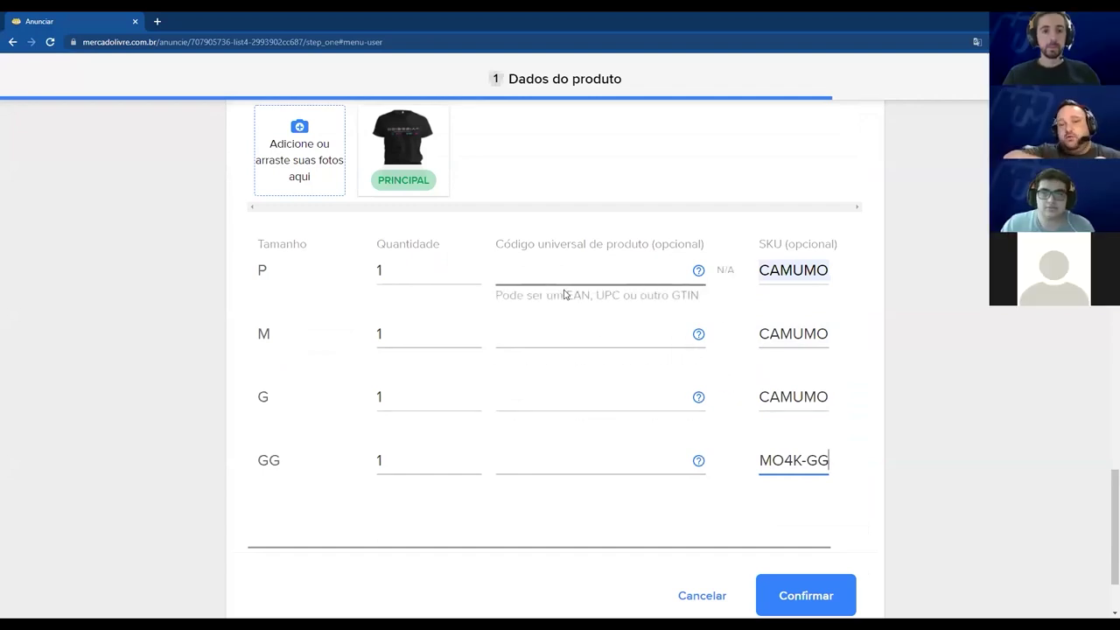
Review the SKU codes of sizes P and M along with the variation's photo, quantity and product code fields.
{"action": "left_click", "coordinate": [777, 270]}
{"action": "left_click_drag", "start_coordinate": [792, 269], "coordinate": [815, 270]}
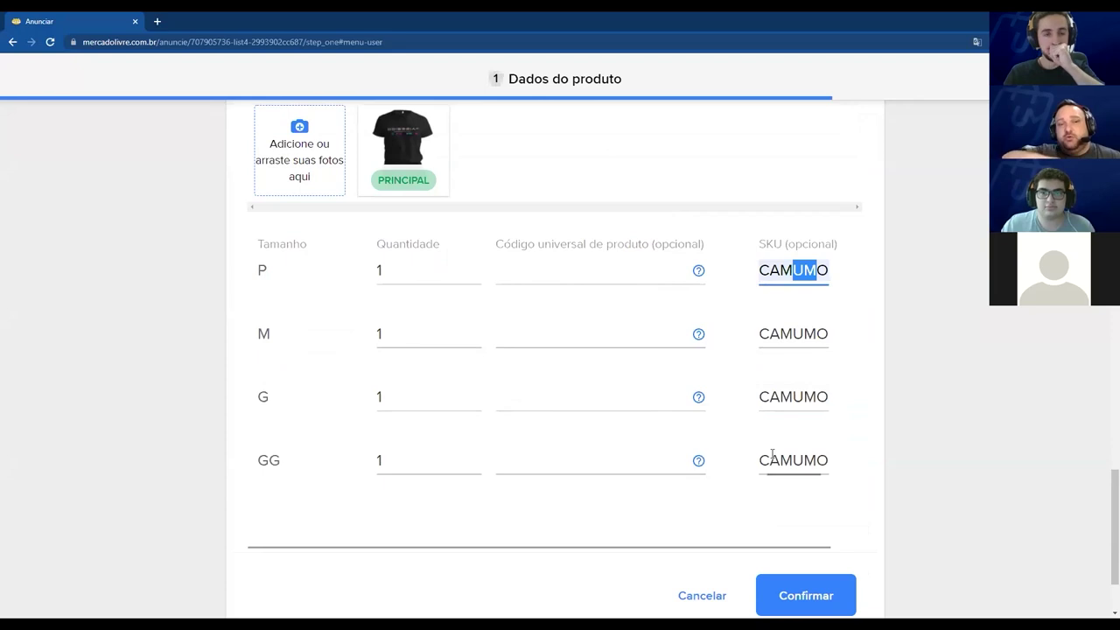
{"action": "key", "text": "End"}
{"action": "type", "text": "4K-P"}
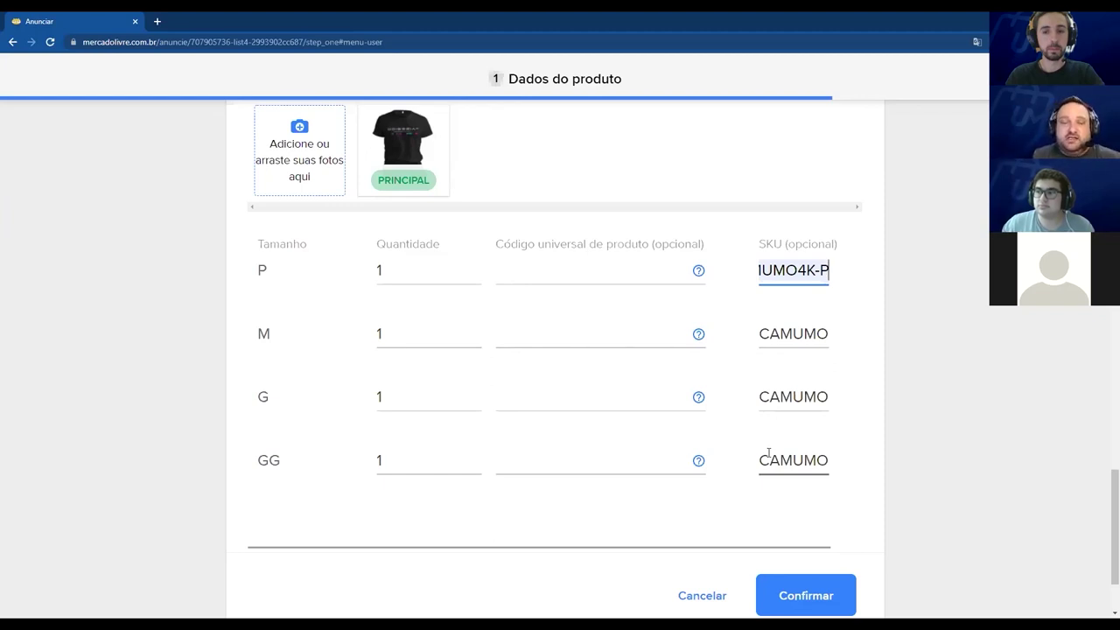
{"action": "left_click", "coordinate": [793, 343]}
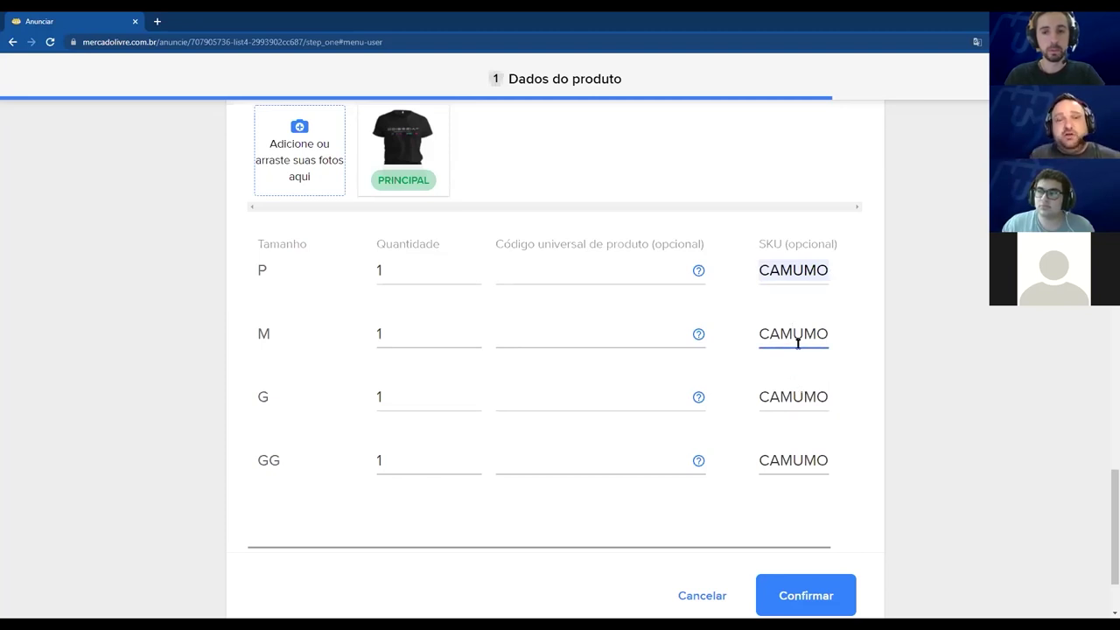
{"action": "scroll", "coordinate": [580, 294], "scroll_direction": "up", "scroll_amount": 1}
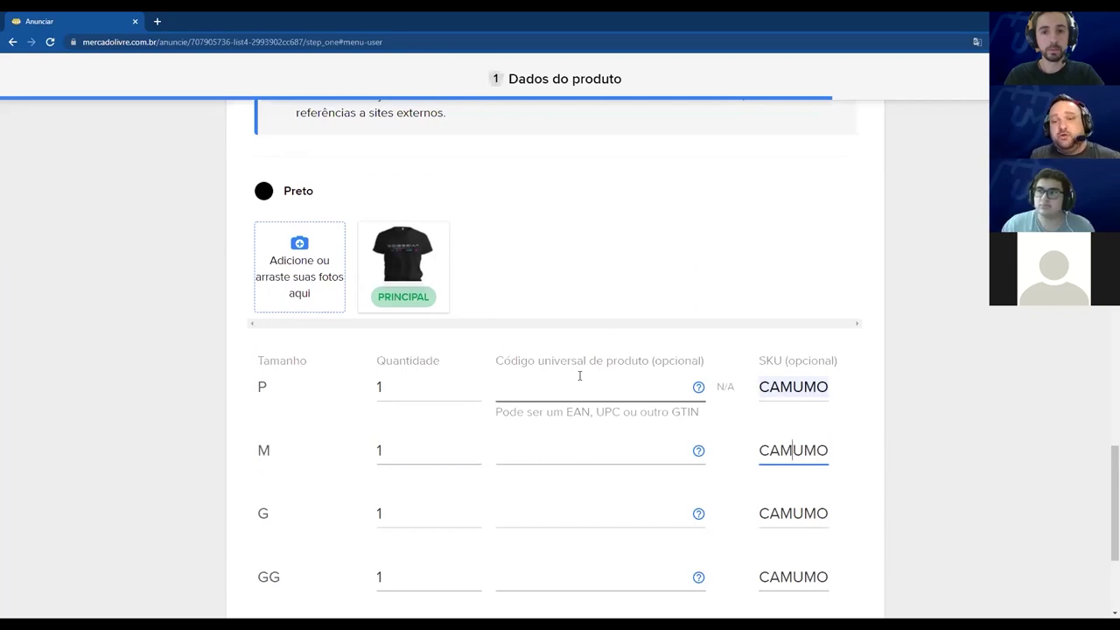
{"action": "scroll", "coordinate": [581, 385], "scroll_direction": "down", "scroll_amount": 2}
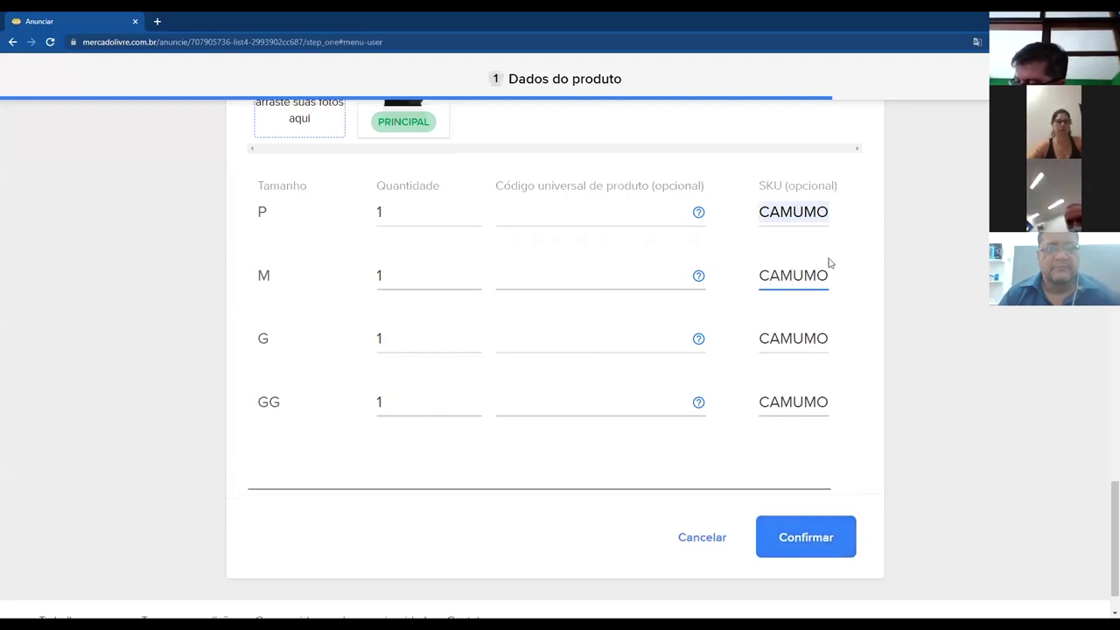
{"action": "scroll", "coordinate": [557, 317], "scroll_direction": "up", "scroll_amount": 1}
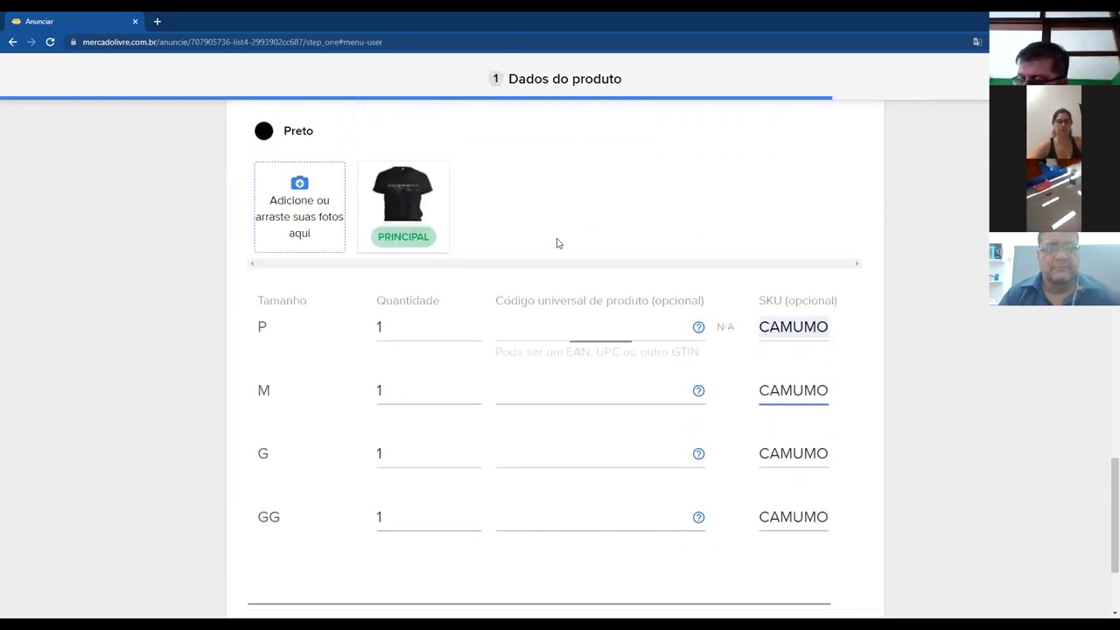
Confirm the photo, quantities and SKUs of the Preto variation.
{"action": "left_click", "coordinate": [791, 328]}
{"action": "scroll", "coordinate": [835, 467], "scroll_direction": "down", "scroll_amount": 2}
{"action": "left_click", "coordinate": [822, 499]}
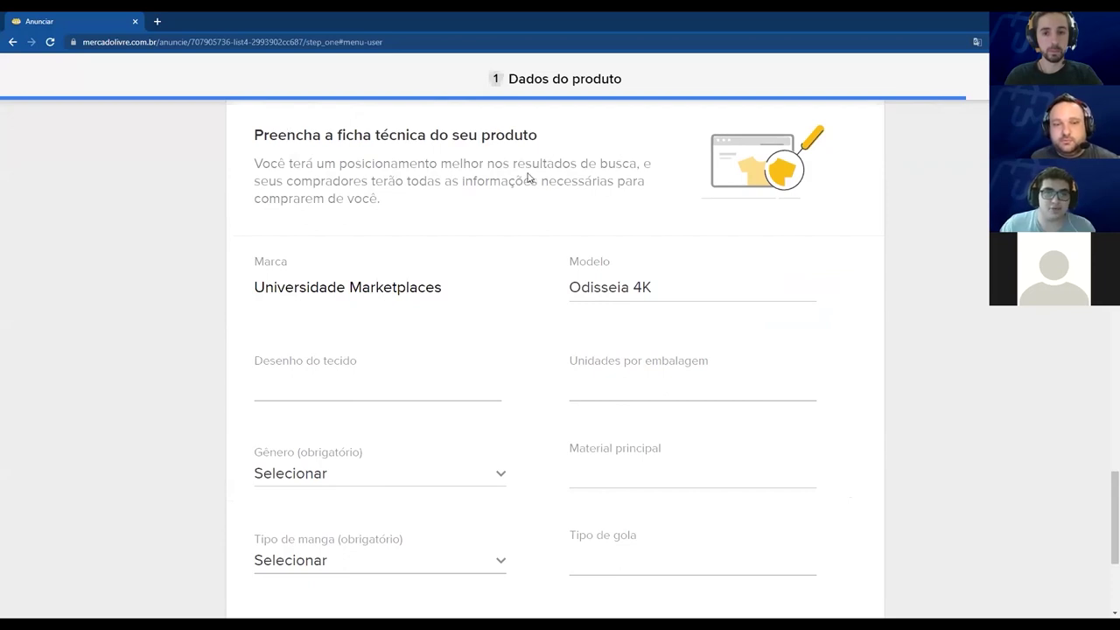
Check the brand and model in the technical sheet and set the fabric design (Desenho do tecido) to Liso.
{"action": "left_click", "coordinate": [385, 376]}
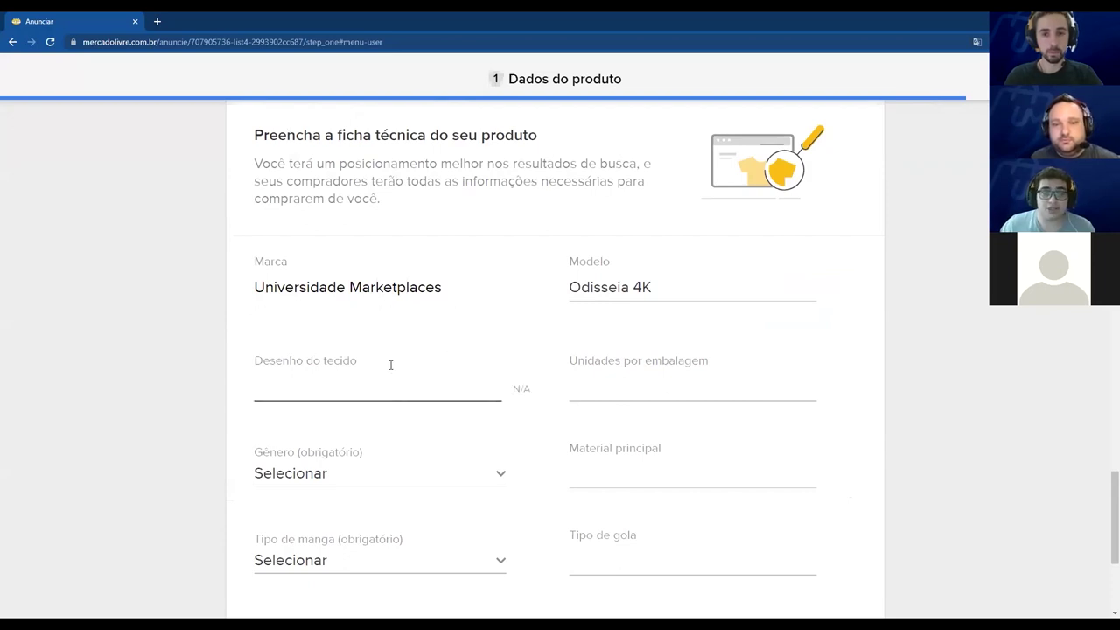
{"action": "left_click", "coordinate": [663, 276]}
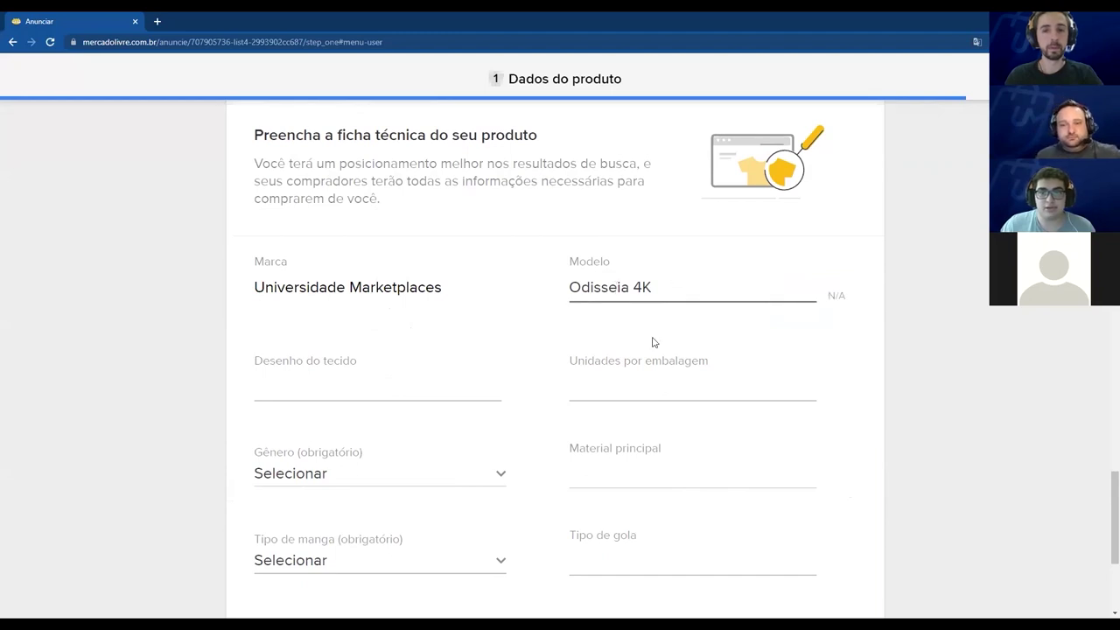
{"action": "left_click", "coordinate": [376, 392]}
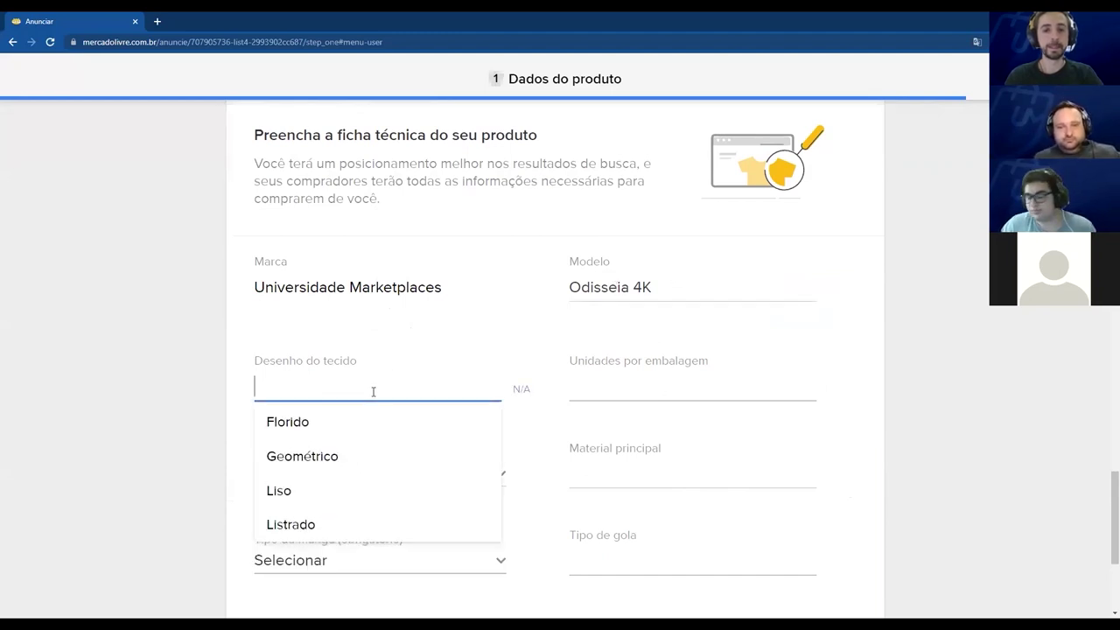
{"action": "left_click", "coordinate": [380, 327]}
{"action": "left_click", "coordinate": [644, 305]}
{"action": "left_click", "coordinate": [400, 362]}
{"action": "scroll", "coordinate": [364, 380], "scroll_direction": "down", "scroll_amount": 1}
{"action": "left_click", "coordinate": [330, 329]}
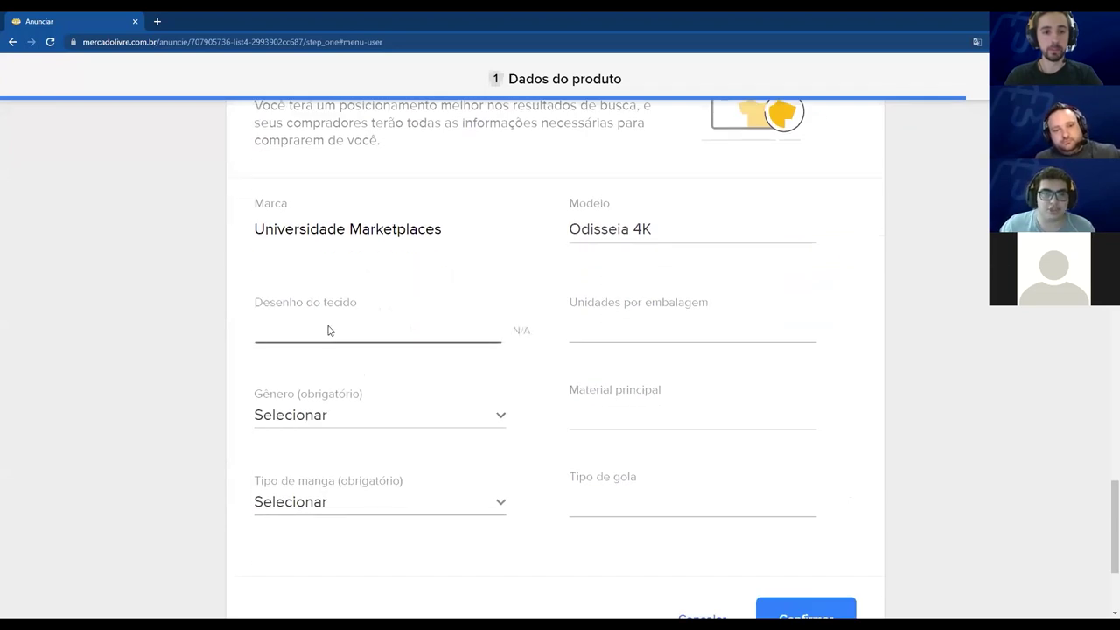
{"action": "left_click", "coordinate": [308, 330]}
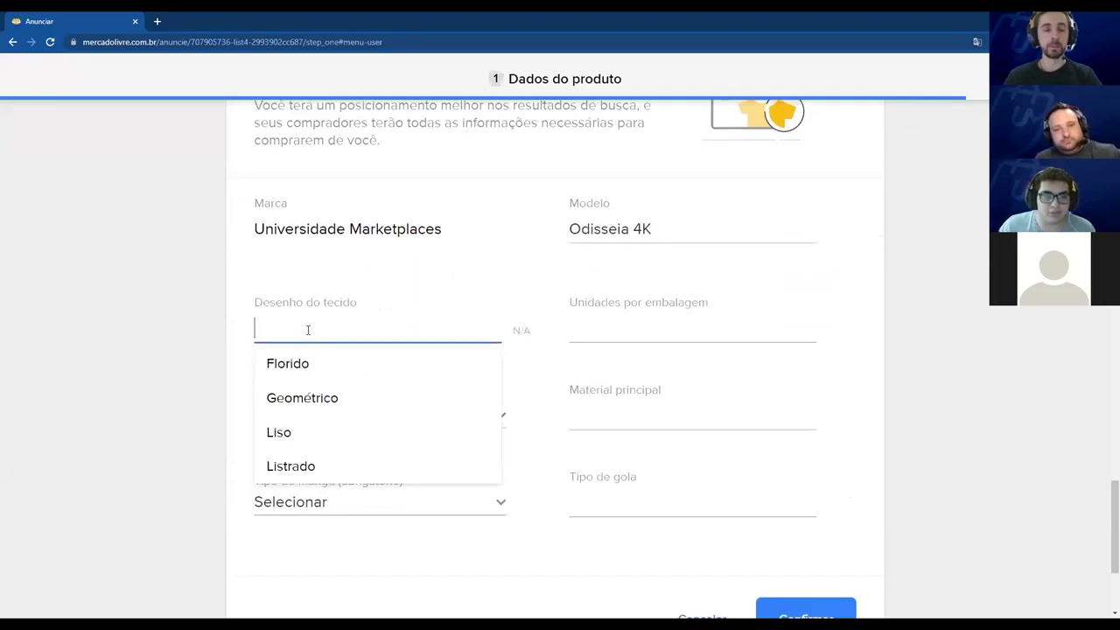
{"action": "left_click", "coordinate": [285, 433]}
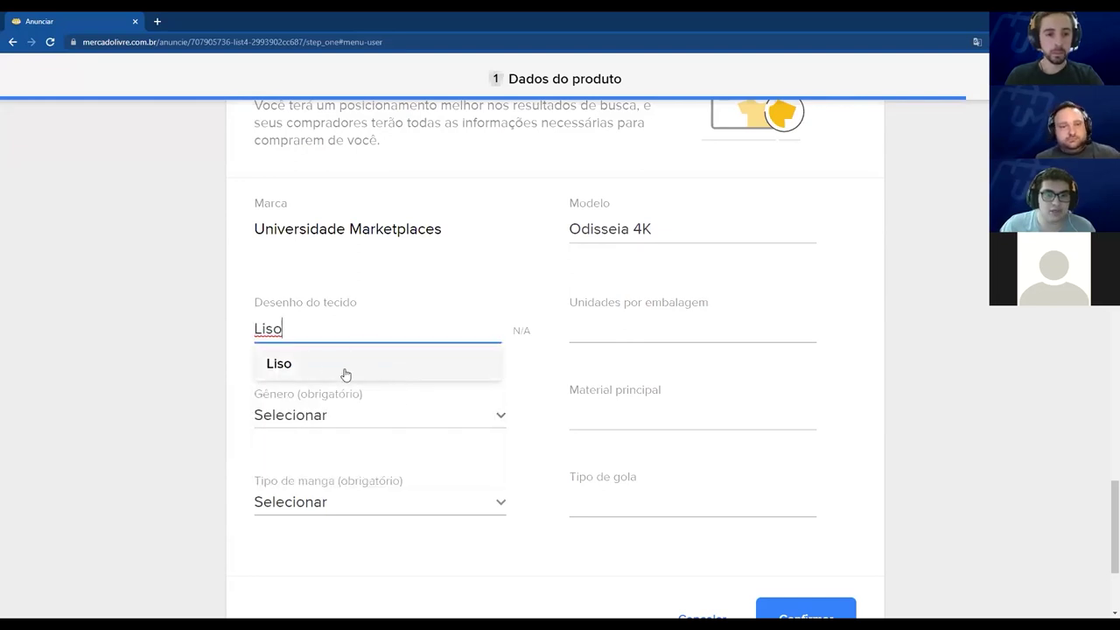
Set the gender to "Sem gênero" and the sleeve type to "Curta" in the technical sheet.
{"action": "left_click", "coordinate": [375, 414]}
{"action": "scroll", "coordinate": [337, 442], "scroll_direction": "down", "scroll_amount": 3}
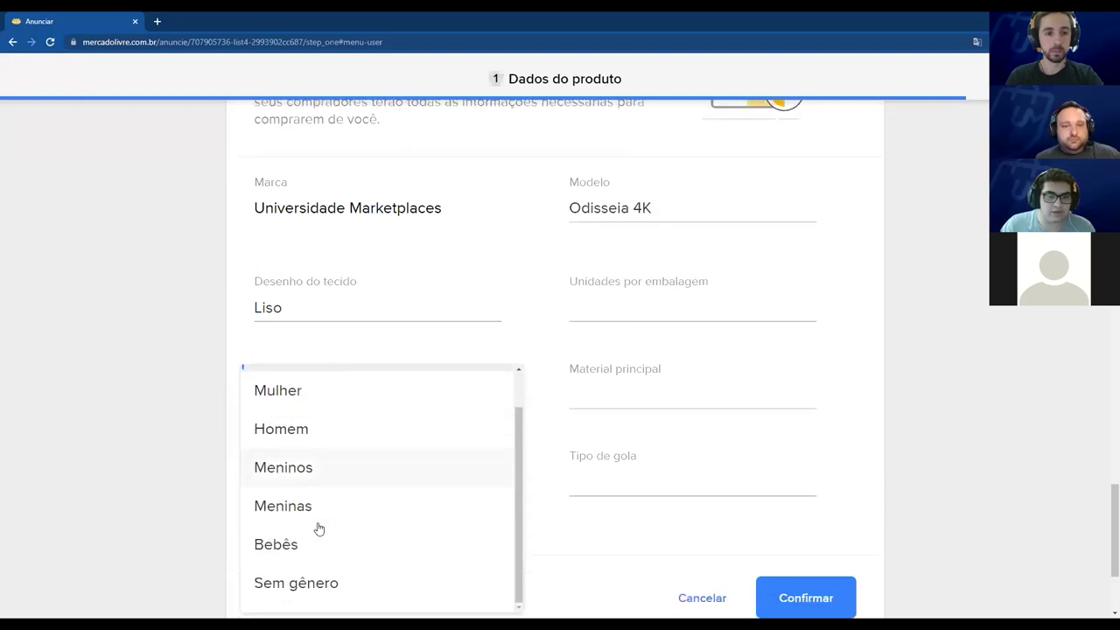
{"action": "left_click", "coordinate": [295, 542]}
{"action": "left_click", "coordinate": [337, 449]}
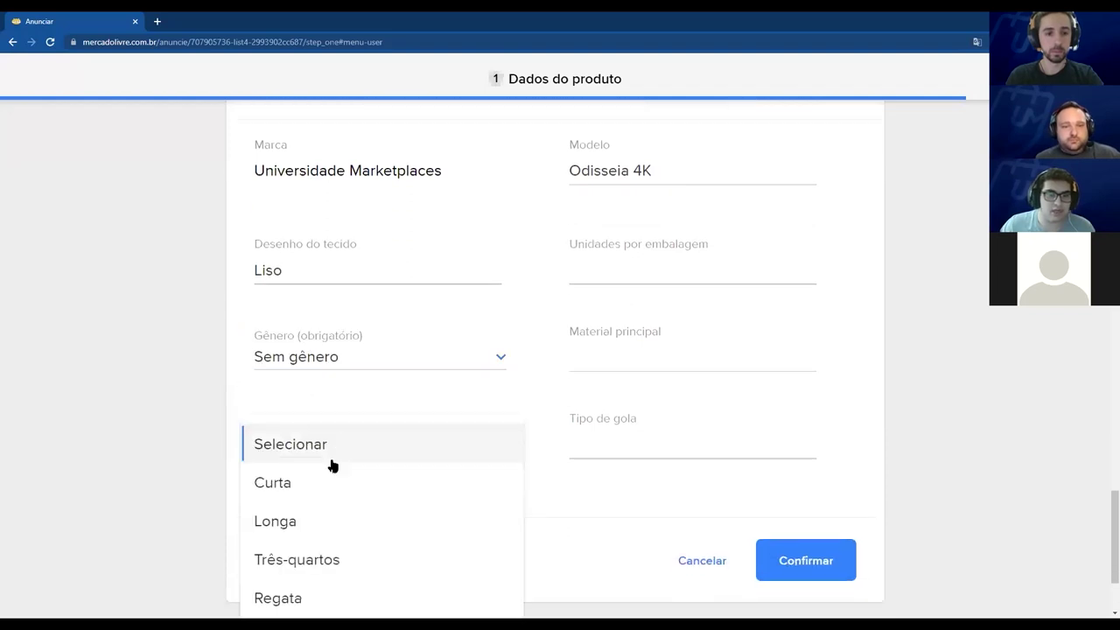
{"action": "left_click", "coordinate": [316, 496]}
Fill in the technical sheet with 1 unit per package, Algodão as main material and Gola redonda as collar type.
{"action": "left_click", "coordinate": [618, 337]}
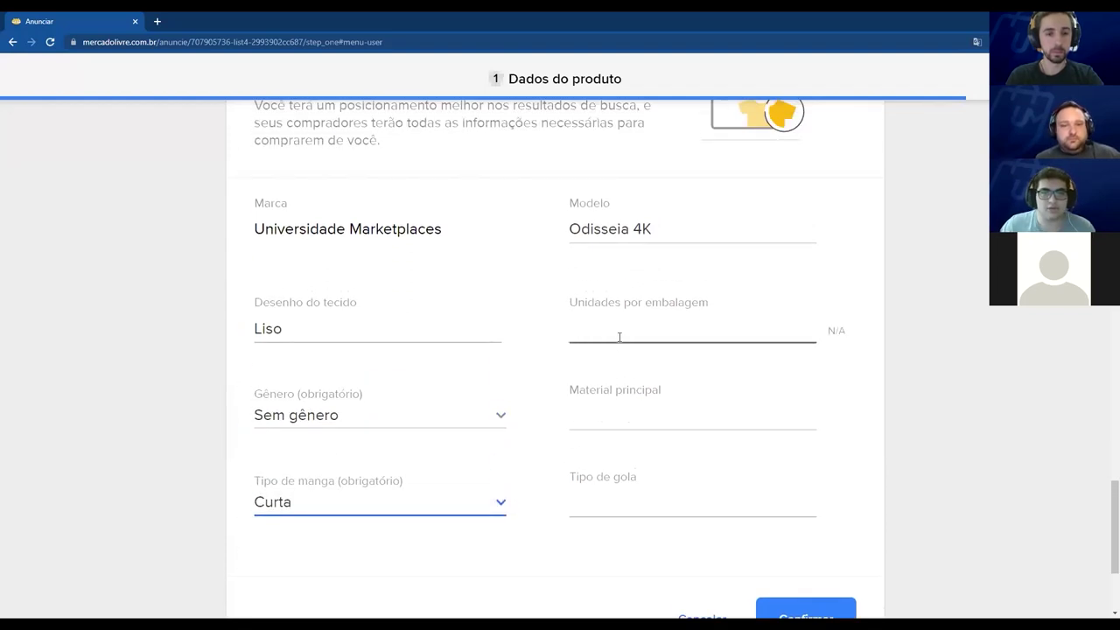
{"action": "left_click", "coordinate": [645, 404]}
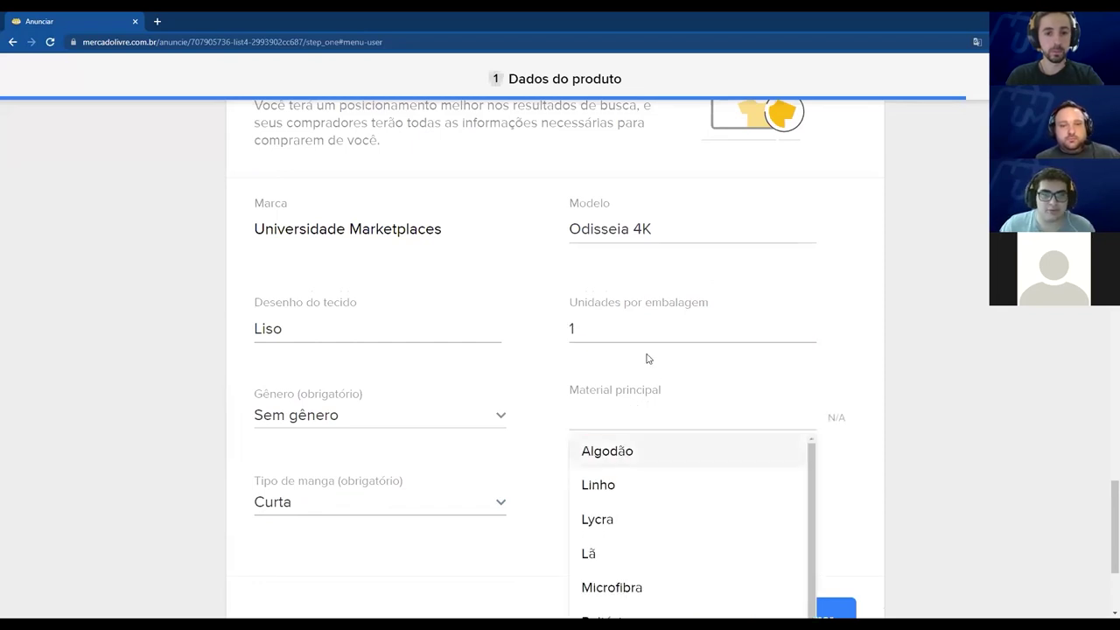
{"action": "type", "text": "Algodão"}
{"action": "left_click", "coordinate": [653, 502]}
{"action": "scroll", "coordinate": [656, 495], "scroll_direction": "down", "scroll_amount": 1}
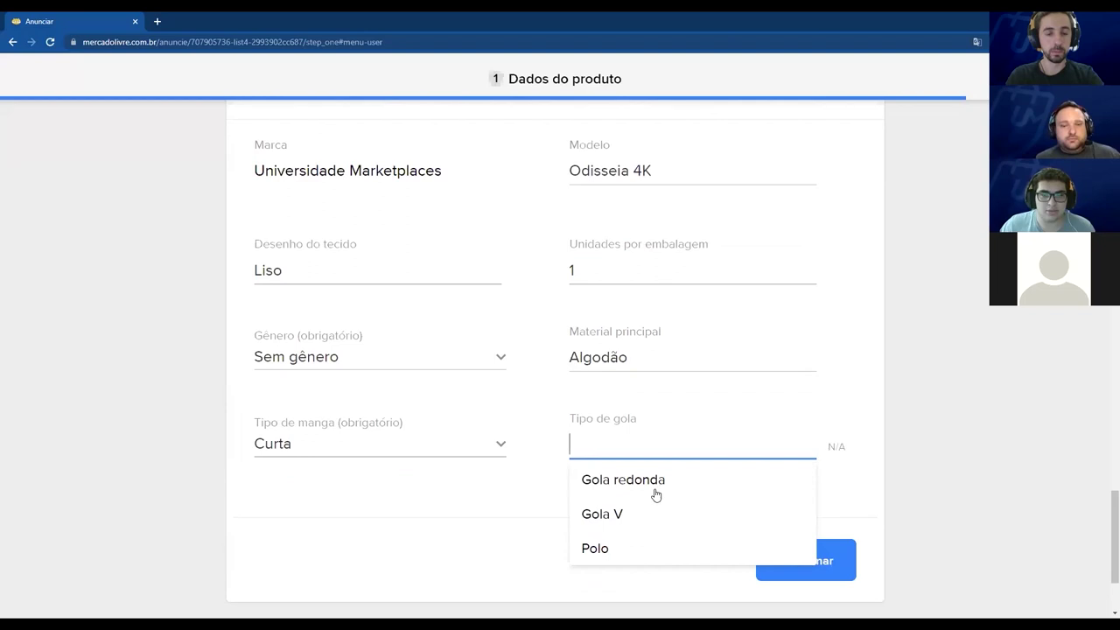
{"action": "left_click", "coordinate": [656, 495]}
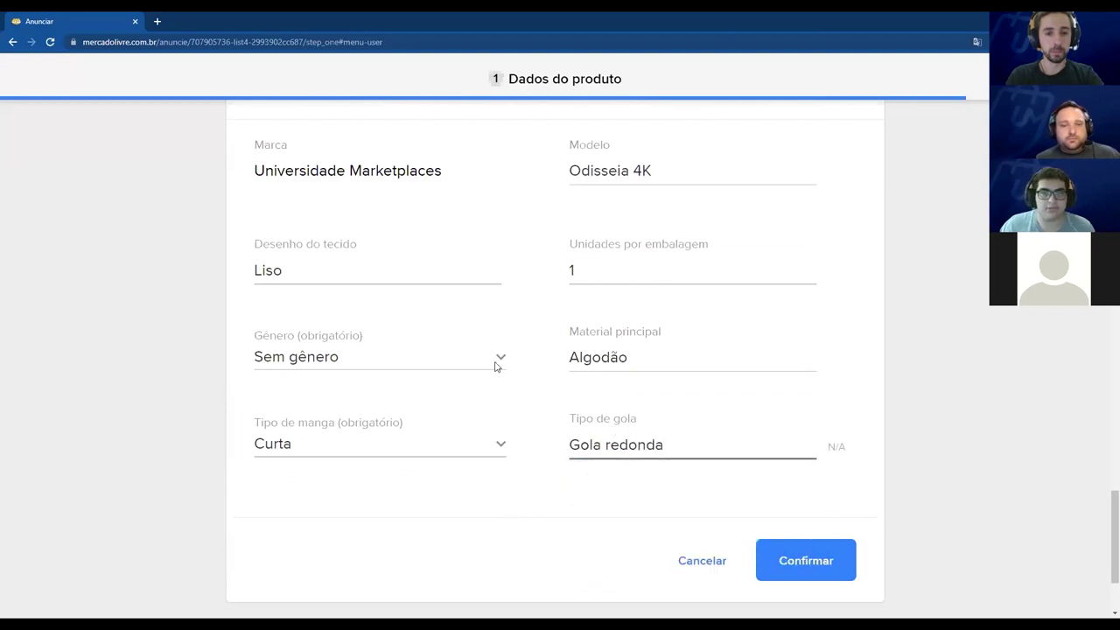
Confirm the completed technical sheet and continue to the sale conditions stage.
{"action": "scroll", "coordinate": [525, 322], "scroll_direction": "up", "scroll_amount": 2}
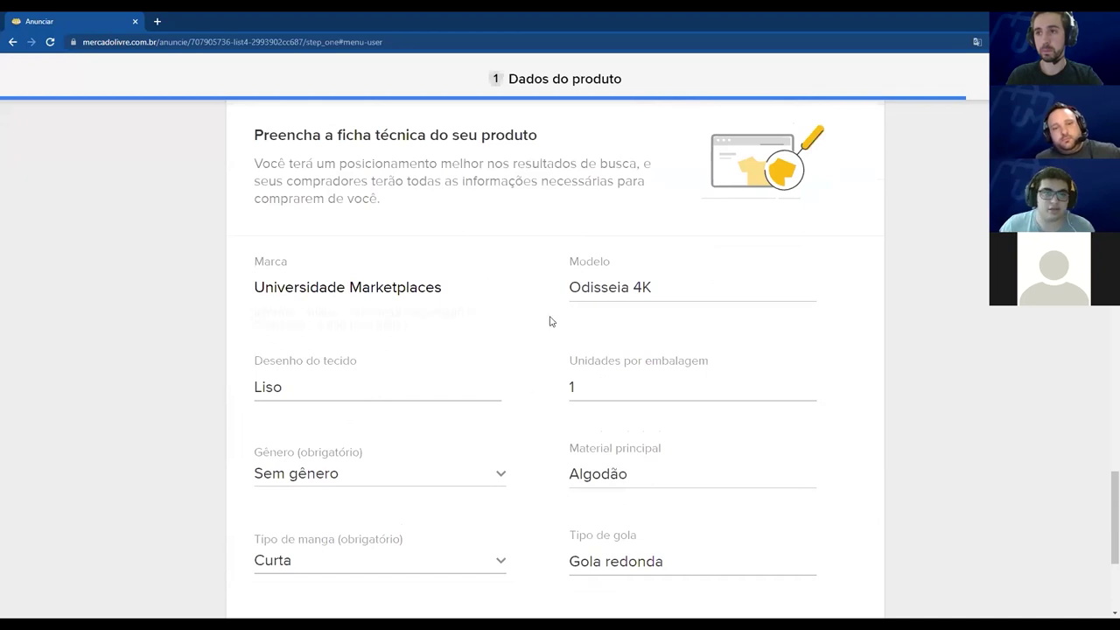
{"action": "scroll", "coordinate": [580, 470], "scroll_direction": "down", "scroll_amount": 3}
{"action": "left_click", "coordinate": [802, 500]}
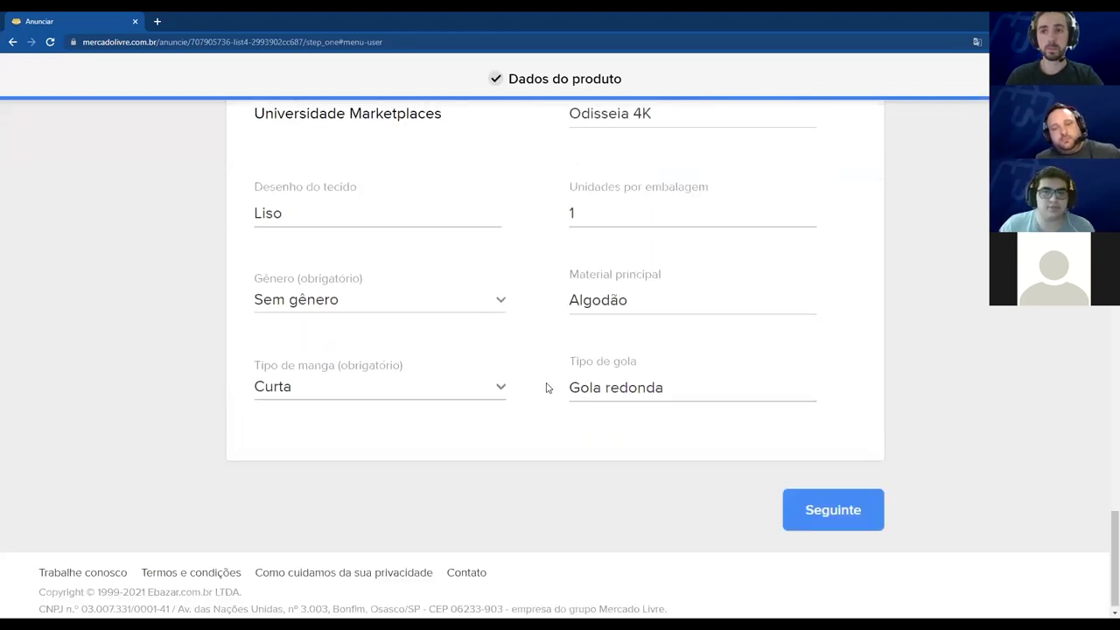
{"action": "left_click", "coordinate": [835, 553]}
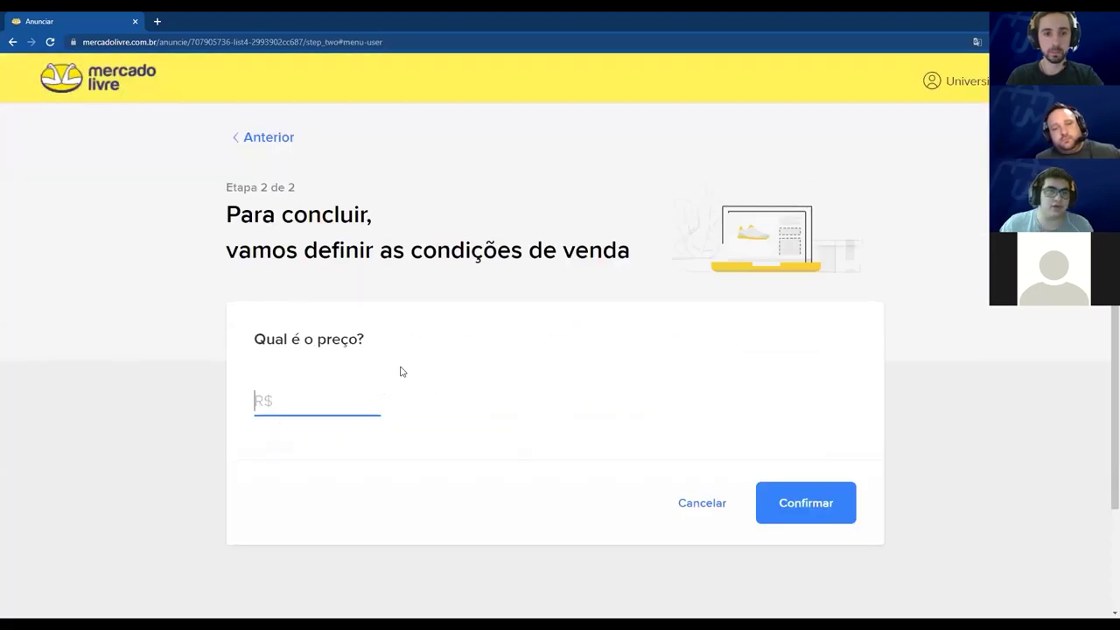
Set the product price to R$ 250 and confirm it.
{"action": "scroll", "coordinate": [435, 324], "scroll_direction": "down", "scroll_amount": 1}
{"action": "type", "text": "250"}
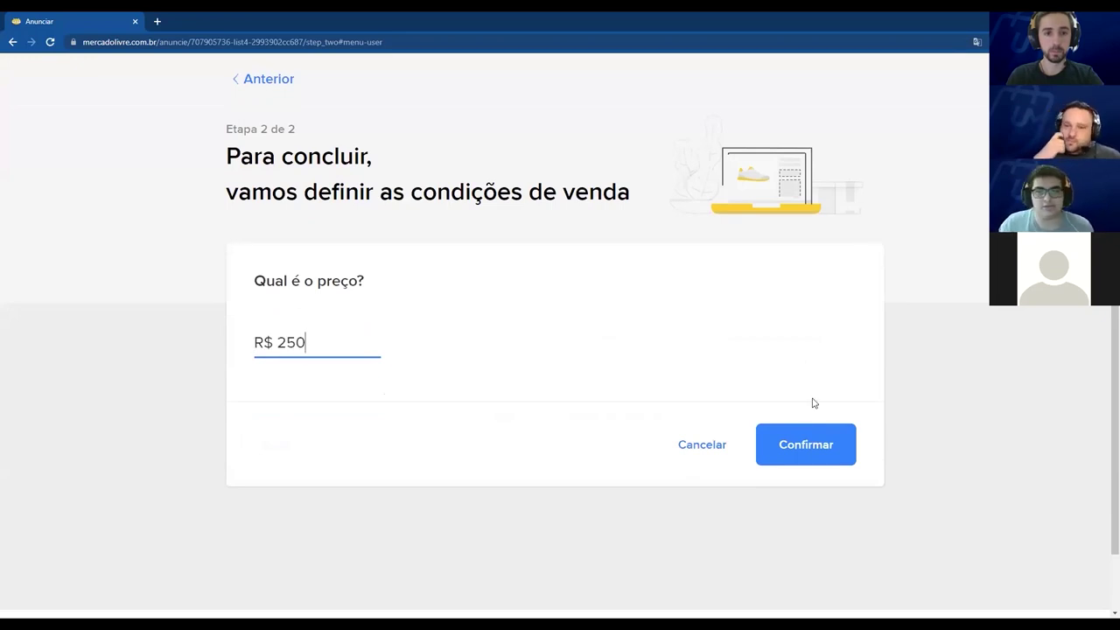
{"action": "left_click", "coordinate": [822, 441]}
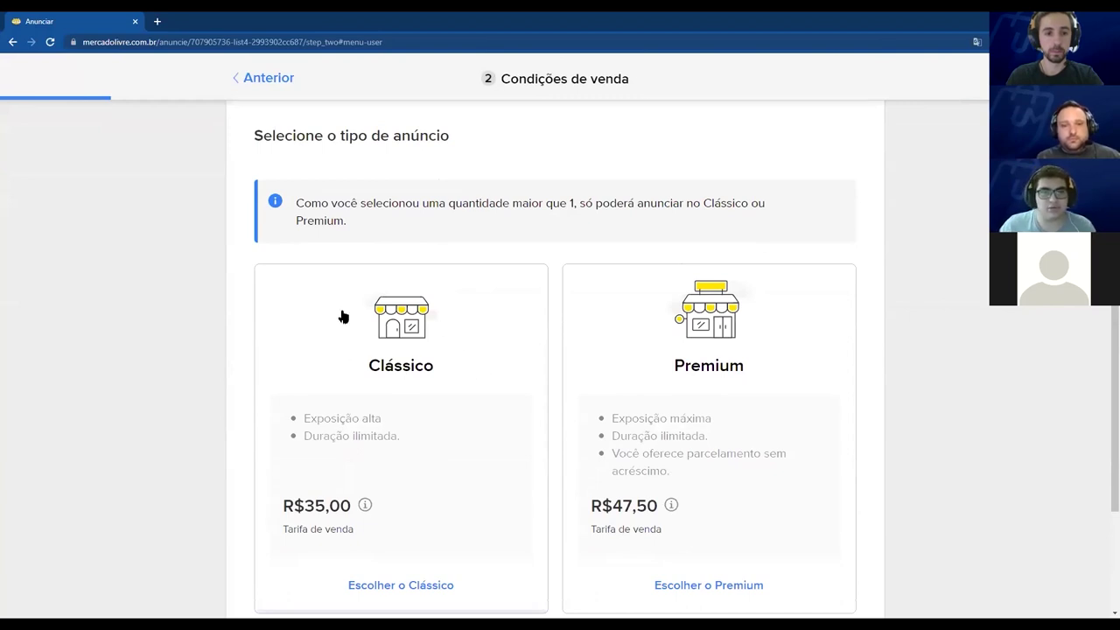
Compare the Clássico and Premium listing types and choose Premium.
{"action": "scroll", "coordinate": [666, 359], "scroll_direction": "down", "scroll_amount": 2}
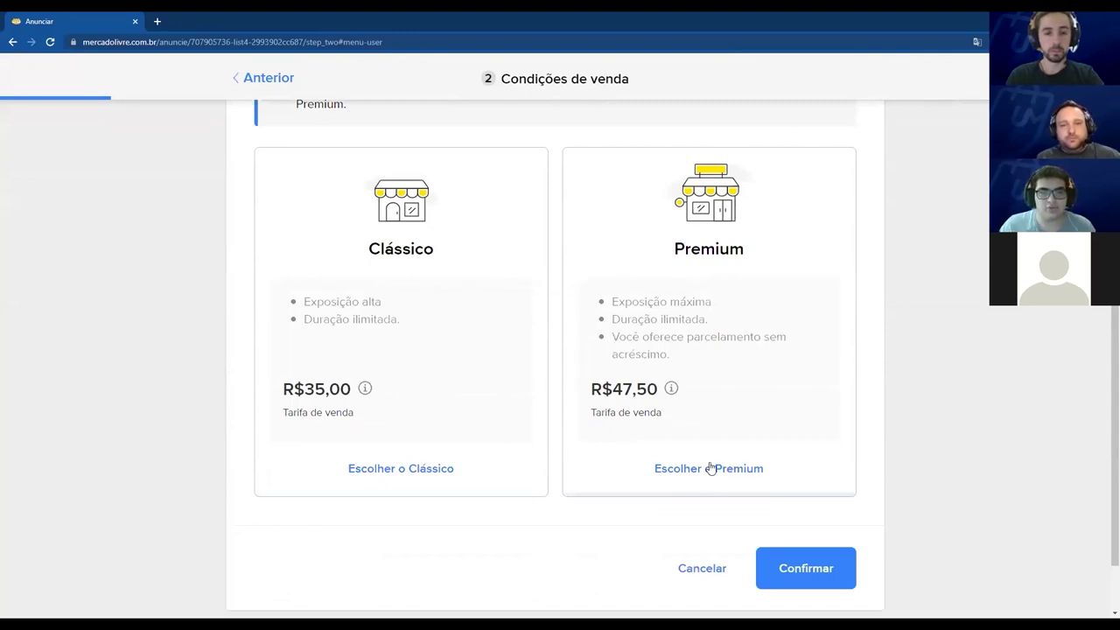
{"action": "mouse_move", "coordinate": [652, 393]}
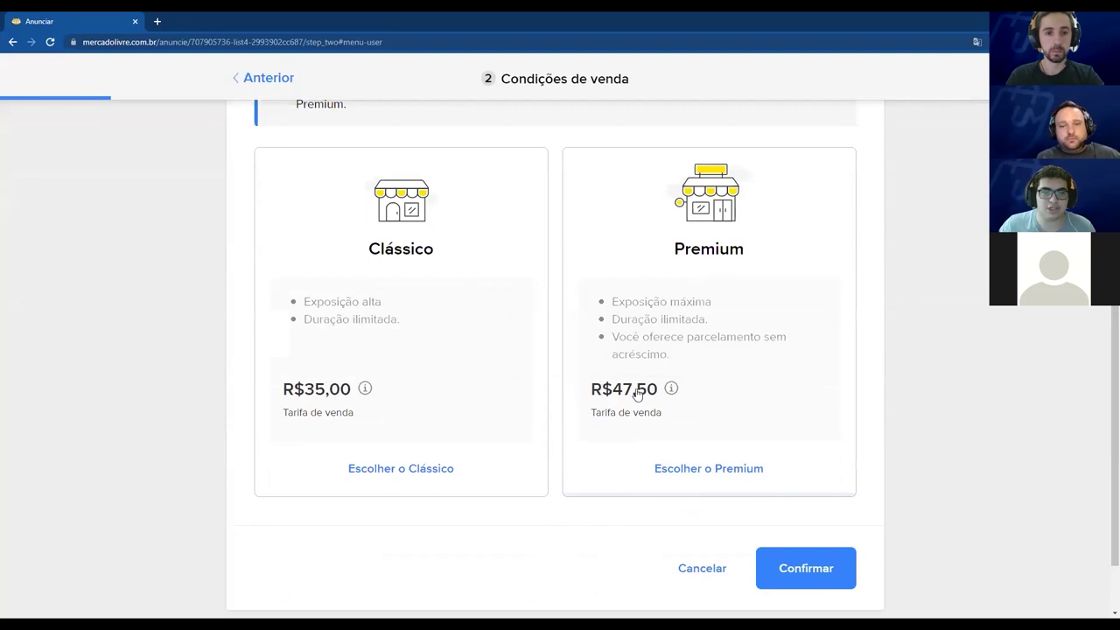
{"action": "left_click", "coordinate": [668, 469]}
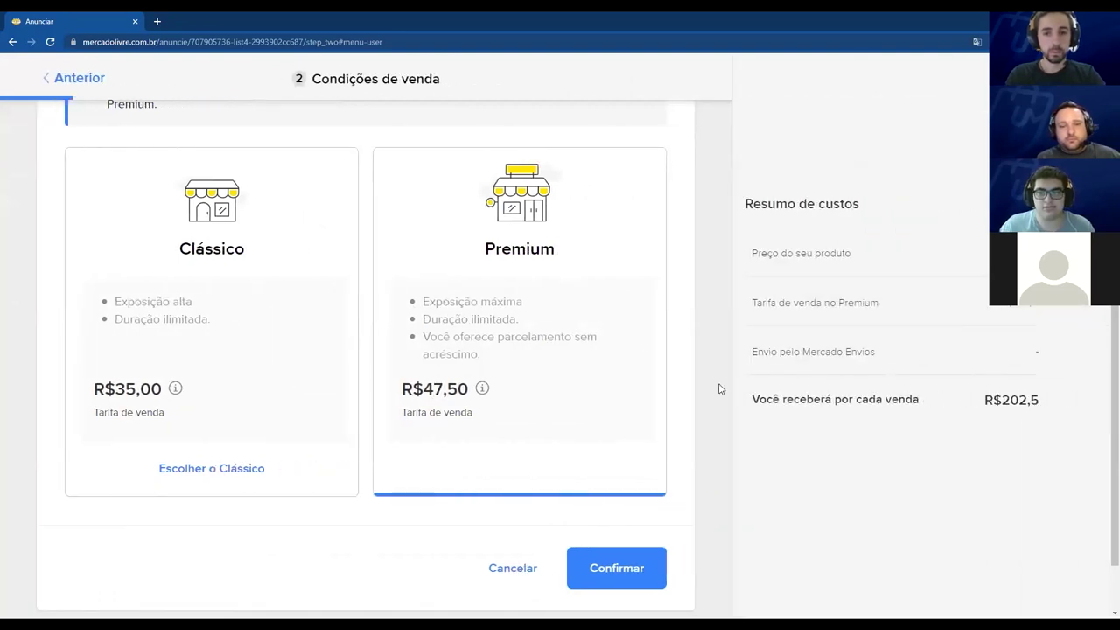
Check the cost summary for the Premium listing type and confirm that choice.
{"action": "scroll", "coordinate": [895, 282], "scroll_direction": "down", "scroll_amount": 1}
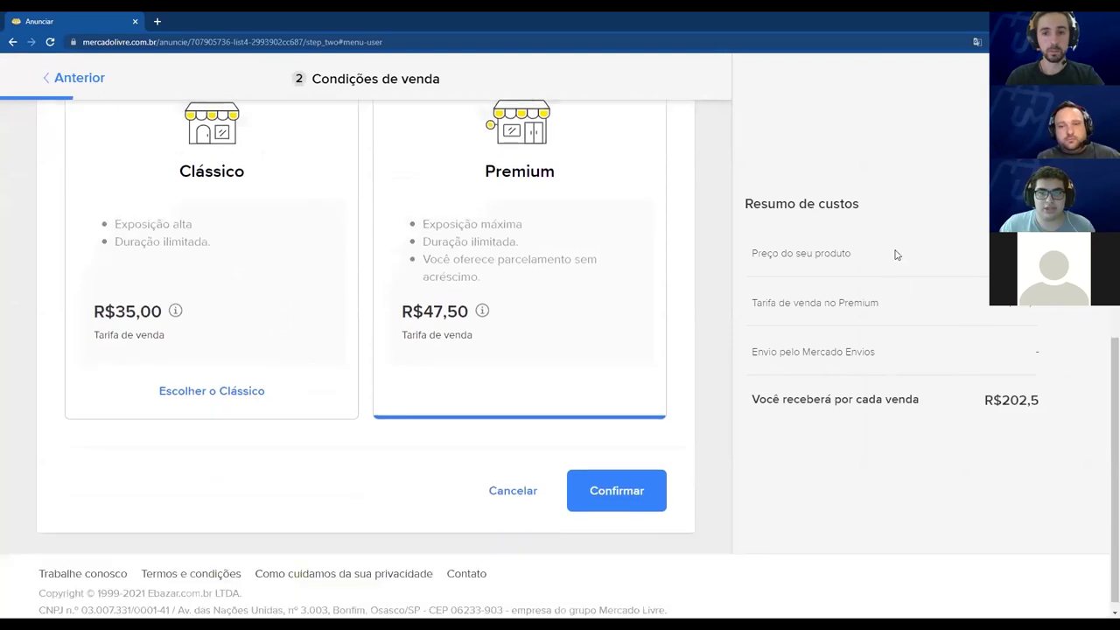
{"action": "scroll", "coordinate": [953, 332], "scroll_direction": "up", "scroll_amount": 1}
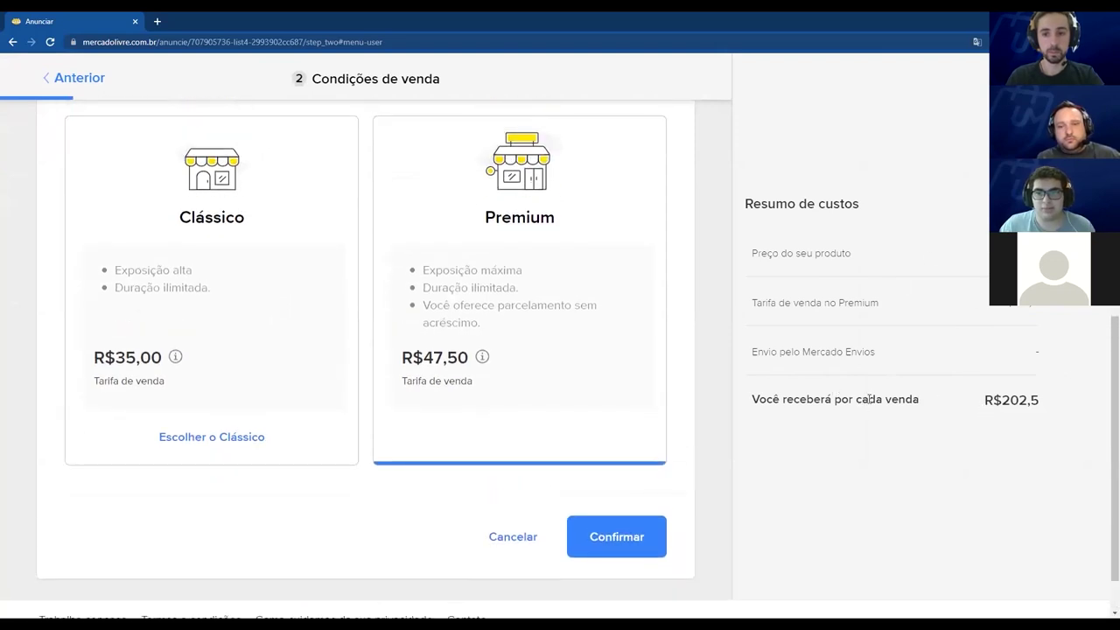
{"action": "left_click_drag", "start_coordinate": [948, 406], "coordinate": [850, 429]}
{"action": "left_click", "coordinate": [618, 530]}
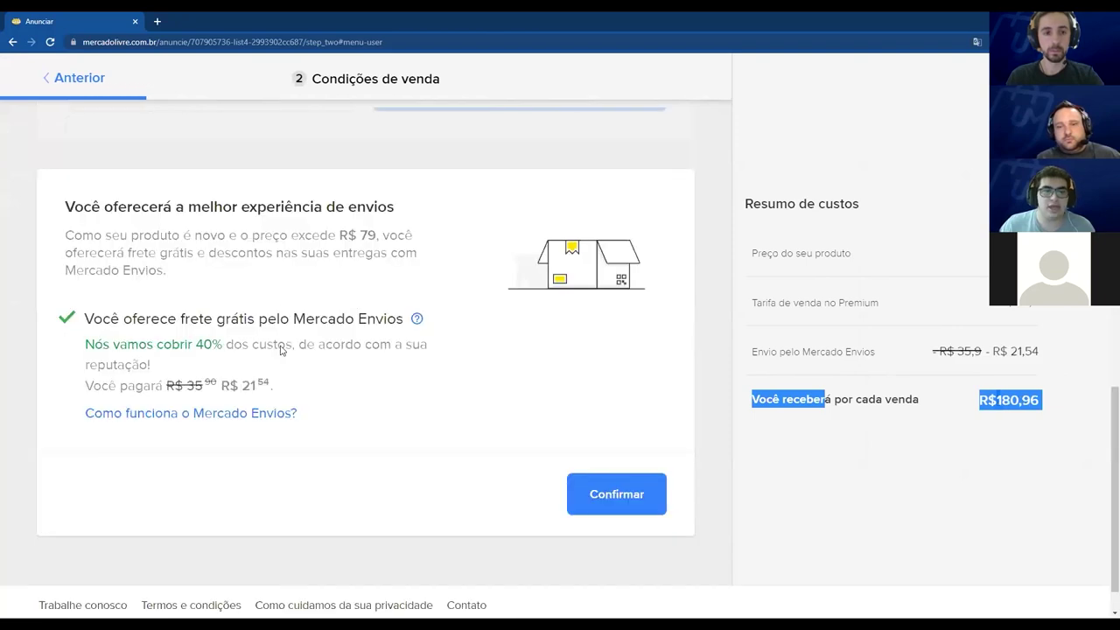
Examine the Mercado Envios free-shipping terms, the share of shipping covered, the seller's shipping cost and the net amount received per sale.
{"action": "left_click_drag", "start_coordinate": [339, 235], "coordinate": [379, 237]}
{"action": "left_click", "coordinate": [429, 312]}
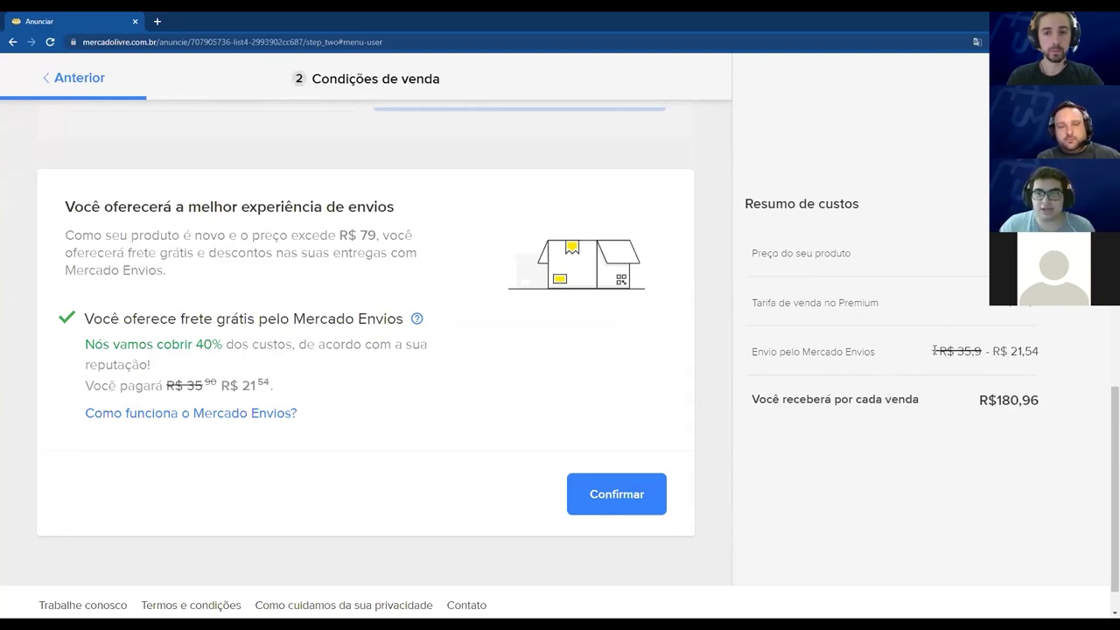
{"action": "left_click_drag", "start_coordinate": [934, 350], "coordinate": [979, 351]}
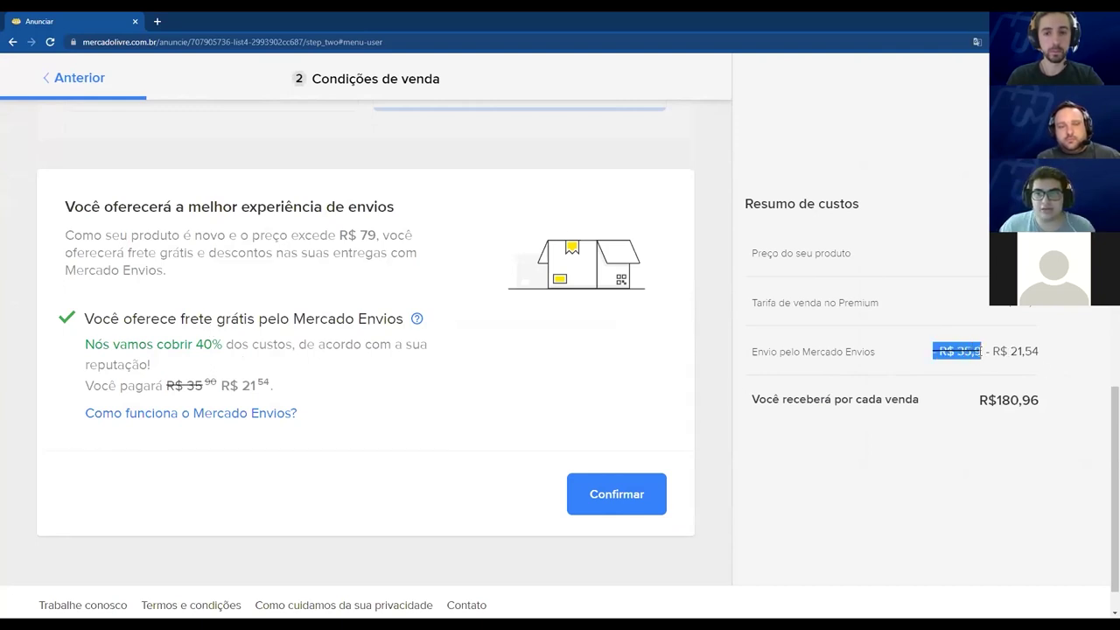
{"action": "mouse_move", "coordinate": [203, 347]}
{"action": "left_mouse_down"}
{"action": "mouse_move", "coordinate": [224, 349]}
{"action": "mouse_move", "coordinate": [191, 347]}
{"action": "left_mouse_up"}
{"action": "left_click", "coordinate": [238, 368]}
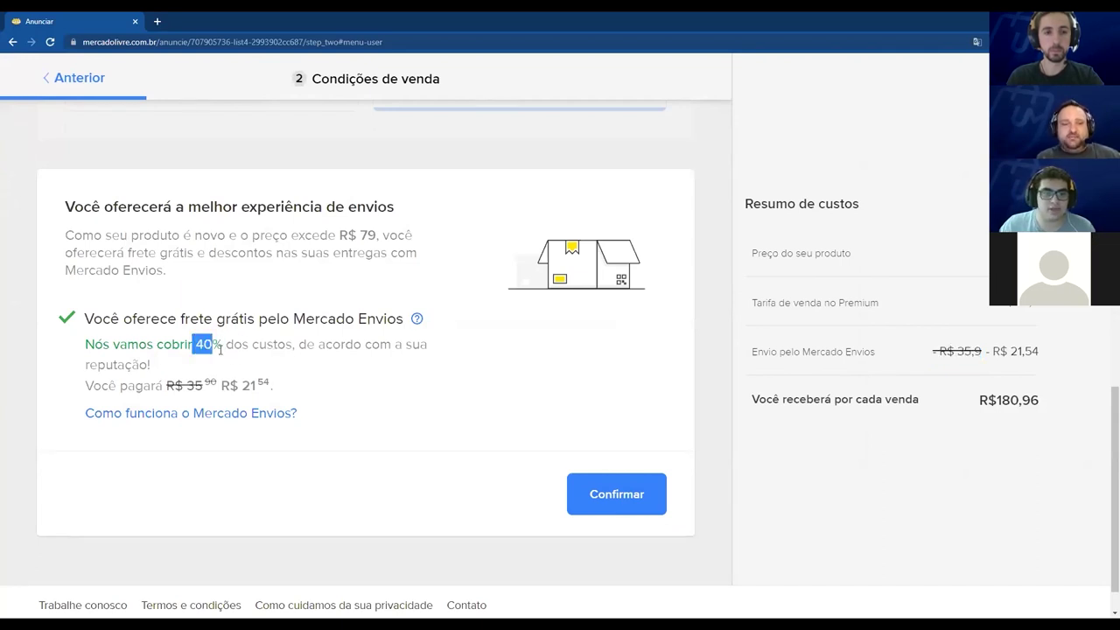
{"action": "left_click", "coordinate": [224, 335]}
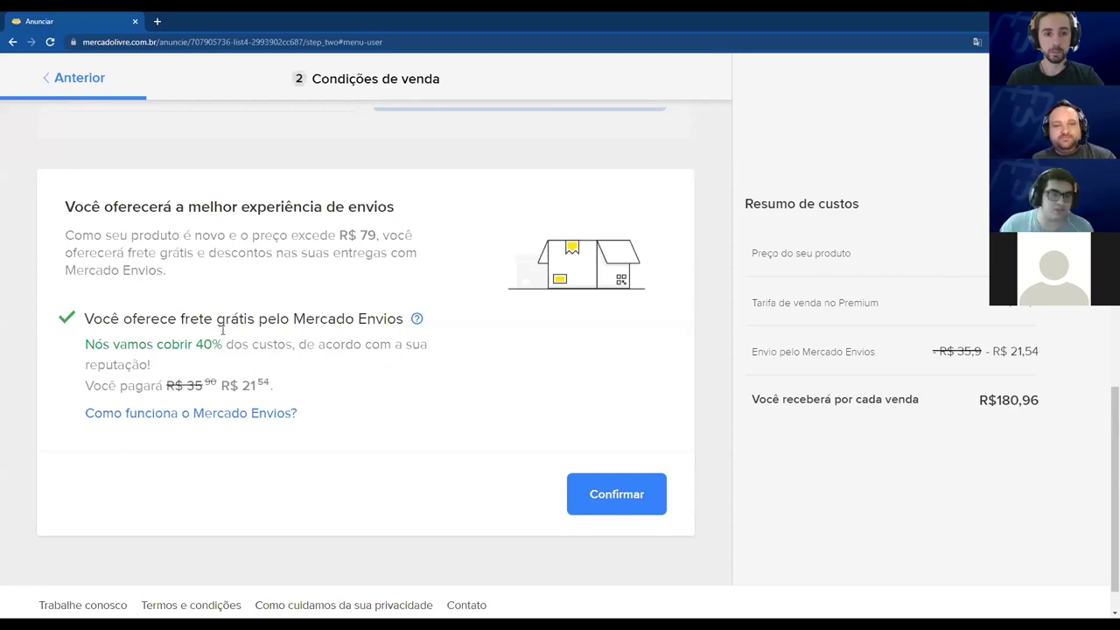
{"action": "left_click_drag", "start_coordinate": [199, 346], "coordinate": [221, 348]}
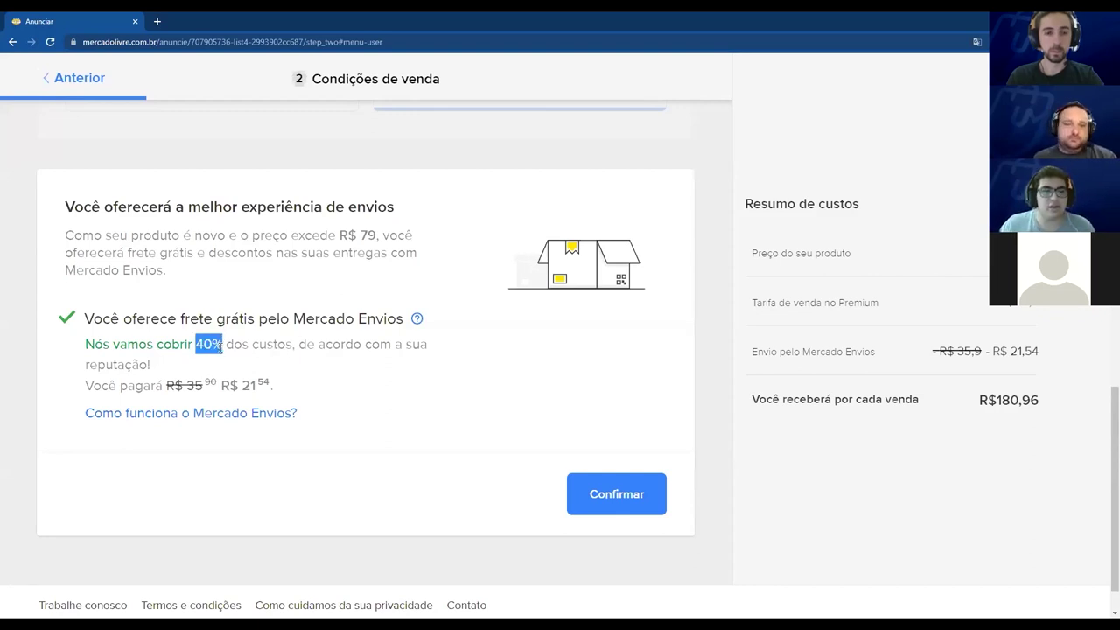
{"action": "left_click", "coordinate": [253, 353]}
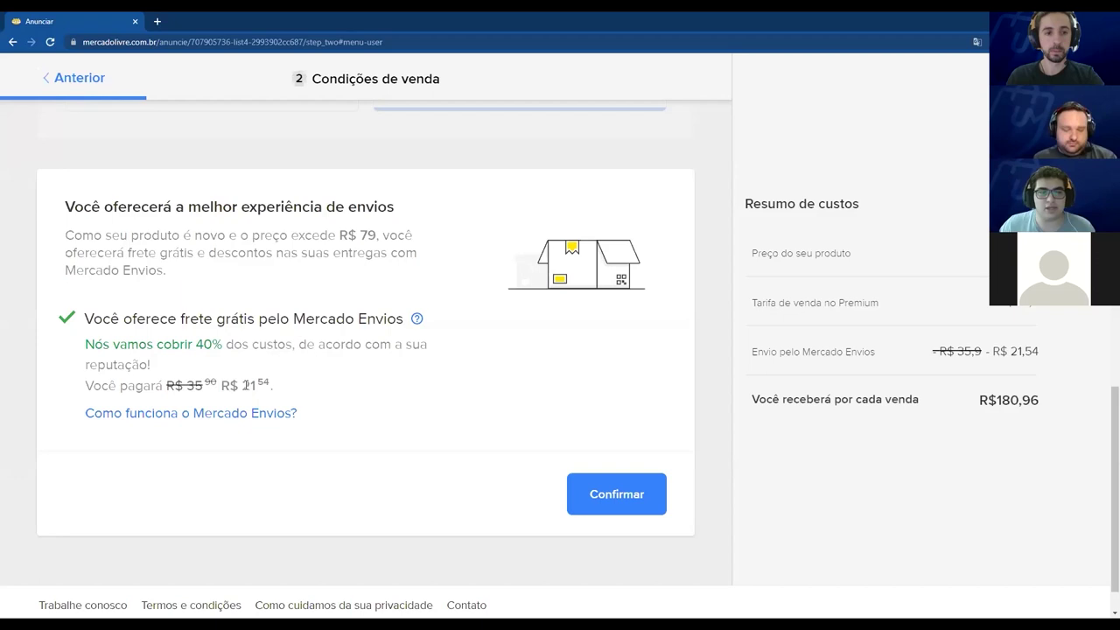
{"action": "double_click", "coordinate": [207, 344]}
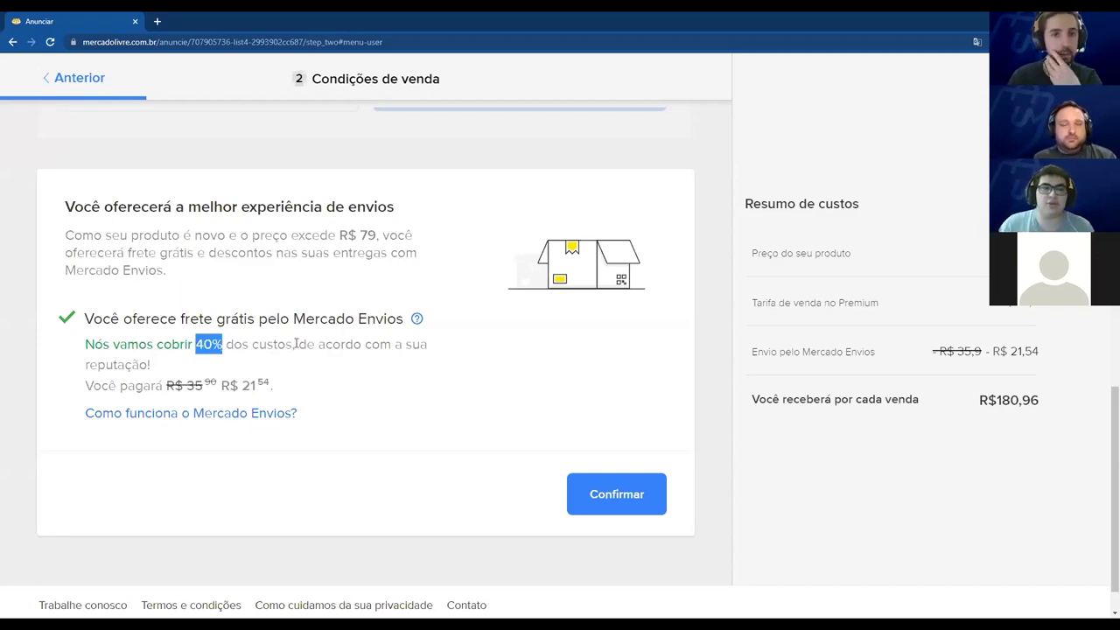
{"action": "left_click", "coordinate": [259, 351]}
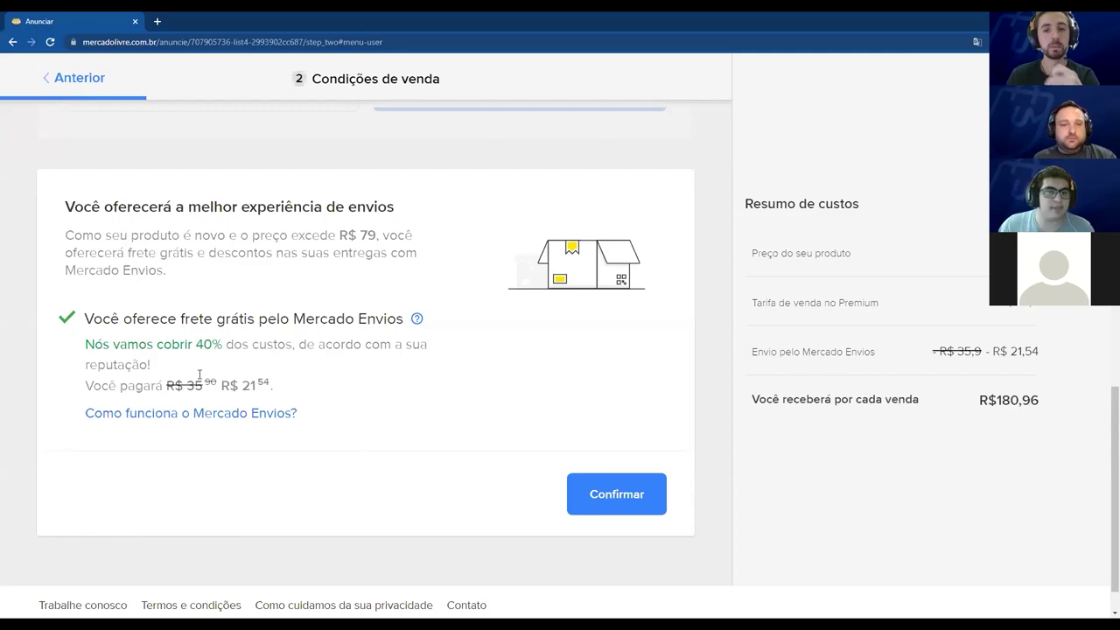
{"action": "left_click_drag", "start_coordinate": [225, 385], "coordinate": [288, 388]}
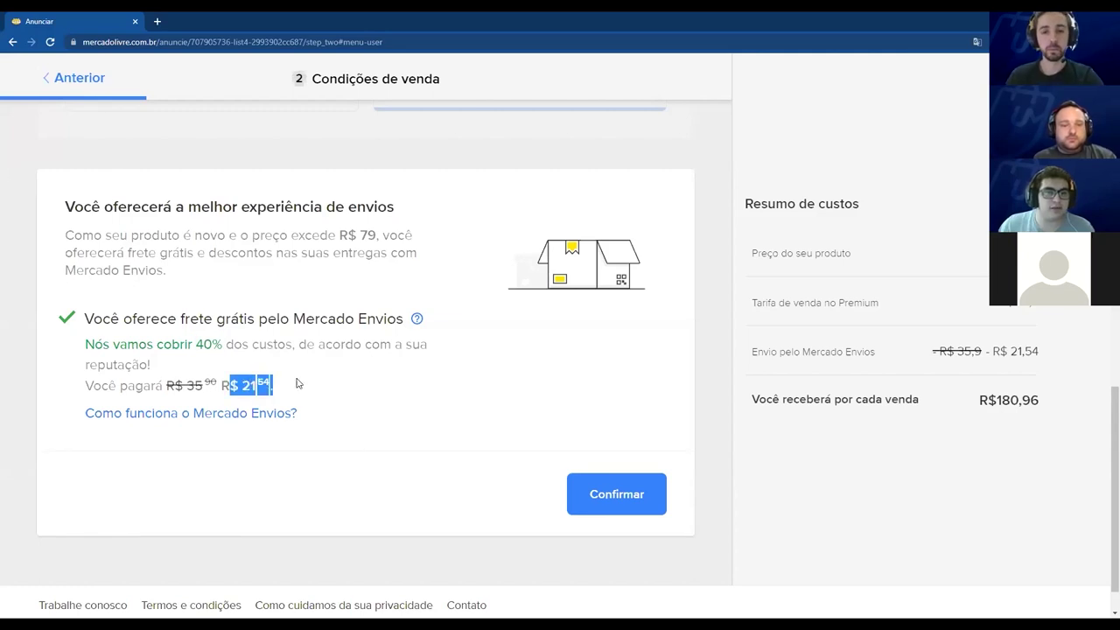
{"action": "left_click", "coordinate": [328, 382]}
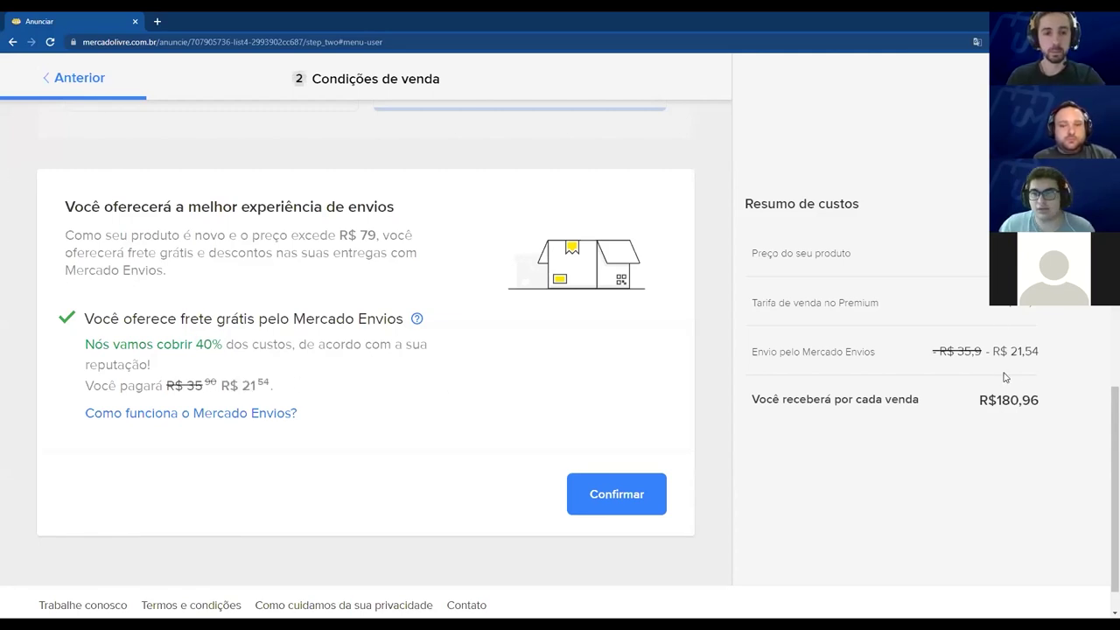
{"action": "left_click_drag", "start_coordinate": [991, 401], "coordinate": [1030, 399]}
Confirm free shipping through Mercado Envios and decline in-person pickup by choosing Não, só faço envios.
{"action": "left_click", "coordinate": [582, 493]}
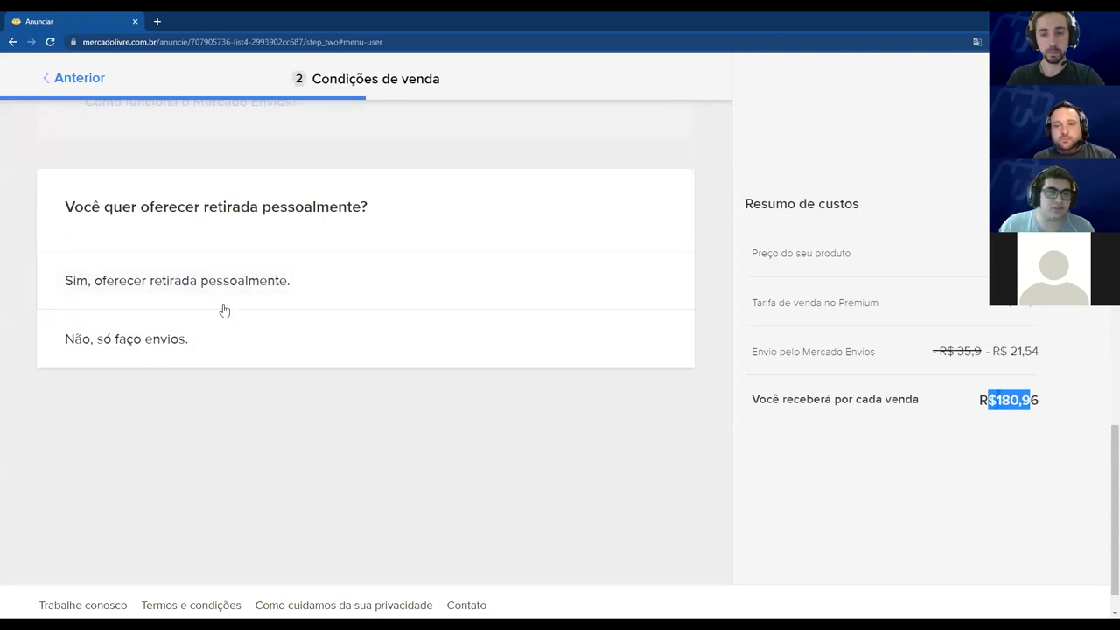
{"action": "left_click", "coordinate": [324, 346]}
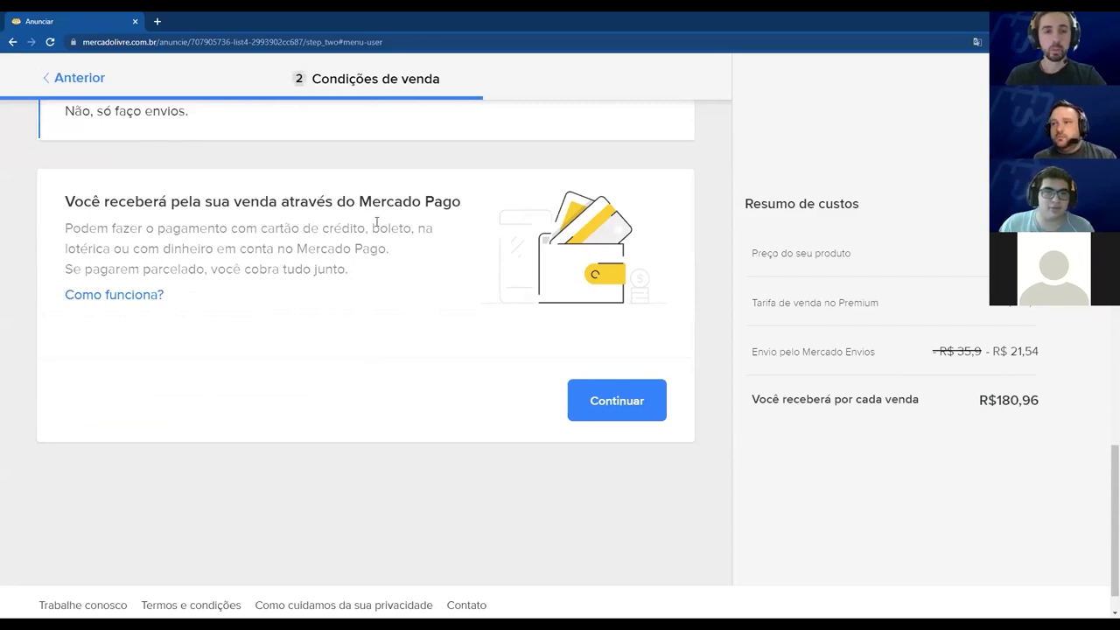
Accept payment through Mercado Pago and confirm the warranty option Sem garantia.
{"action": "left_click", "coordinate": [617, 399]}
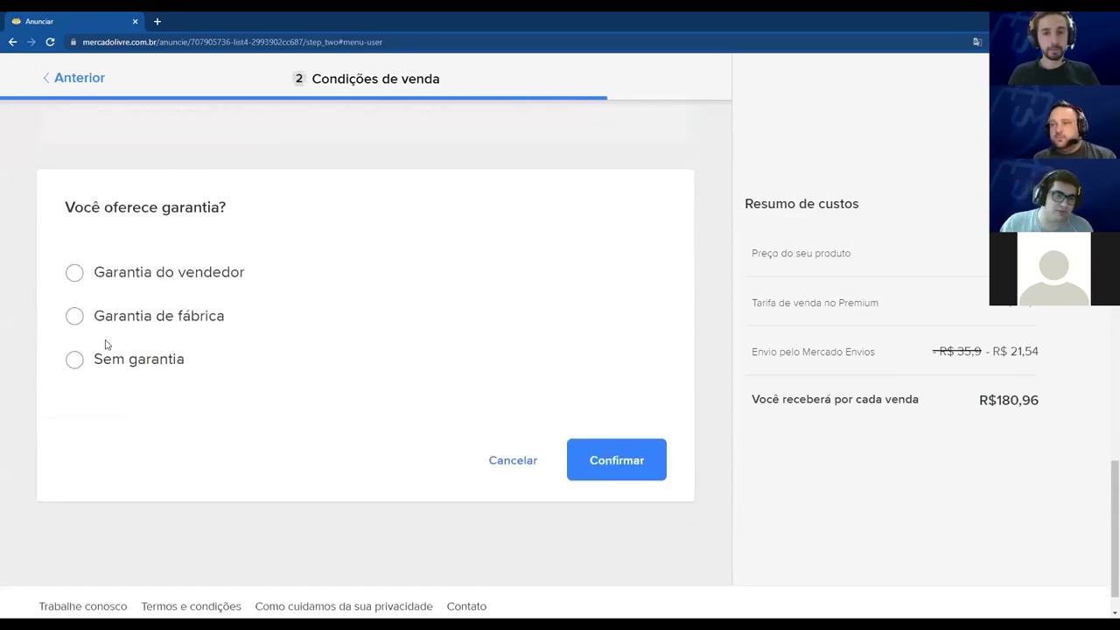
{"action": "left_click", "coordinate": [111, 366]}
{"action": "left_click", "coordinate": [634, 459]}
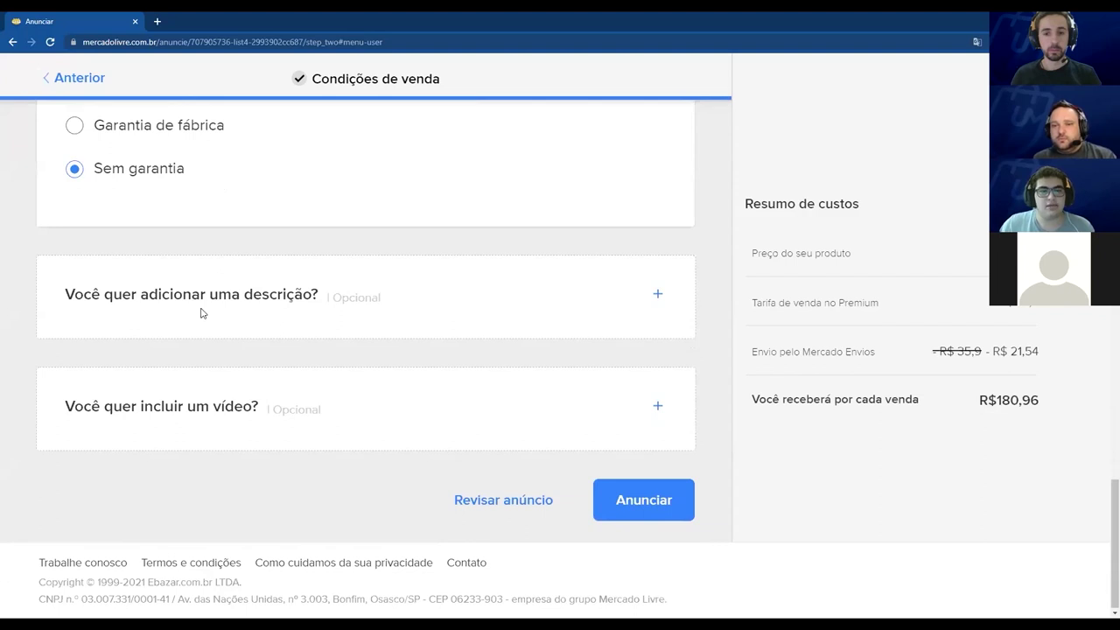
Add the optional listing description "Camiseta Universidade Marketplaces".
{"action": "left_click", "coordinate": [219, 298]}
{"action": "left_click", "coordinate": [214, 446]}
{"action": "type", "text": "Camis"}
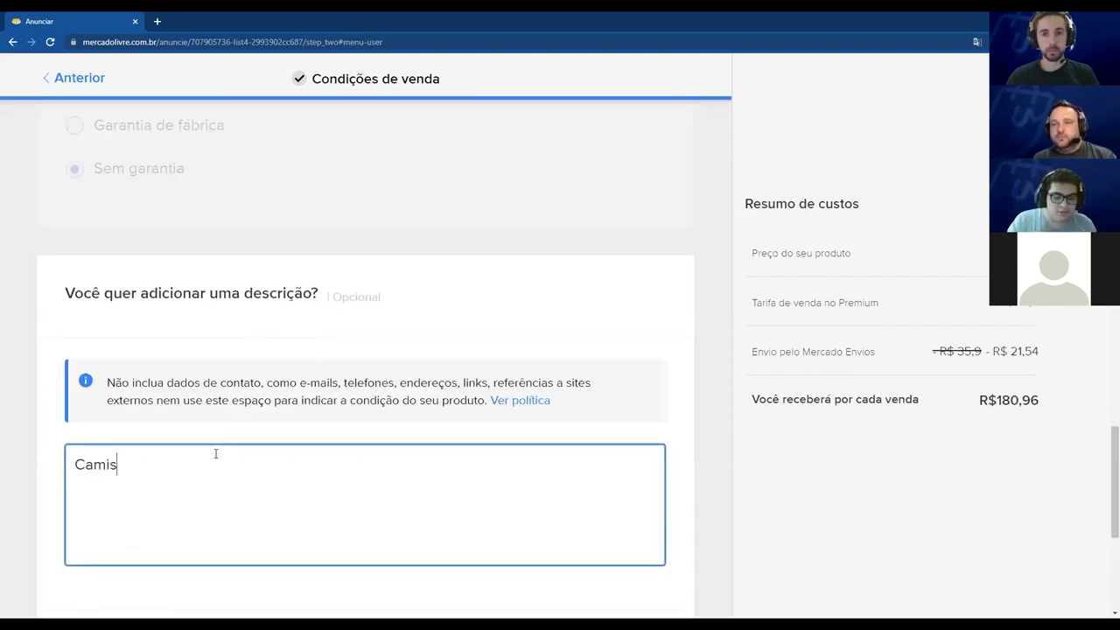
{"action": "type", "text": "eta Universid"}
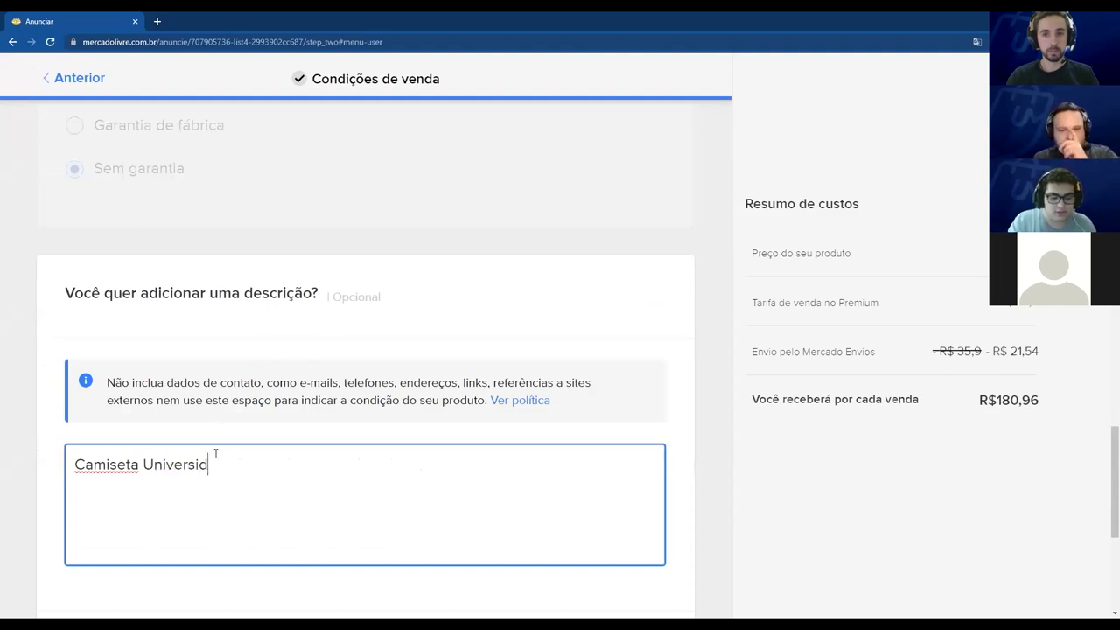
{"action": "type", "text": "a Marketplaces"}
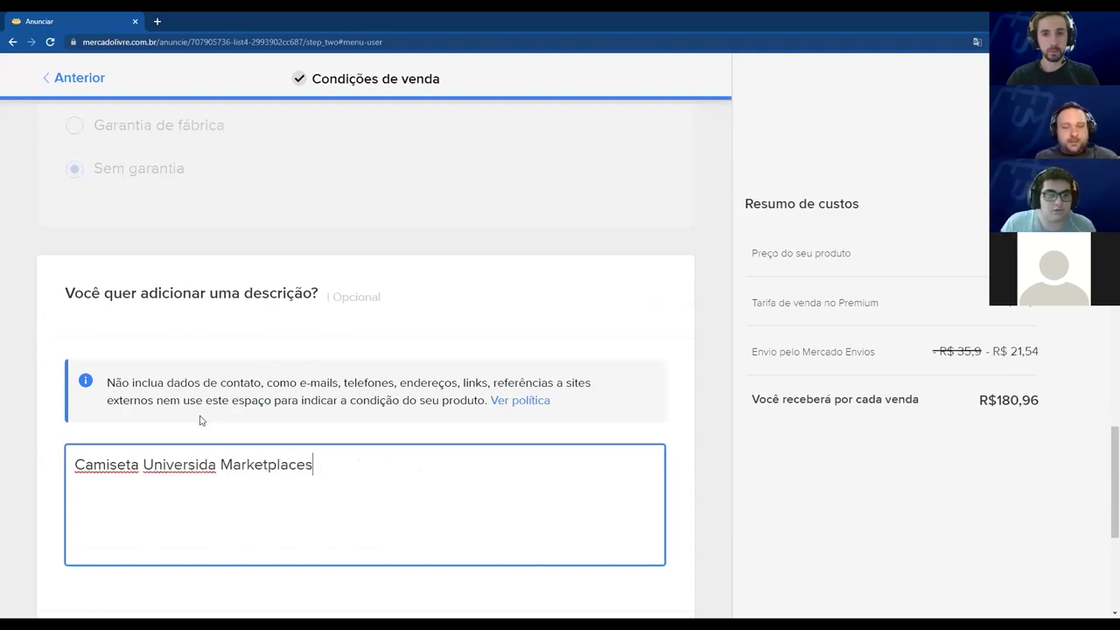
{"action": "scroll", "coordinate": [200, 420], "scroll_direction": "down", "scroll_amount": 1}
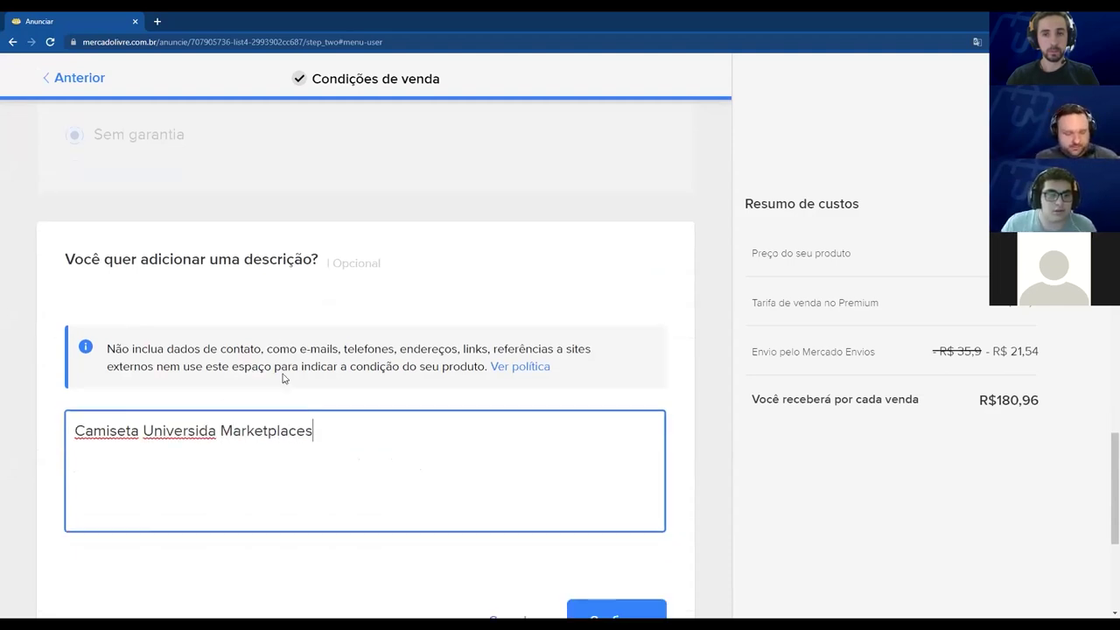
{"action": "left_click", "coordinate": [216, 347]}
{"action": "type", "text": "de"}
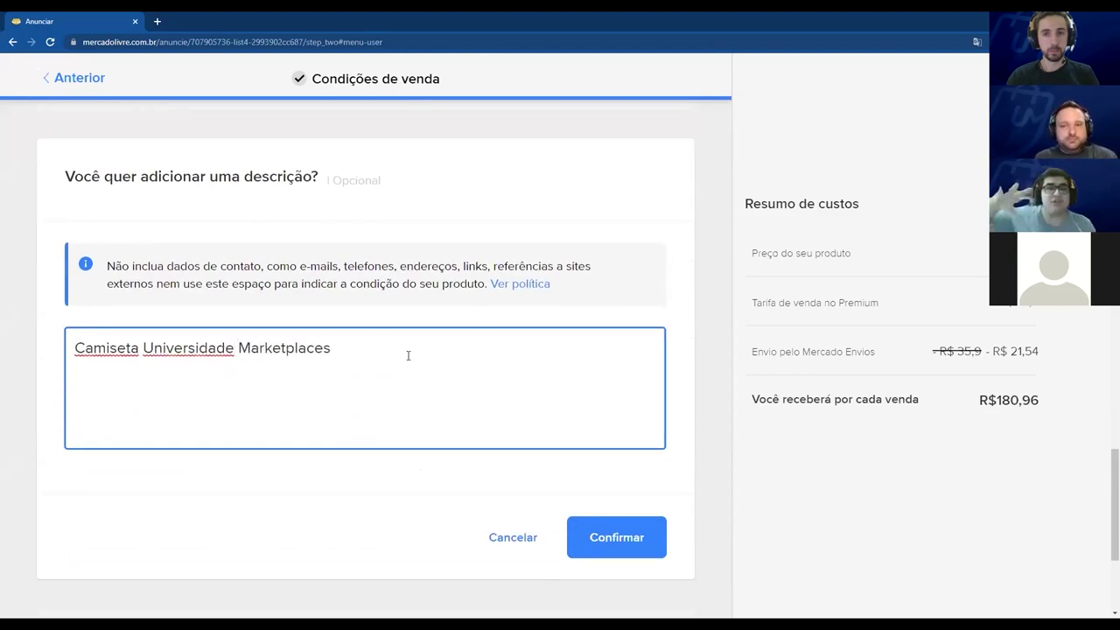
Review the description text against the notice on prohibited contact data and confirm it.
{"action": "scroll", "coordinate": [328, 338], "scroll_direction": "down", "scroll_amount": 1}
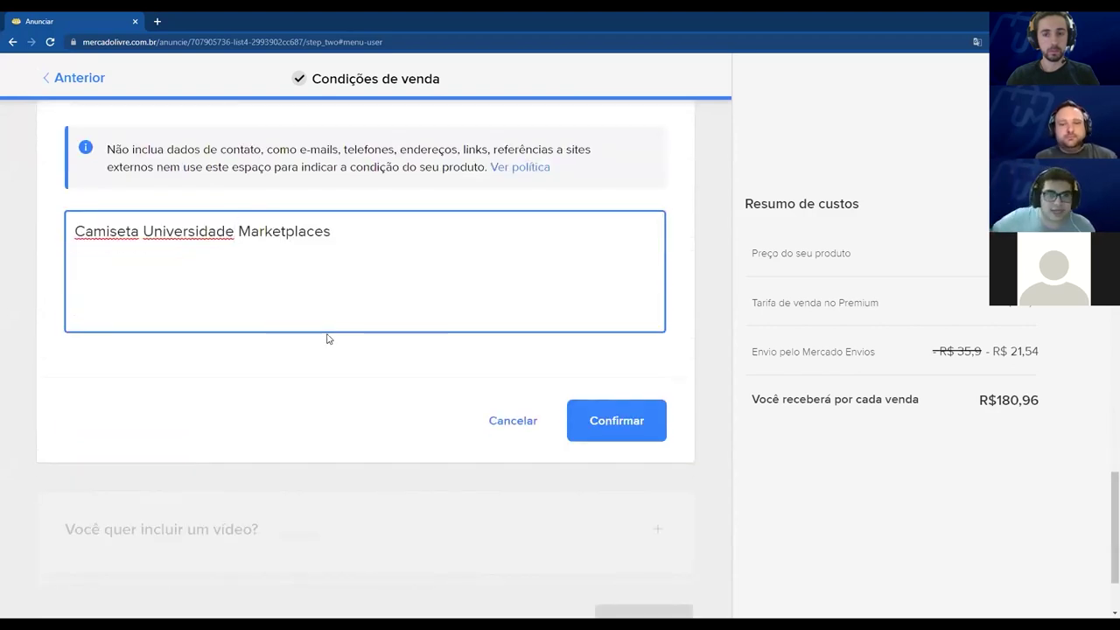
{"action": "scroll", "coordinate": [327, 337], "scroll_direction": "up", "scroll_amount": 1}
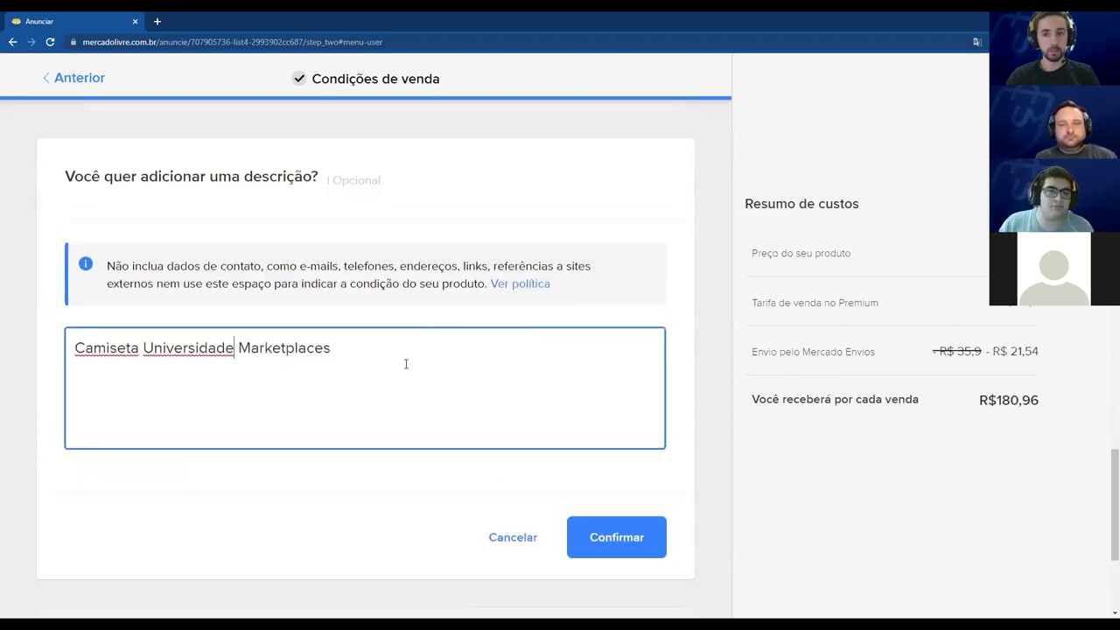
{"action": "left_click", "coordinate": [339, 349]}
{"action": "left_click_drag", "start_coordinate": [332, 349], "coordinate": [313, 349]}
{"action": "left_click", "coordinate": [367, 345]}
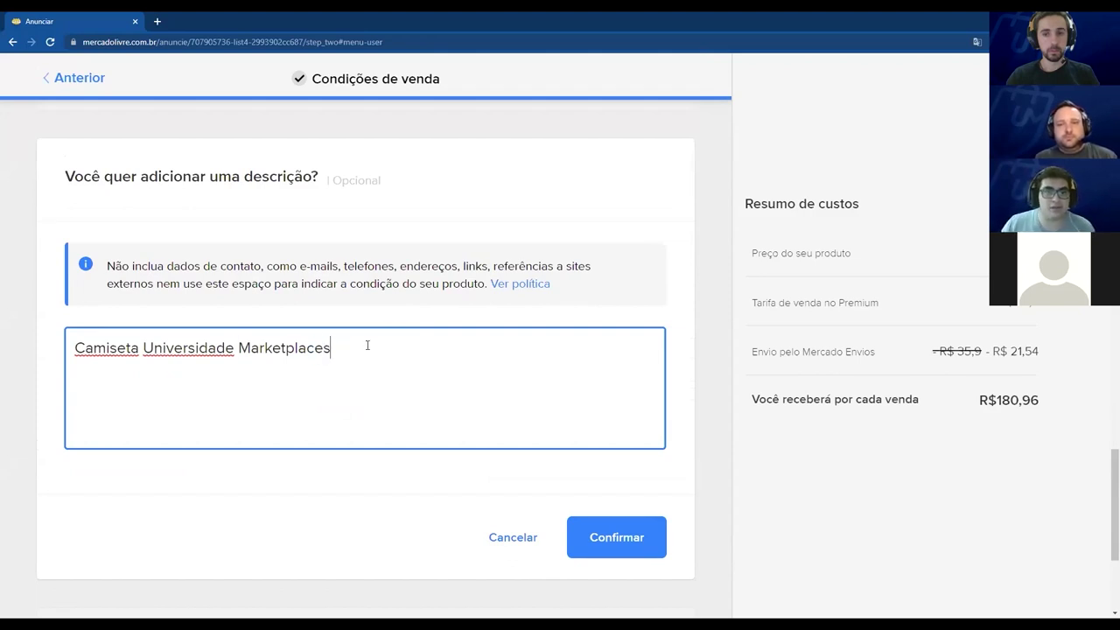
{"action": "scroll", "coordinate": [368, 349], "scroll_direction": "up", "scroll_amount": 1}
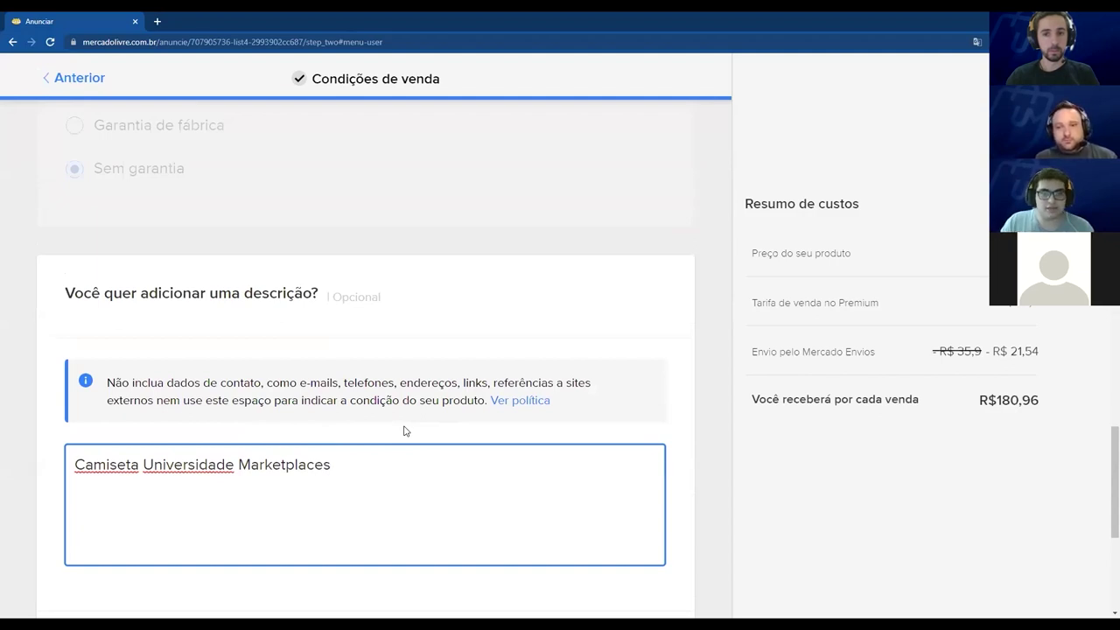
{"action": "scroll", "coordinate": [403, 394], "scroll_direction": "down", "scroll_amount": 1}
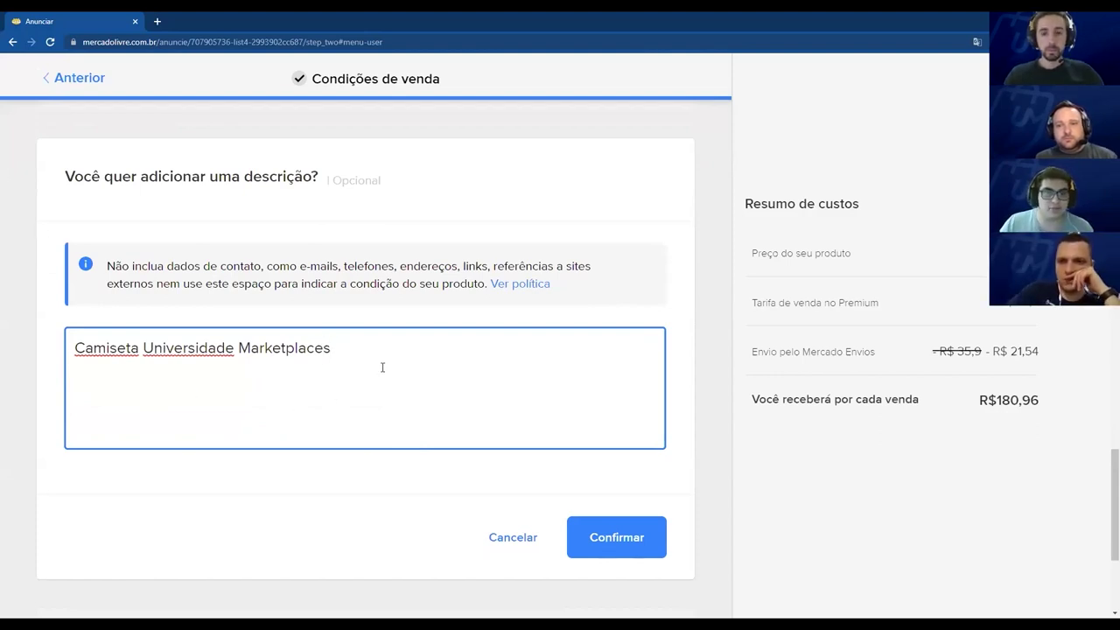
{"action": "scroll", "coordinate": [481, 382], "scroll_direction": "down", "scroll_amount": 2}
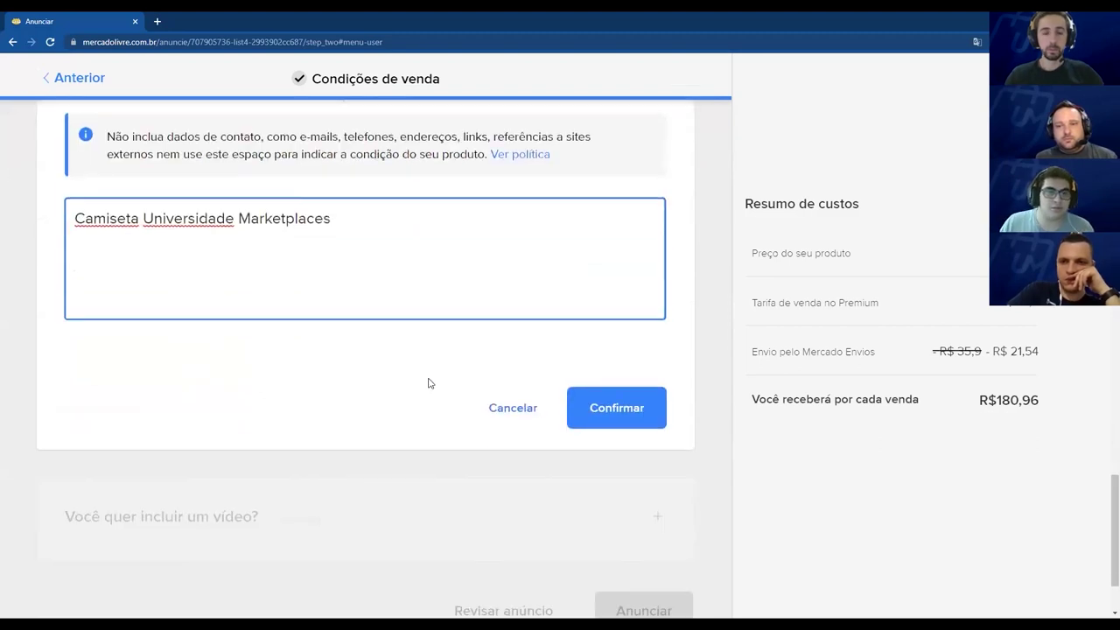
{"action": "left_click", "coordinate": [607, 363]}
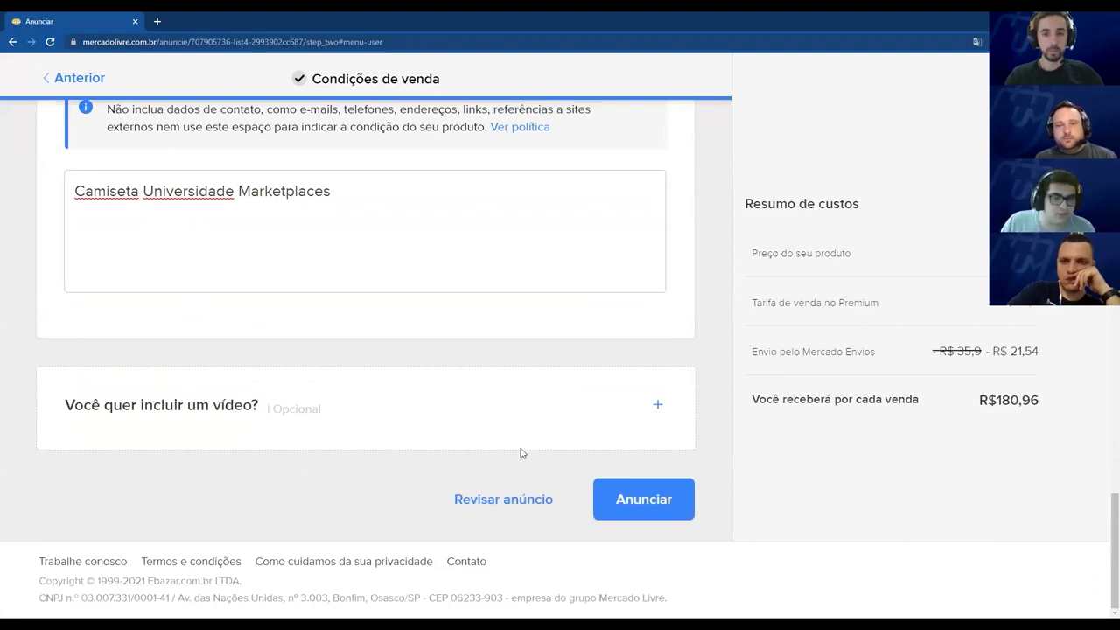
Publish the T-shirt listing without a video and open the published product page.
{"action": "left_click", "coordinate": [660, 508]}
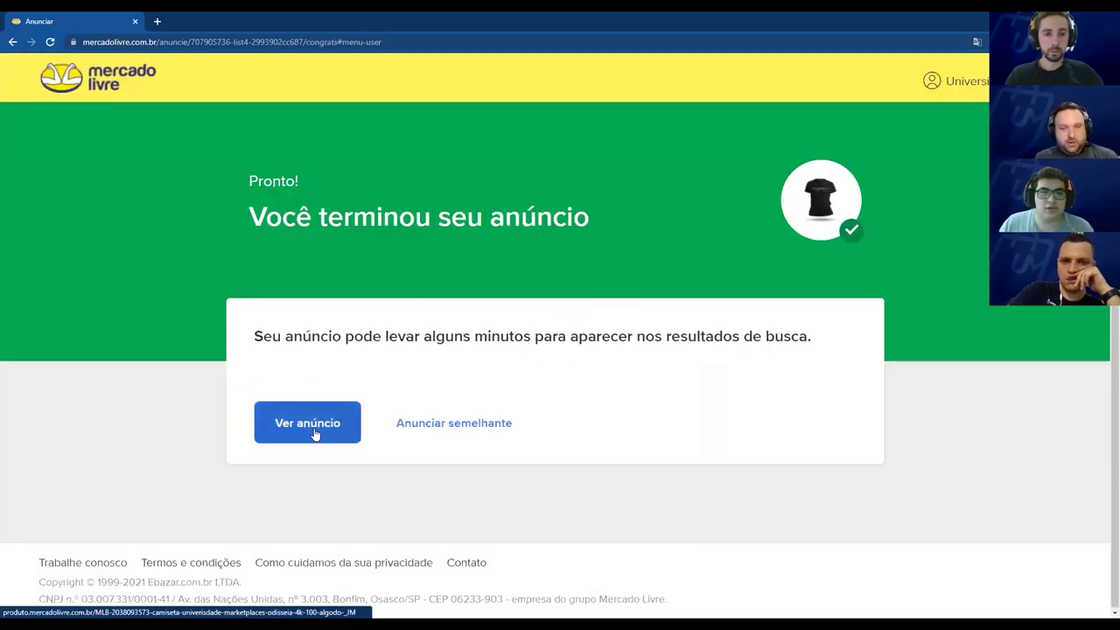
{"action": "left_click", "coordinate": [315, 432]}
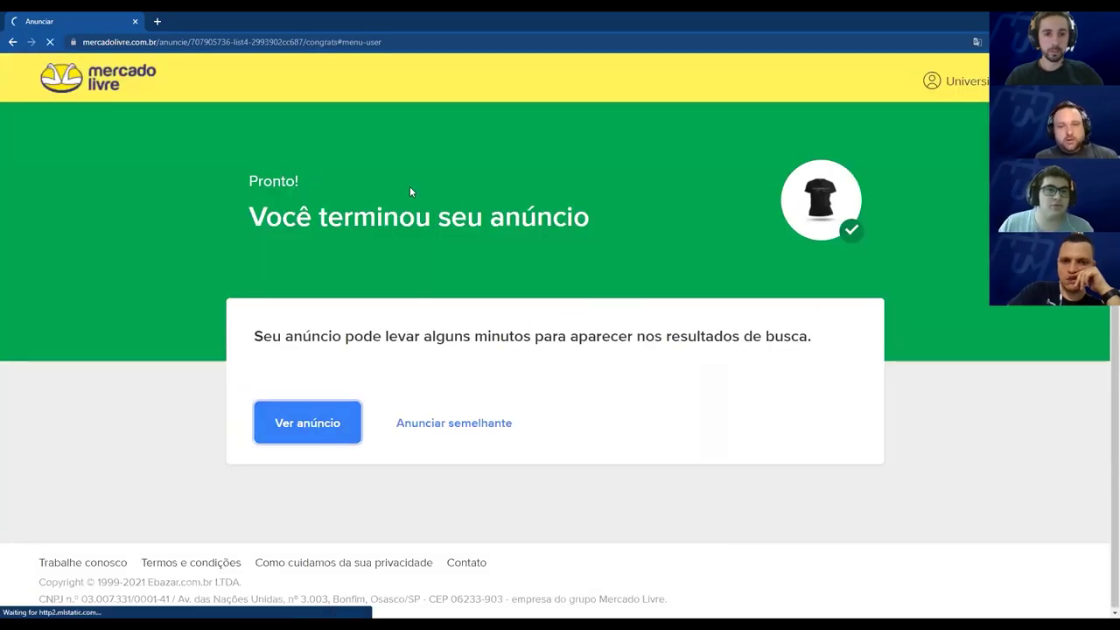